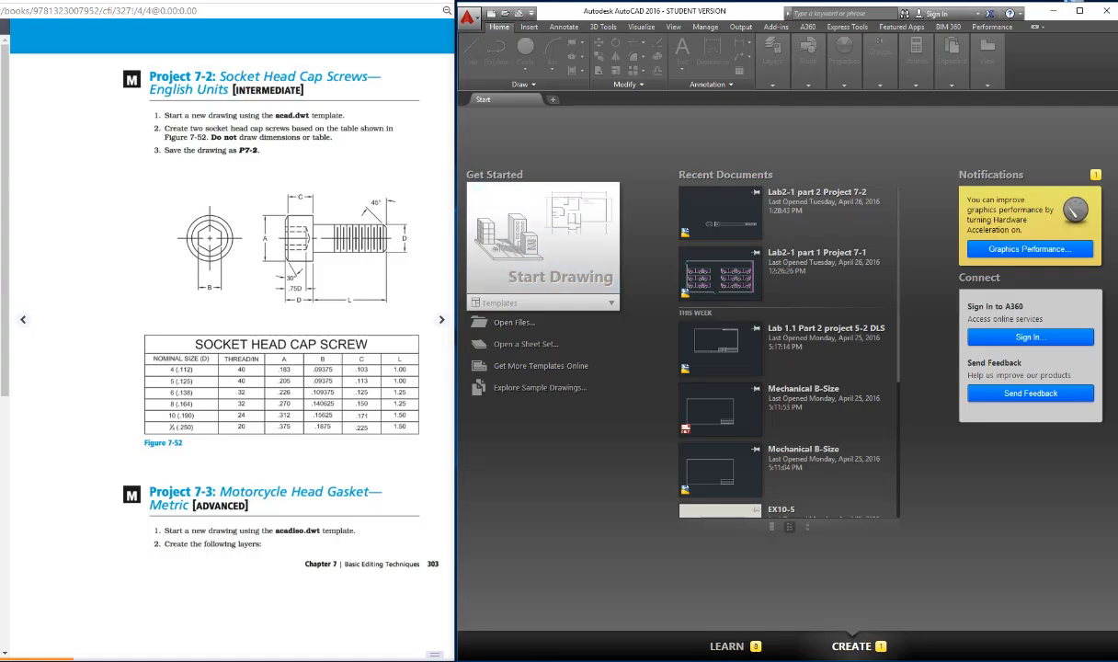
- Start a new drawing from the acad.dwt template and draw a circle with a diameter of .183 for the screw head
left_click(543, 303)
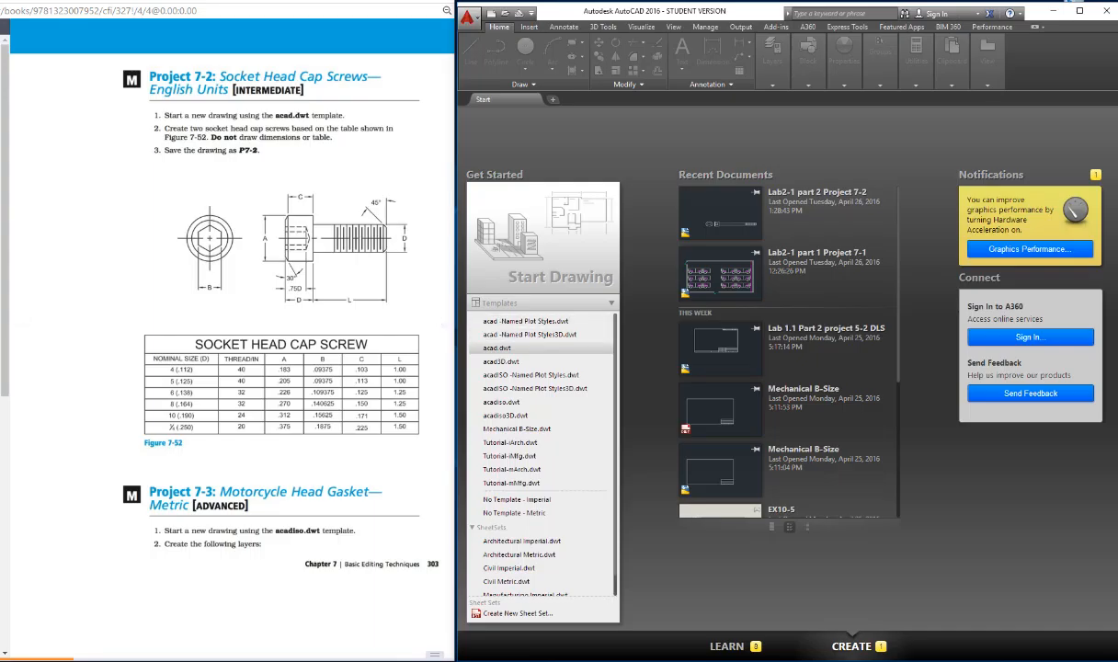
left_click(497, 348)
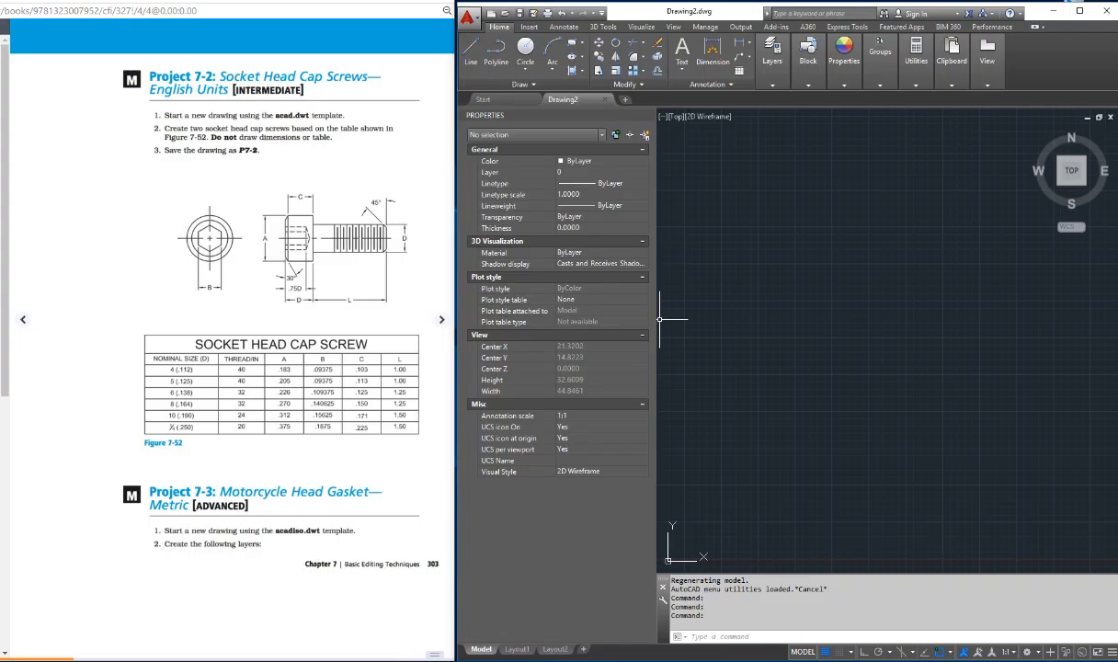
left_click(525, 50)
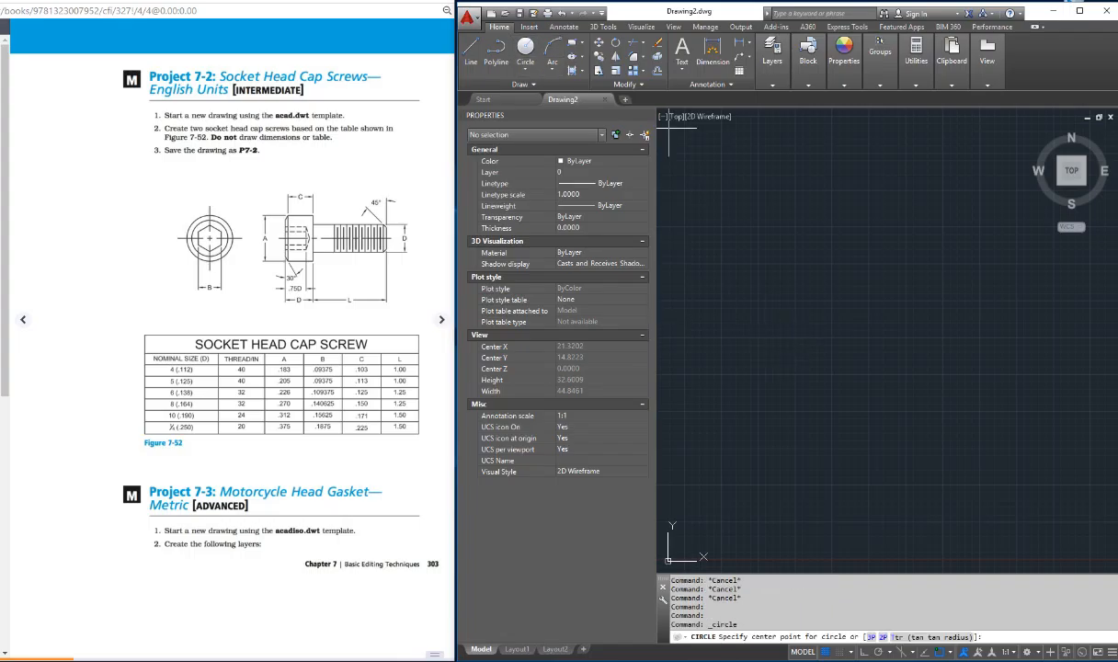
left_click(776, 323)
type("d")
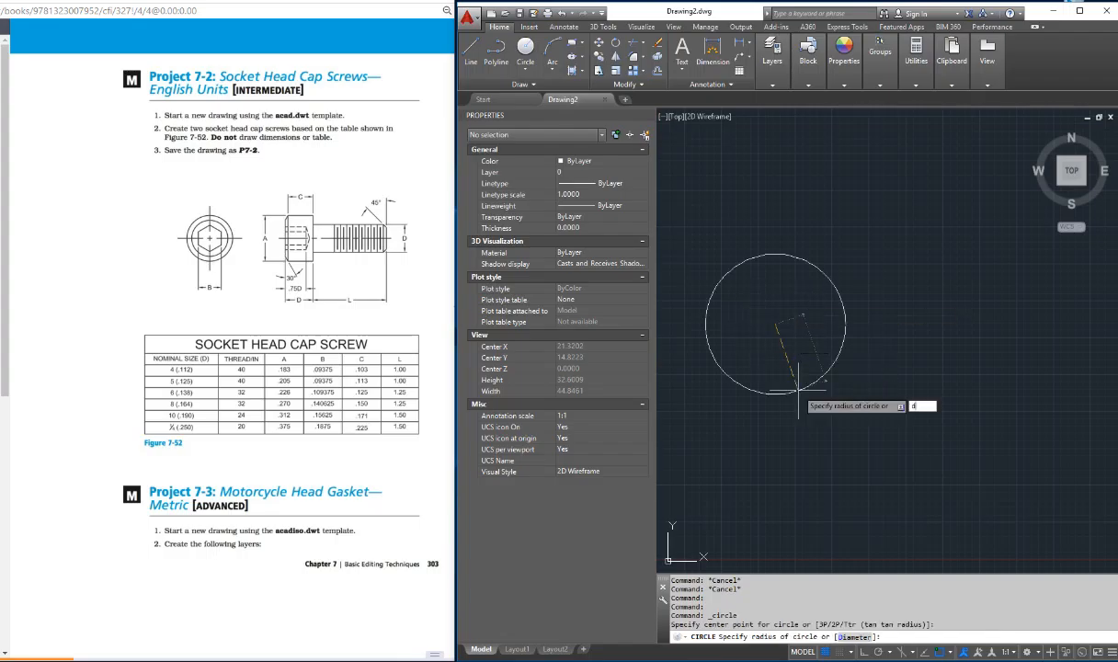
key("Return")
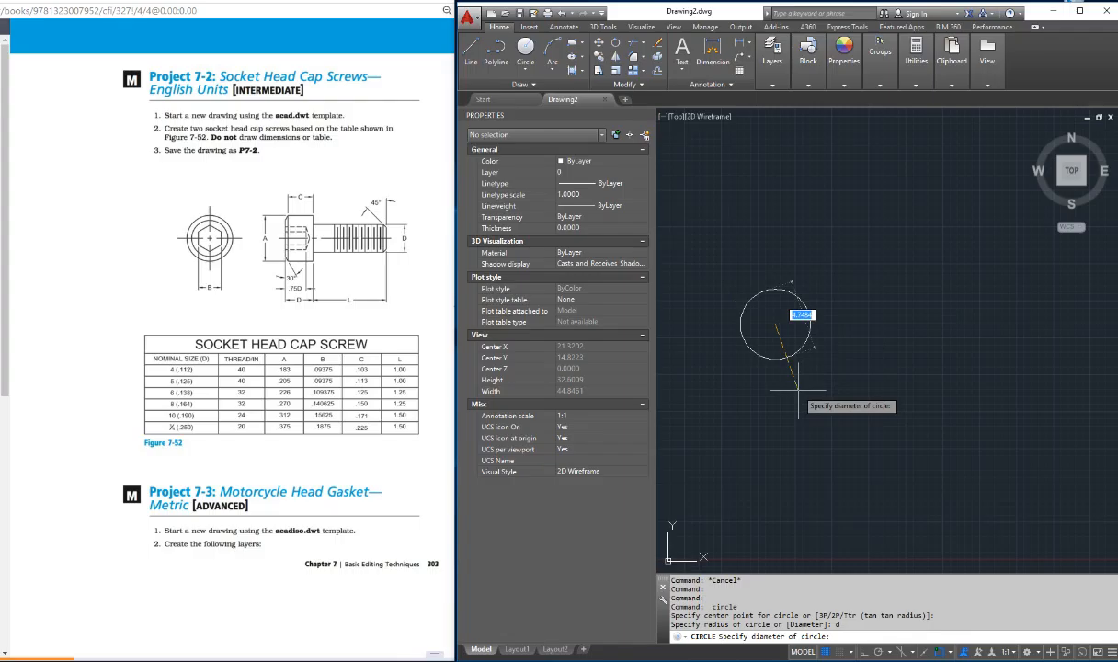
type(".183")
key("Return")
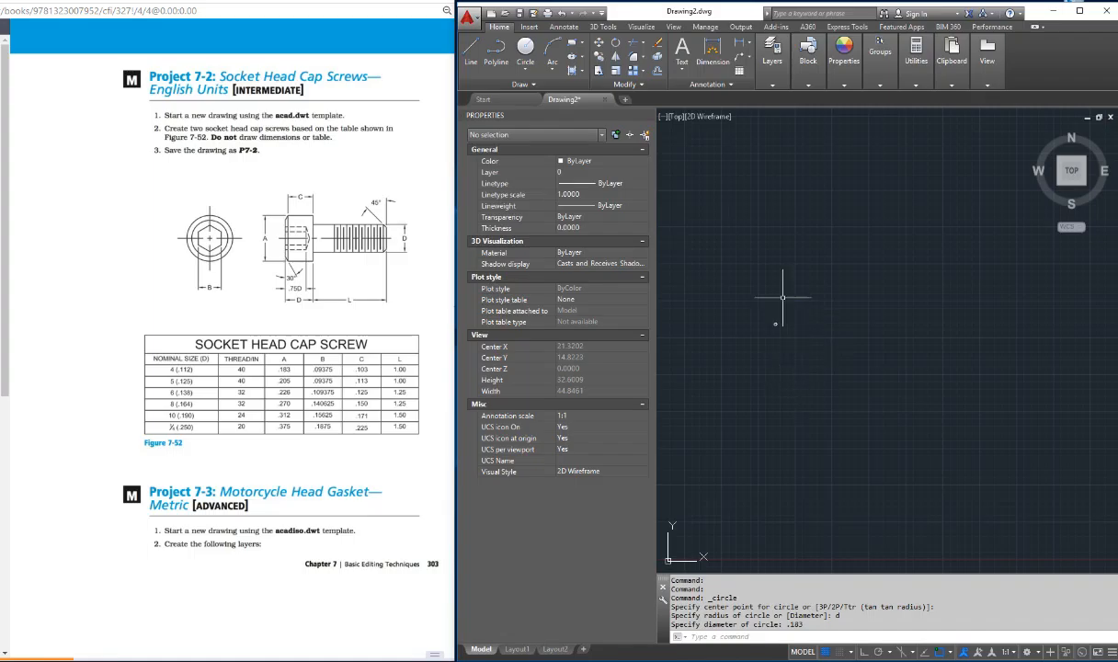
scroll(775, 331, "up", 8)
key("Escape")
key("Escape")
key("Escape")
key("Escape")
key("Escape")
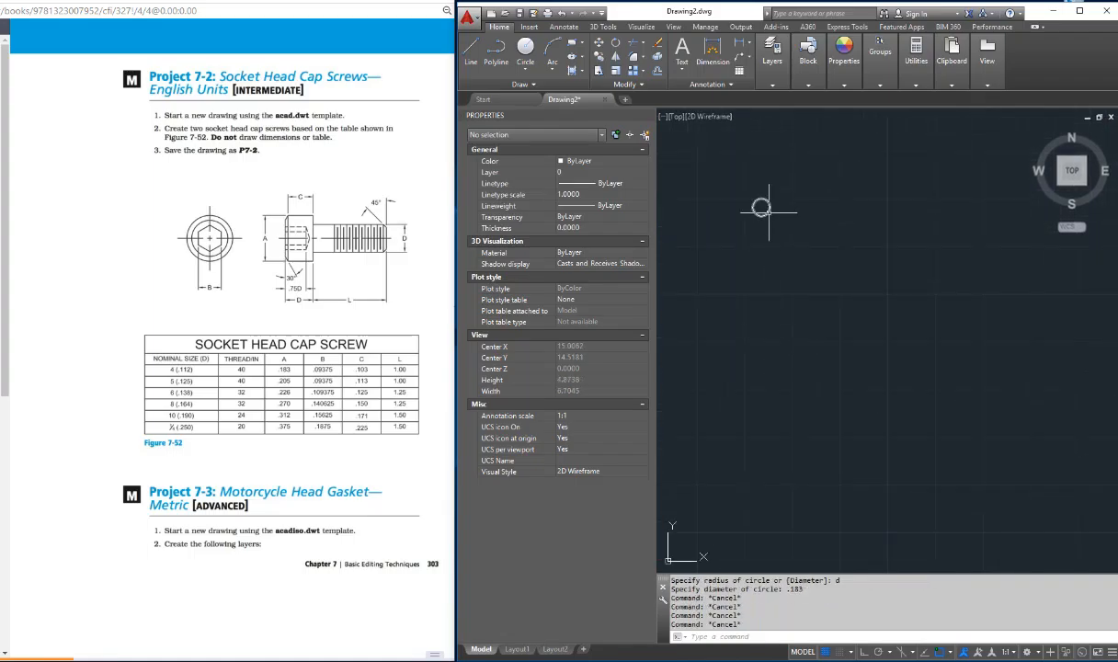
- Turn off the grid, and use VIEWRES to keep fast zooms on and set the circle zoom percent to 20000
middle_click_drag(772, 208, 792, 301)
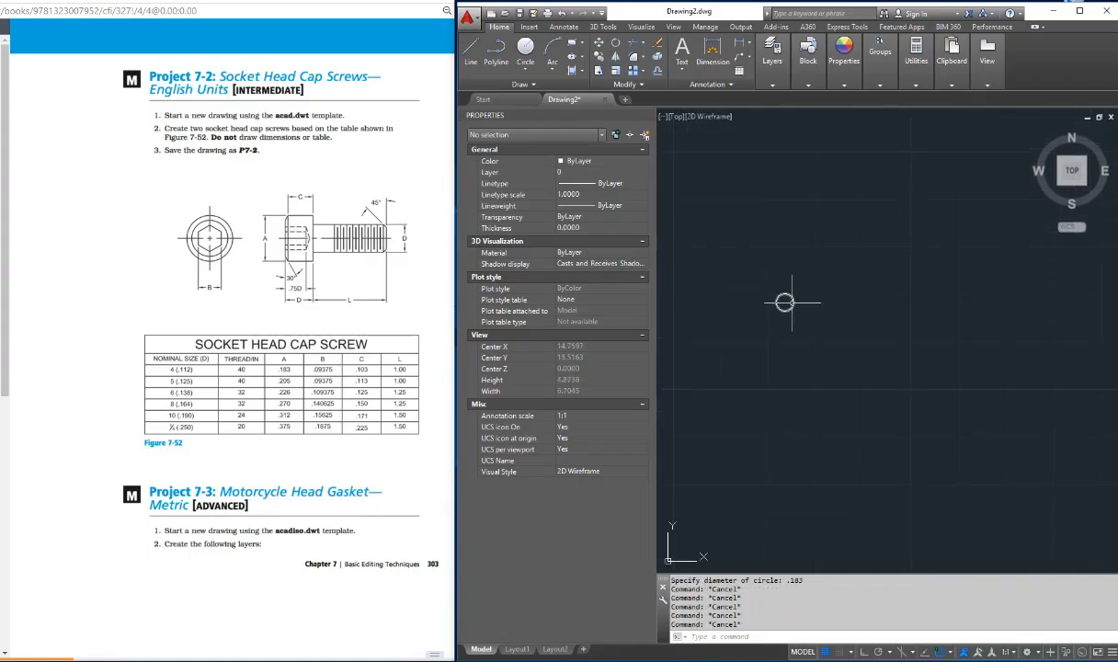
scroll(791, 300, "up", 4)
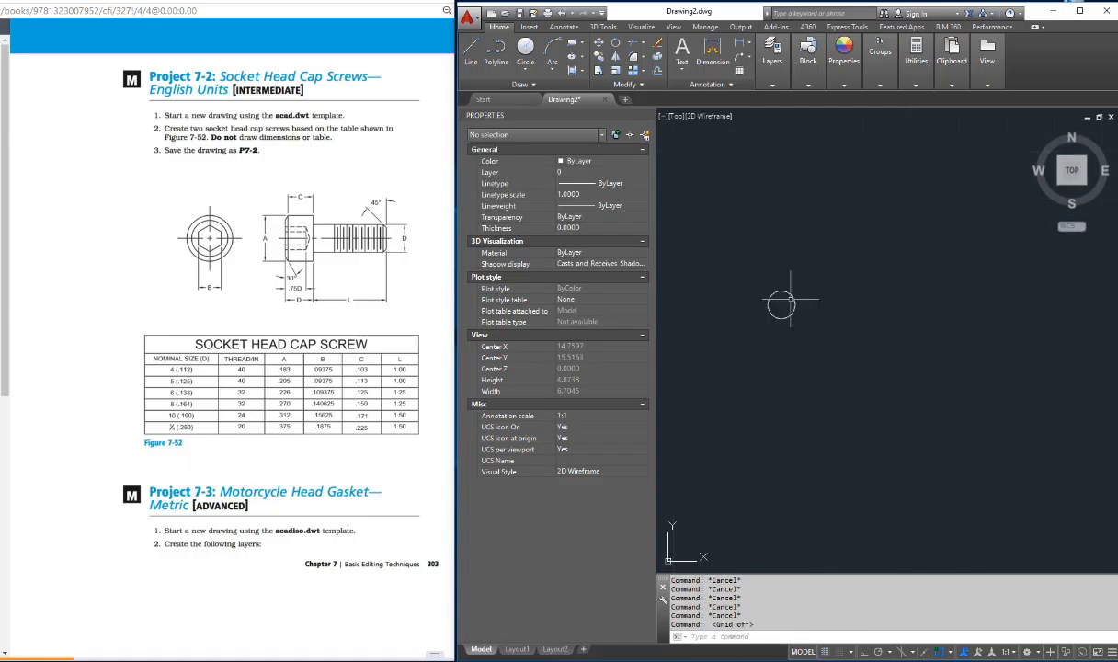
key("F7")
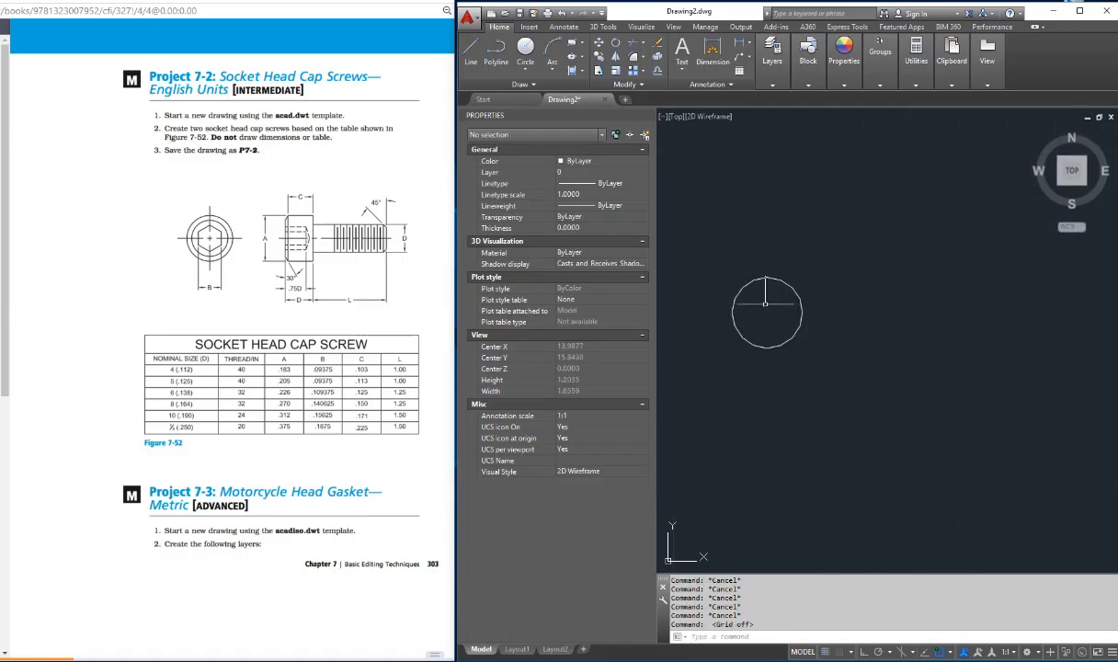
scroll(773, 290, "up", 3)
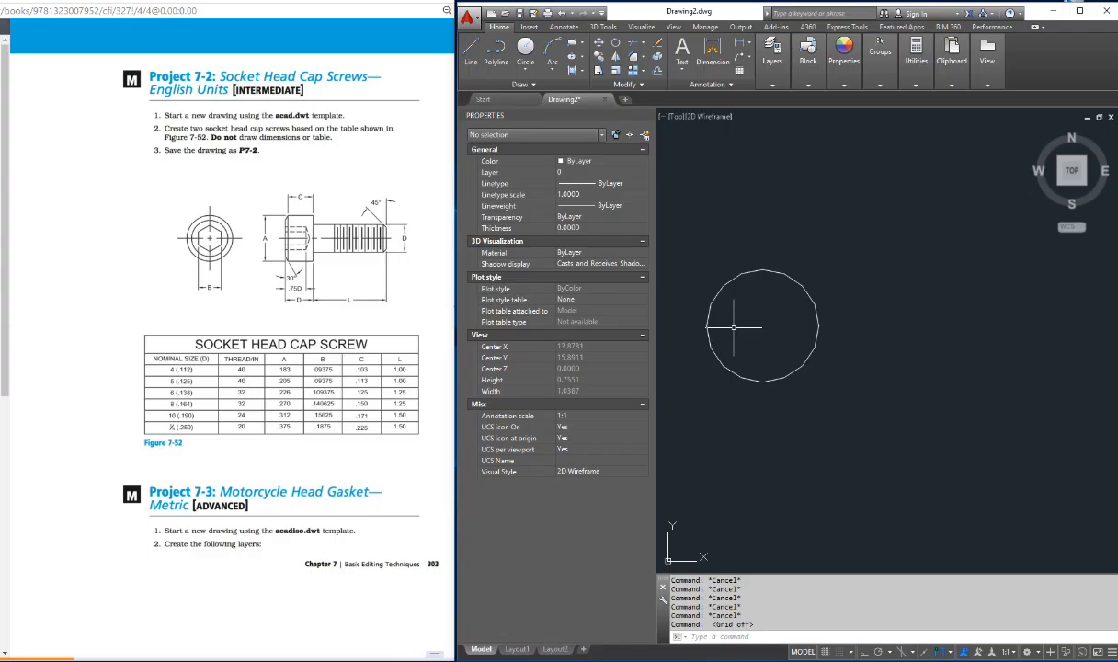
type("viewres")
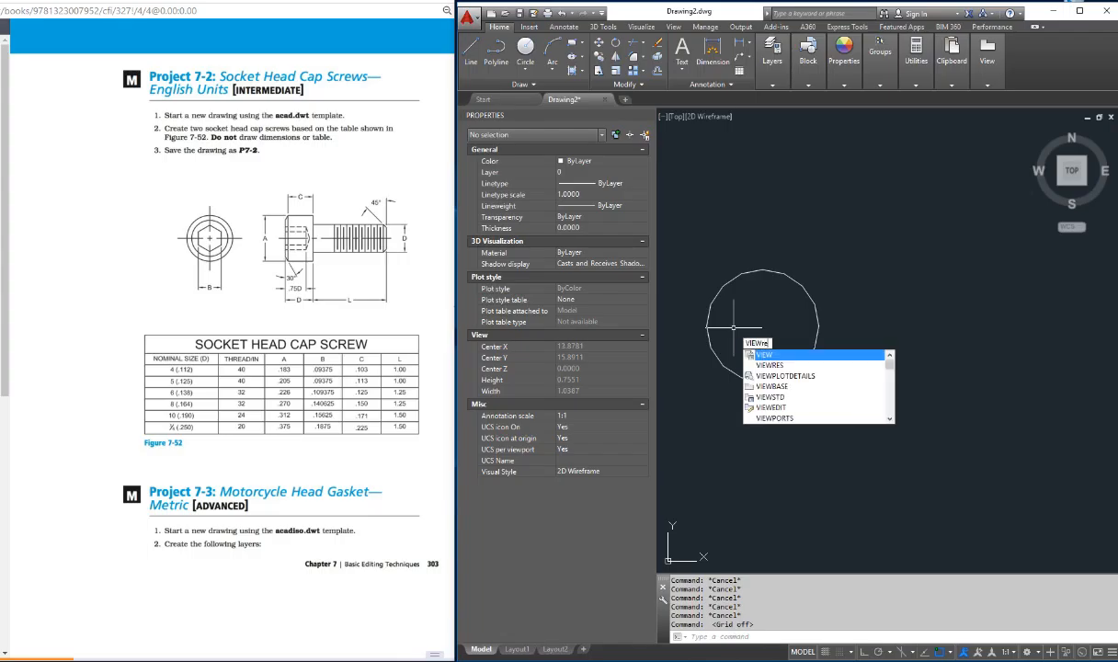
key("Return")
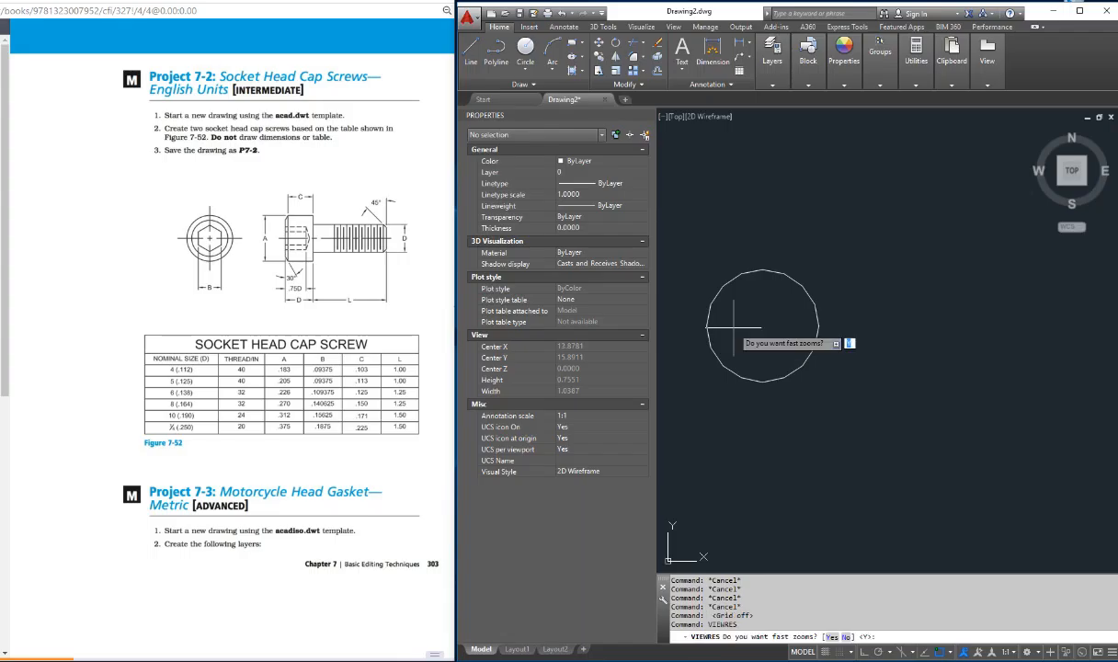
key("Return")
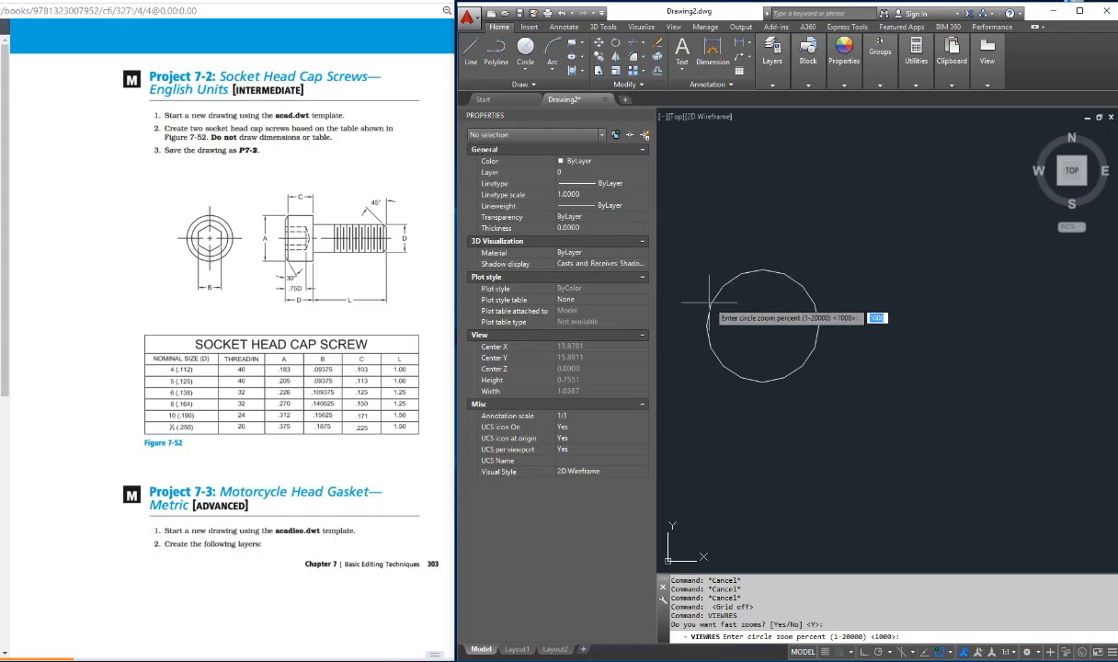
type("20000")
key("Return")
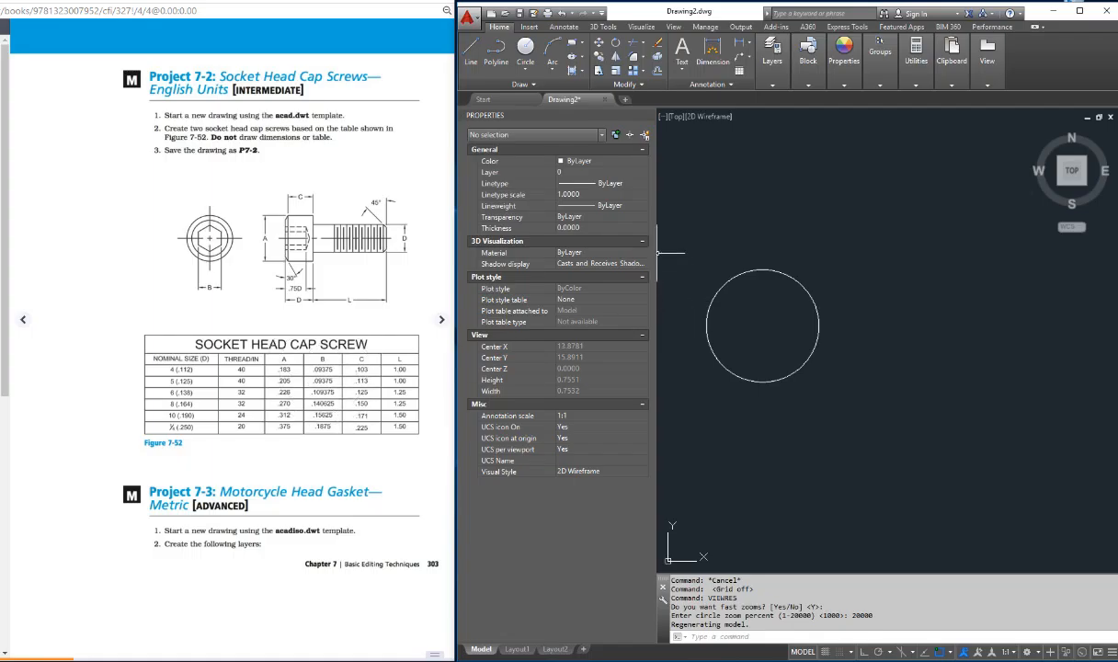
- Draw a concentric circle with a diameter of .09375 at the center of the screw head circle
left_click(525, 48)
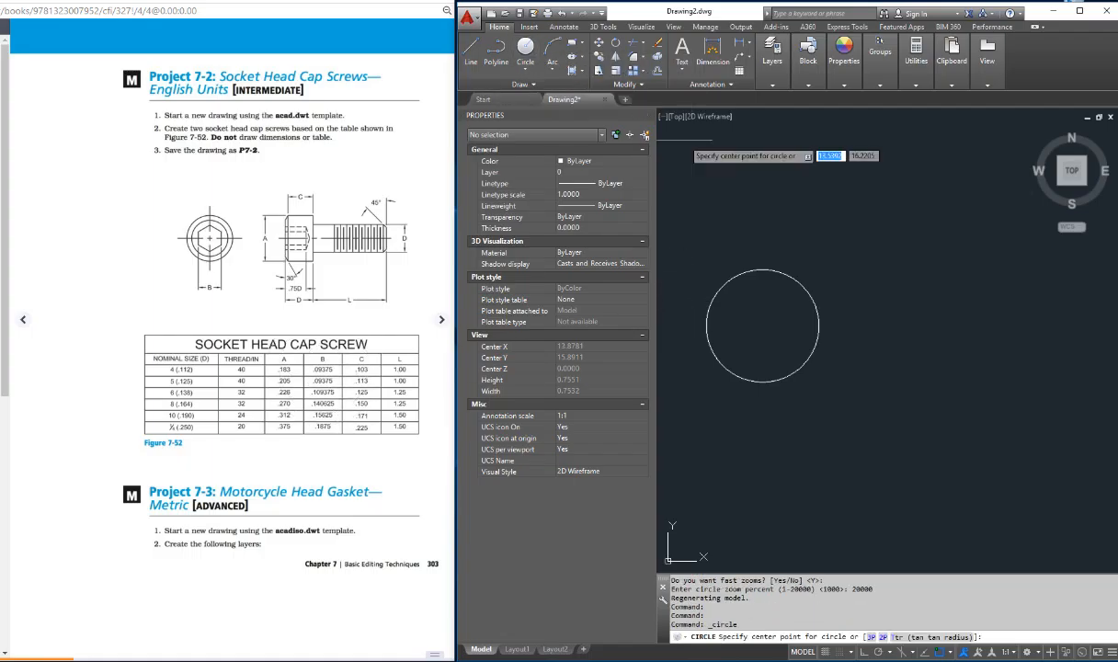
right_click(778, 245, "shift")
left_click(807, 388)
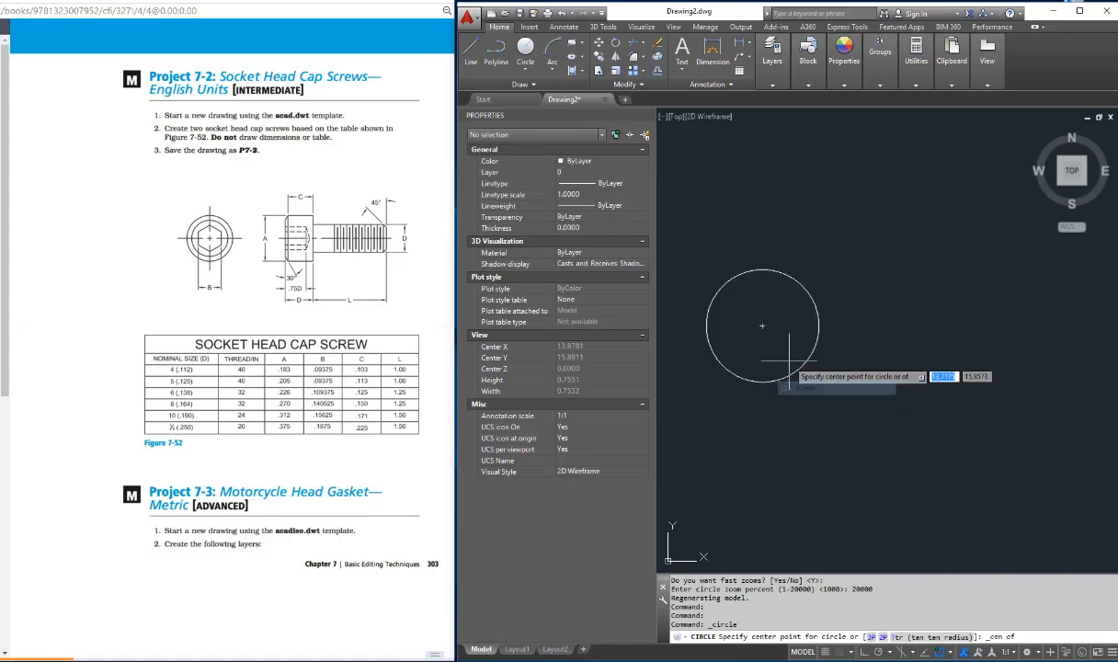
left_click(754, 345)
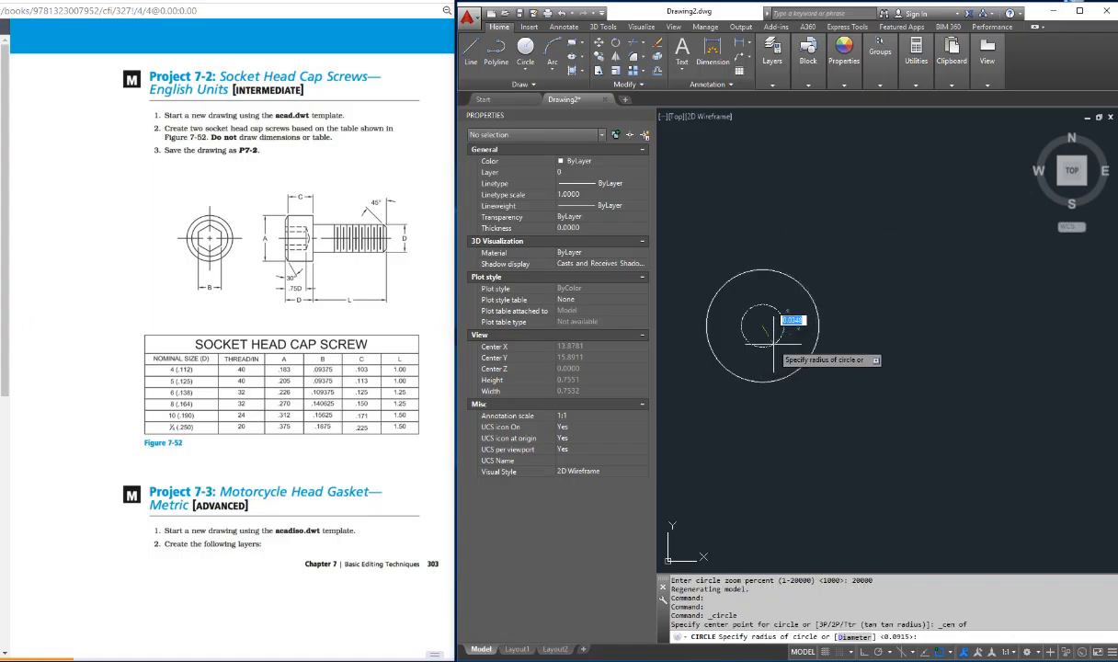
type("d")
key("Return")
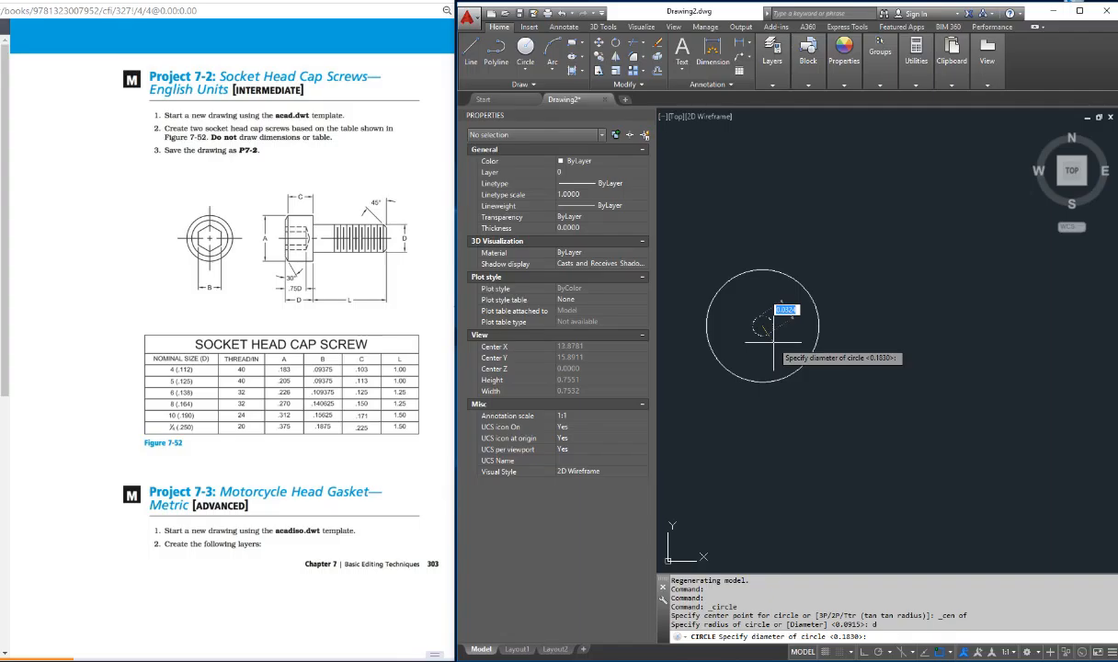
type(".09375")
key("Return")
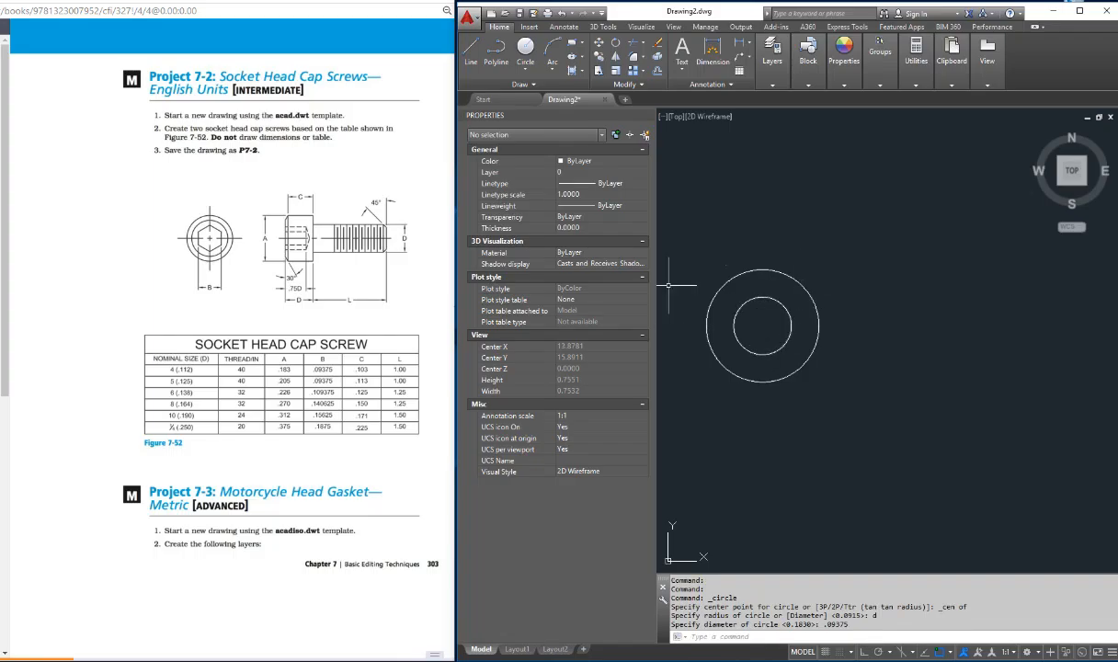
key("Escape")
key("Escape")
key("Escape")
key("Escape")
- With Ortho on, draw a 6-sided polygon centered on the circles, inscribed in the inner circle with a vertex at its top quadrant
scroll(795, 321, "up", 2)
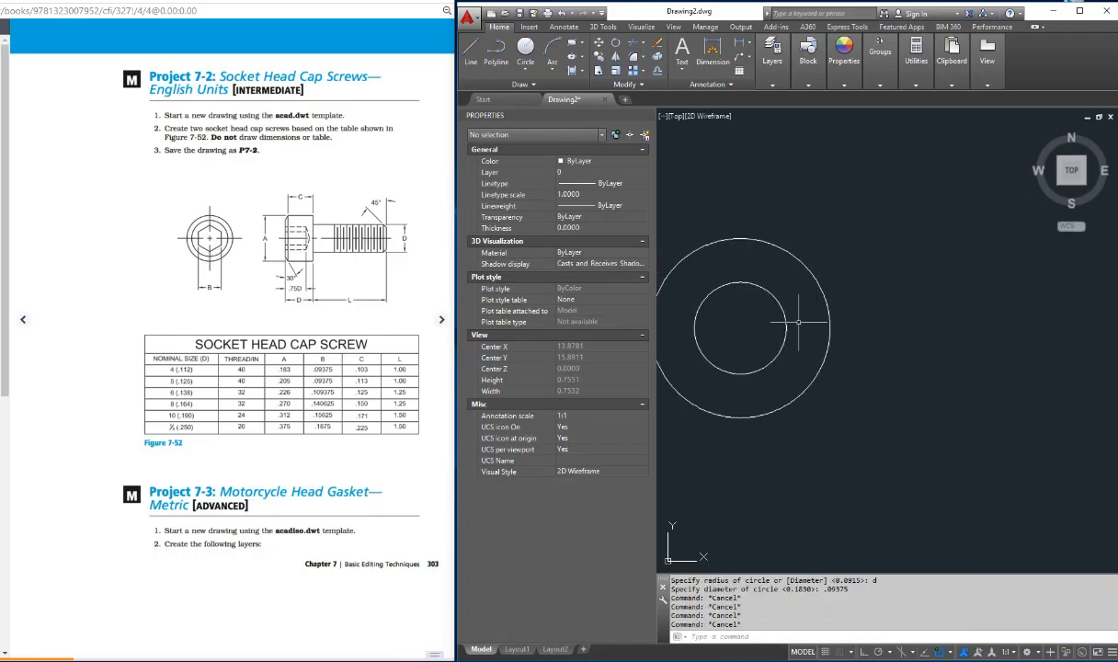
type("p")
key("Return")
left_click_drag(777, 324, 853, 328)
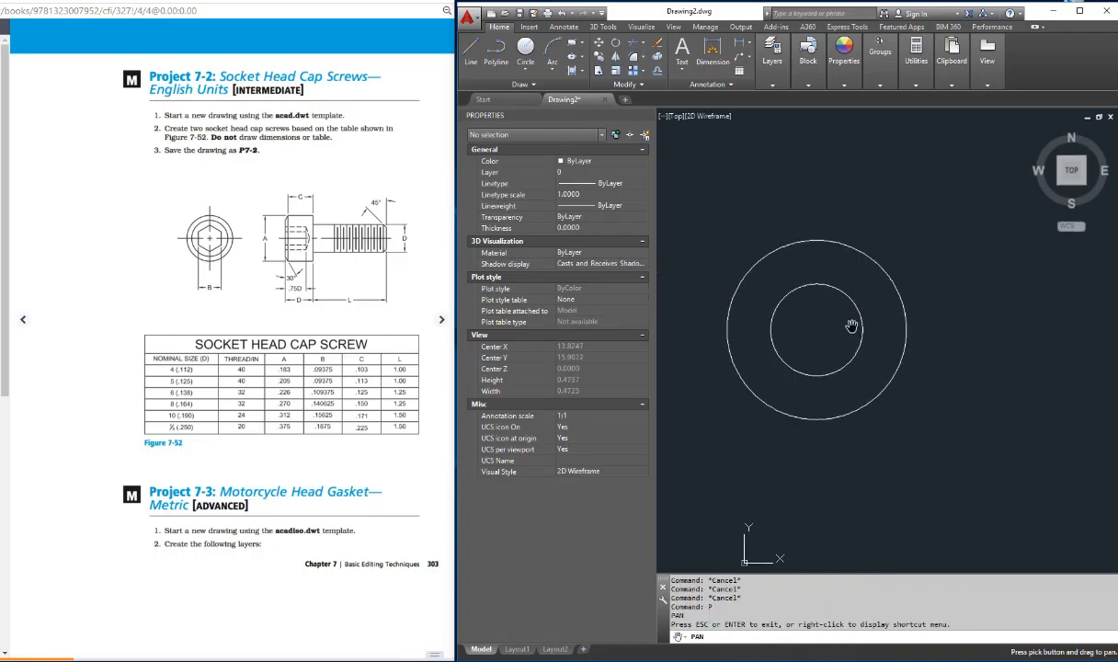
key("Escape")
key("Escape")
type("polygon")
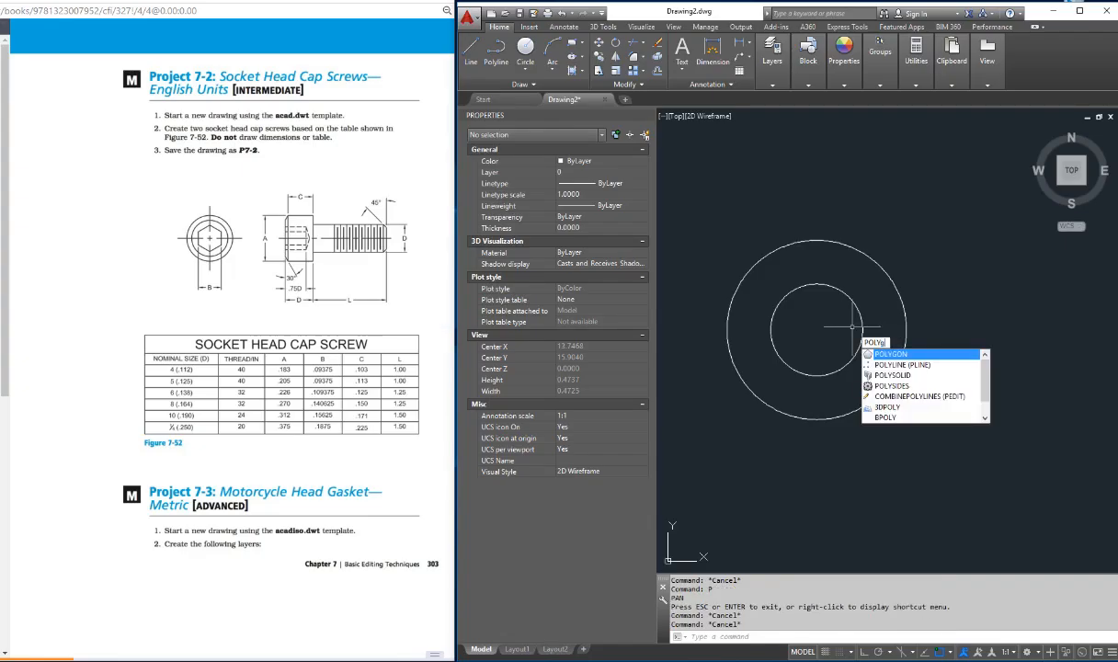
key("Return")
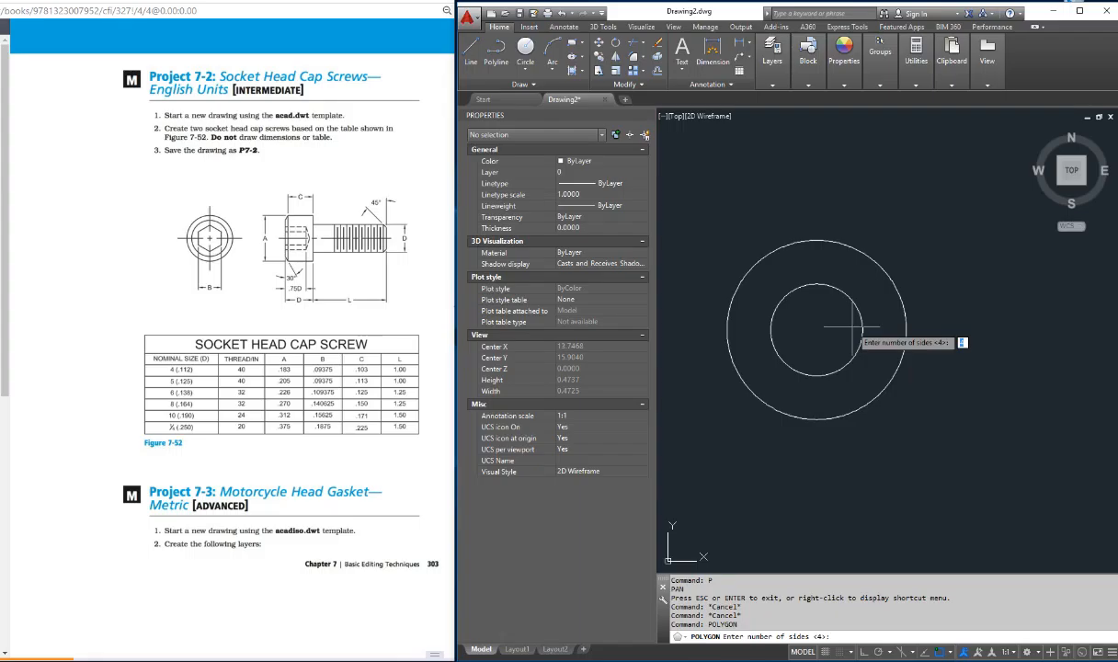
type("6")
key("Return")
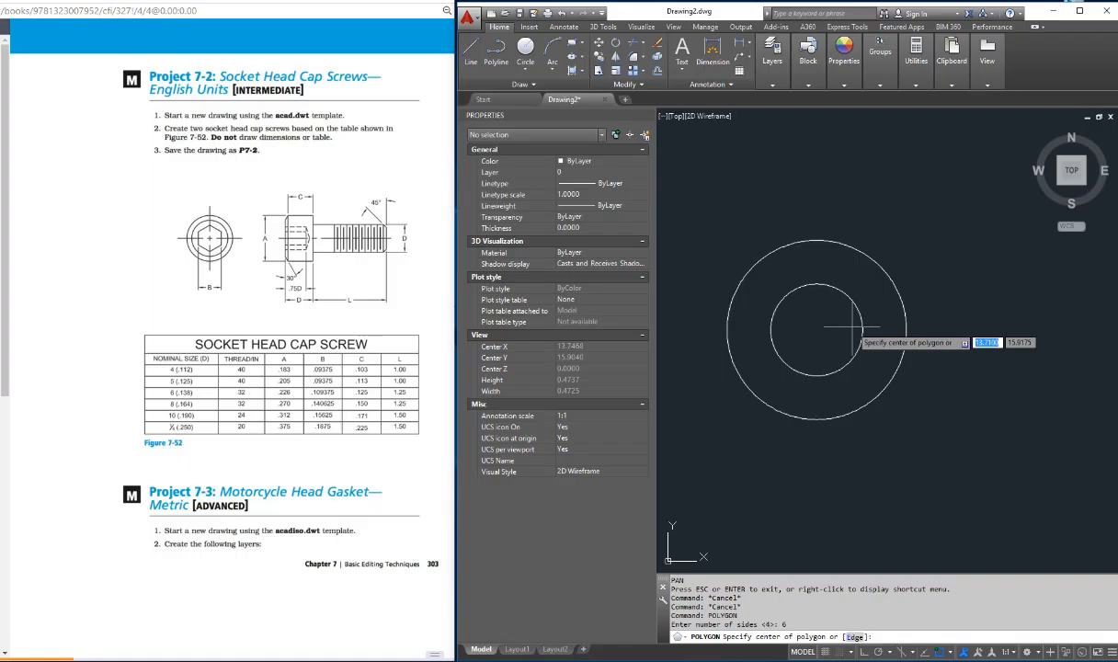
right_click(854, 326, "shift")
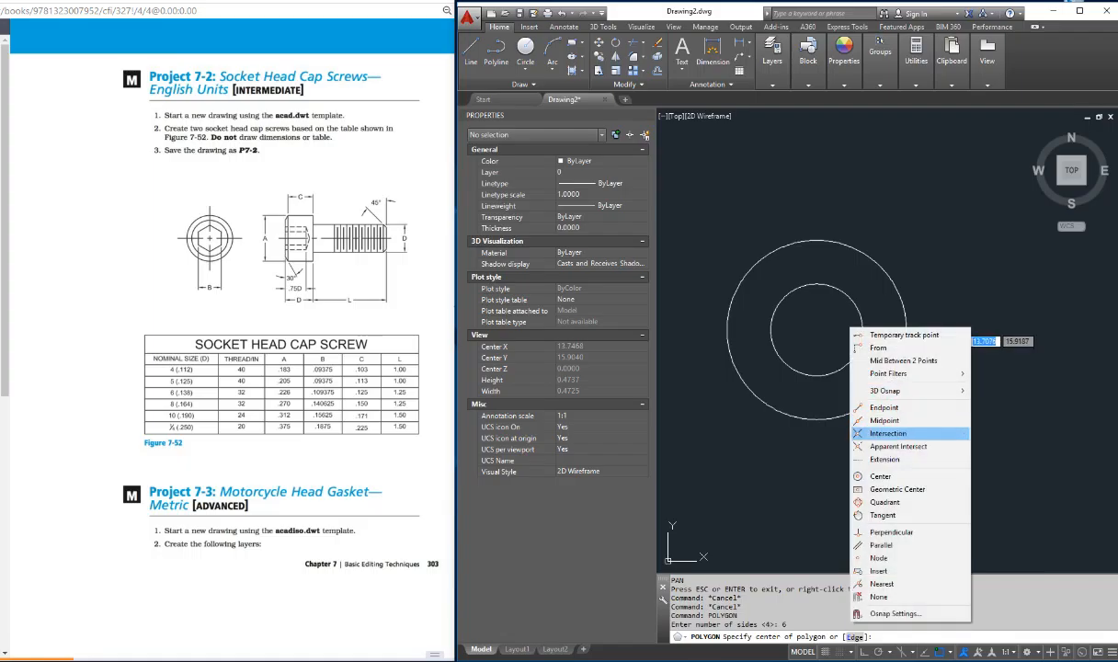
left_click(881, 476)
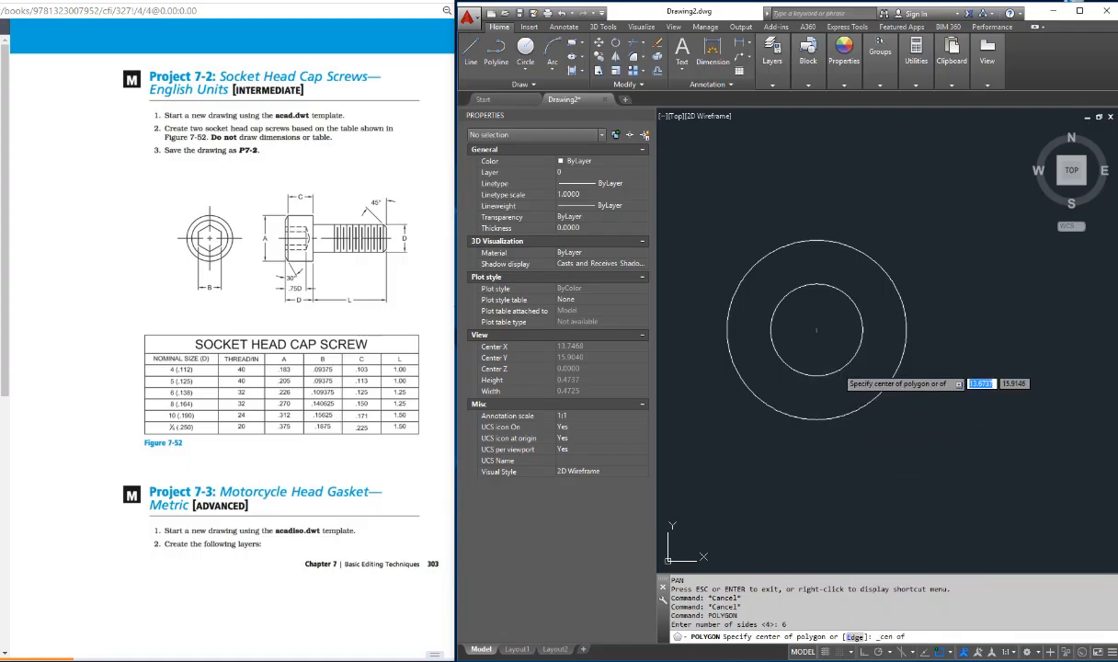
left_click(837, 368)
key("Down")
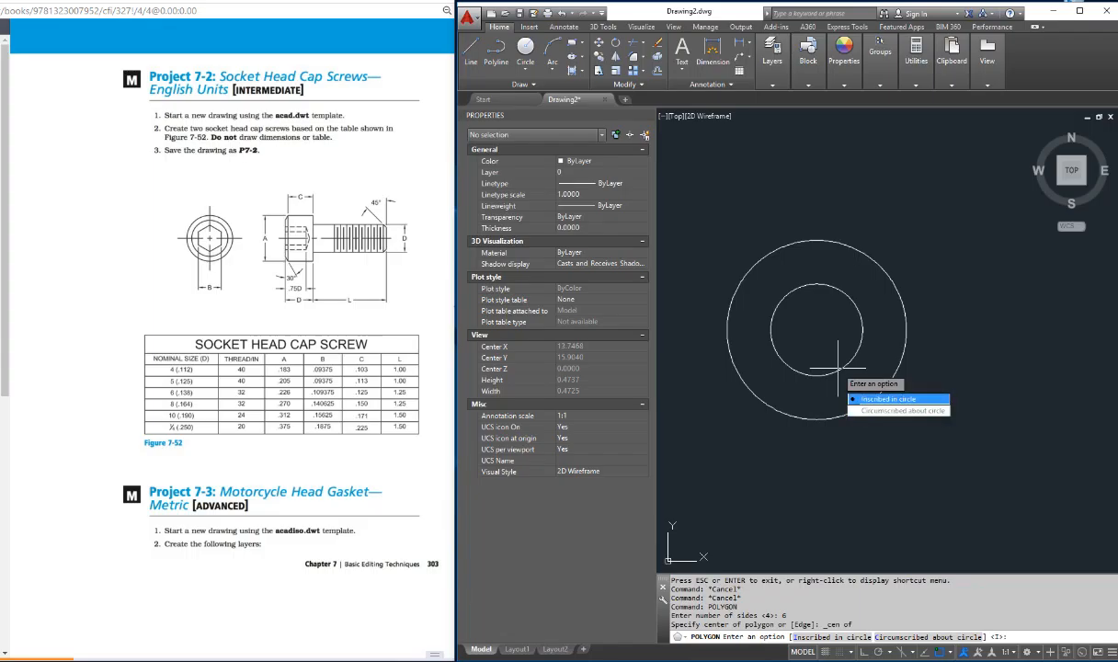
key("Return")
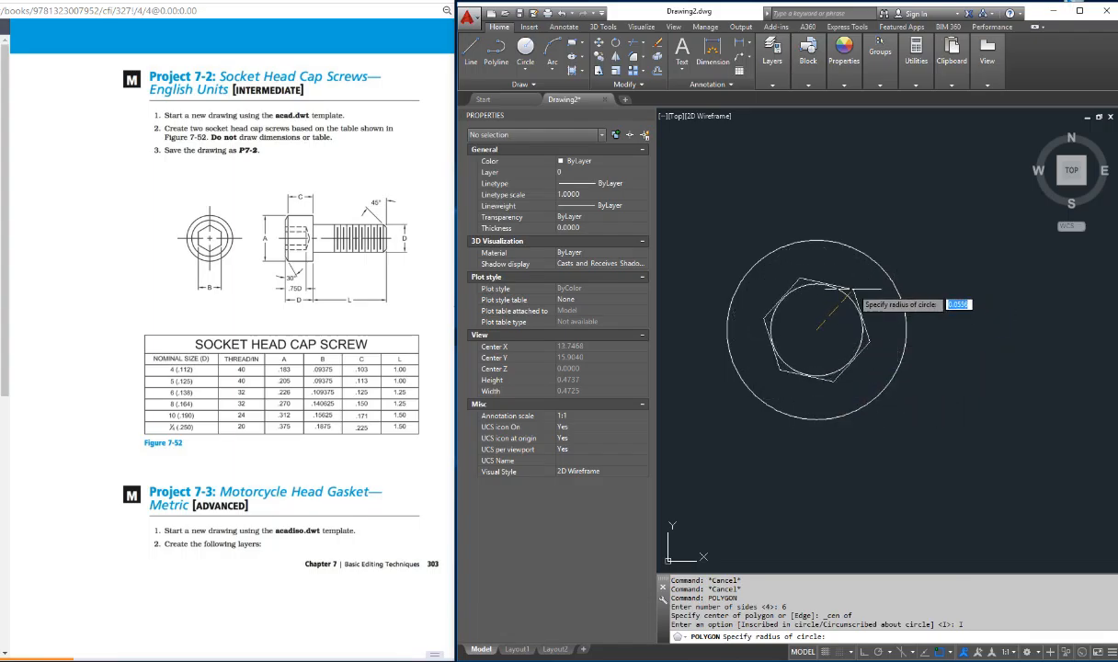
key("F8")
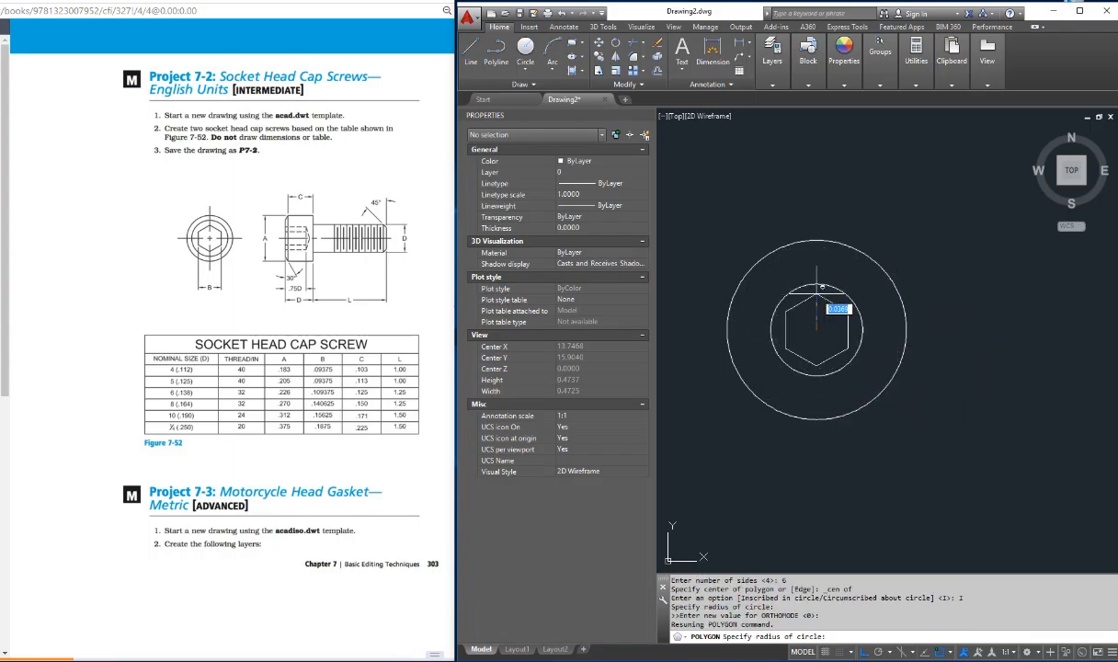
right_click(817, 292, "shift")
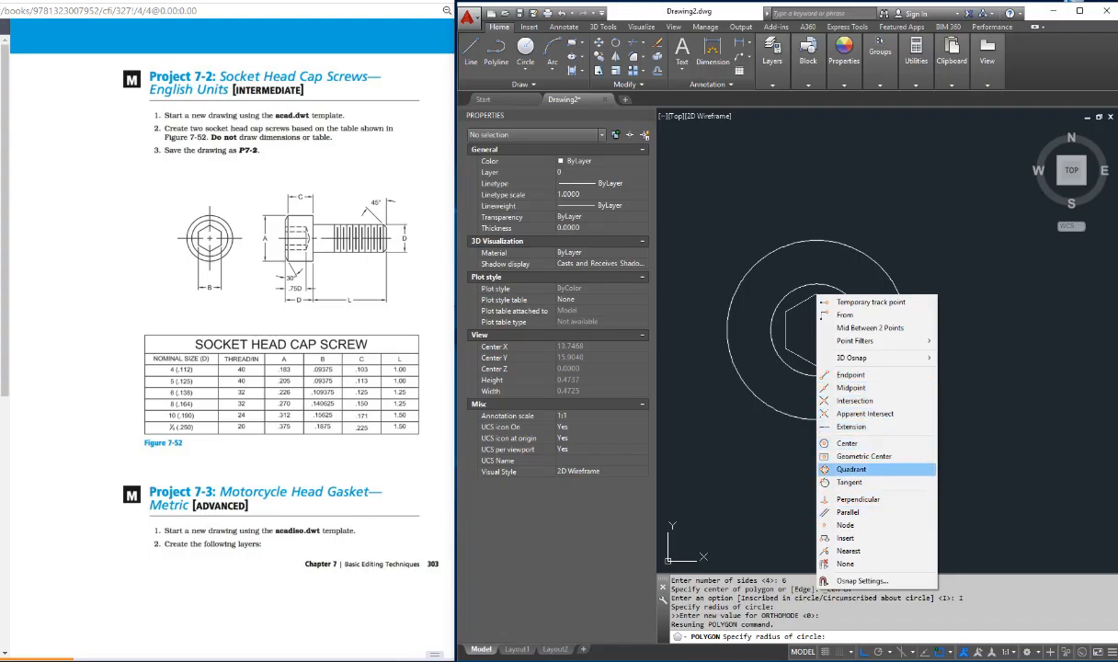
left_click(852, 469)
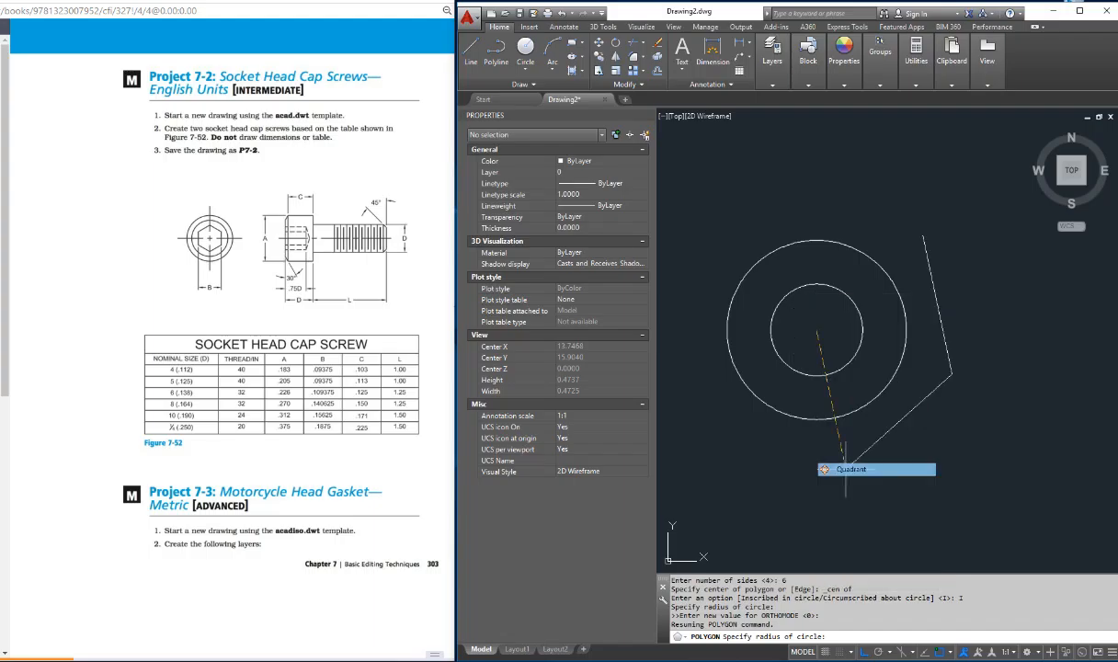
left_click(817, 288)
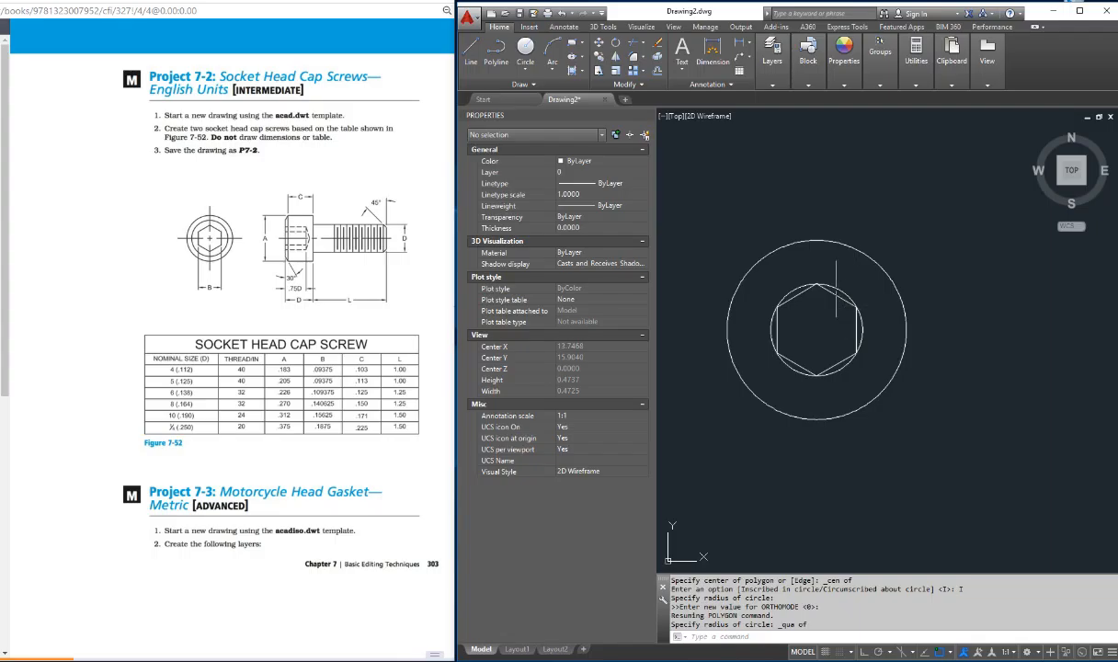
- Draw a 6-sided polygon centered on the circles, circumscribed about the inner circle with its radius at the circle's right quadrant
left_click(784, 320)
key("Return")
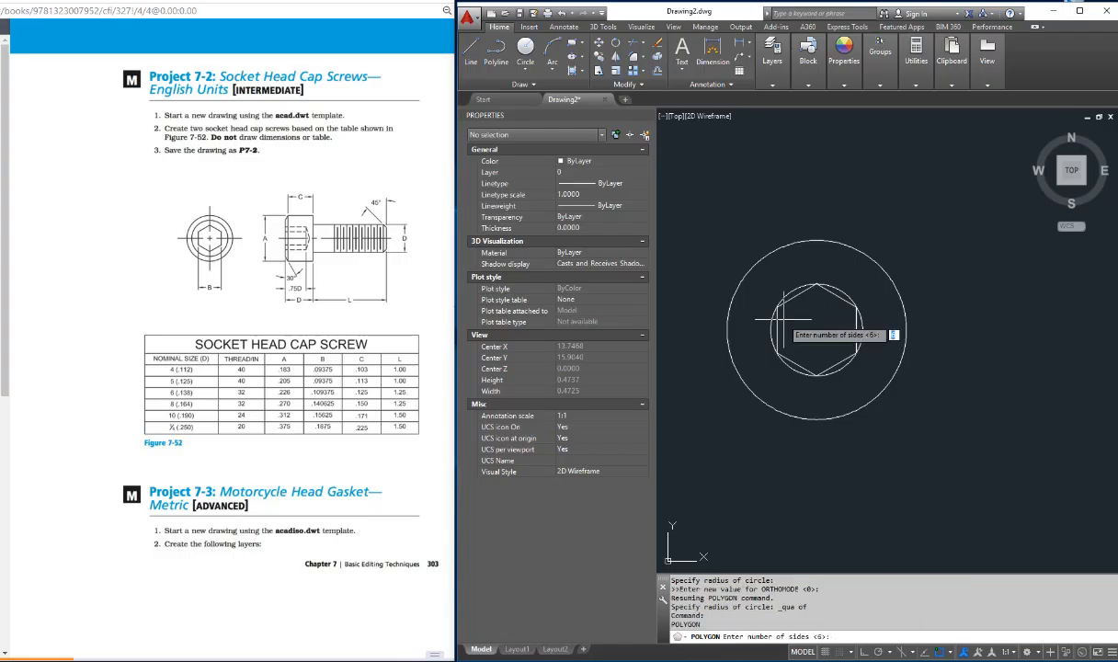
key("Return")
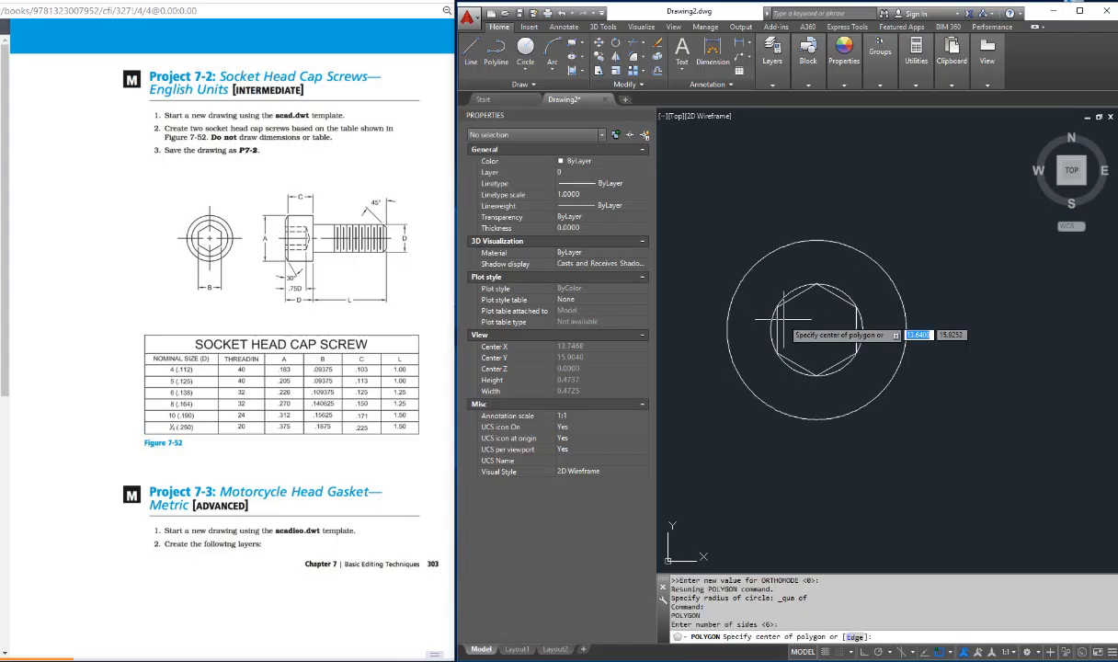
right_click(782, 319, "shift")
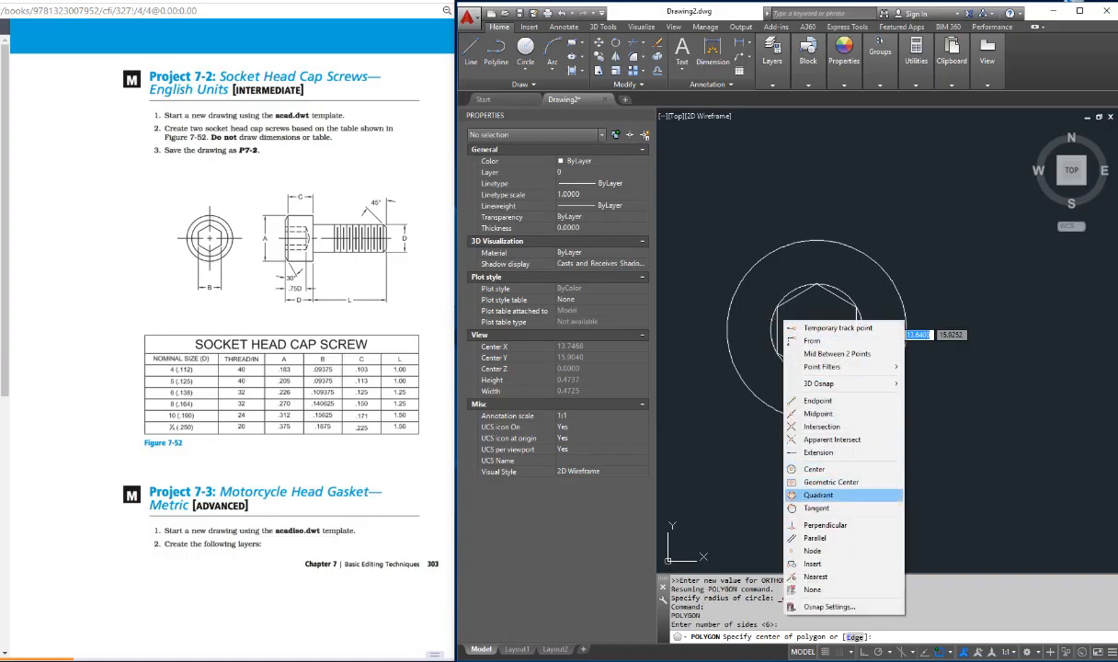
left_click(791, 447)
left_click(794, 419)
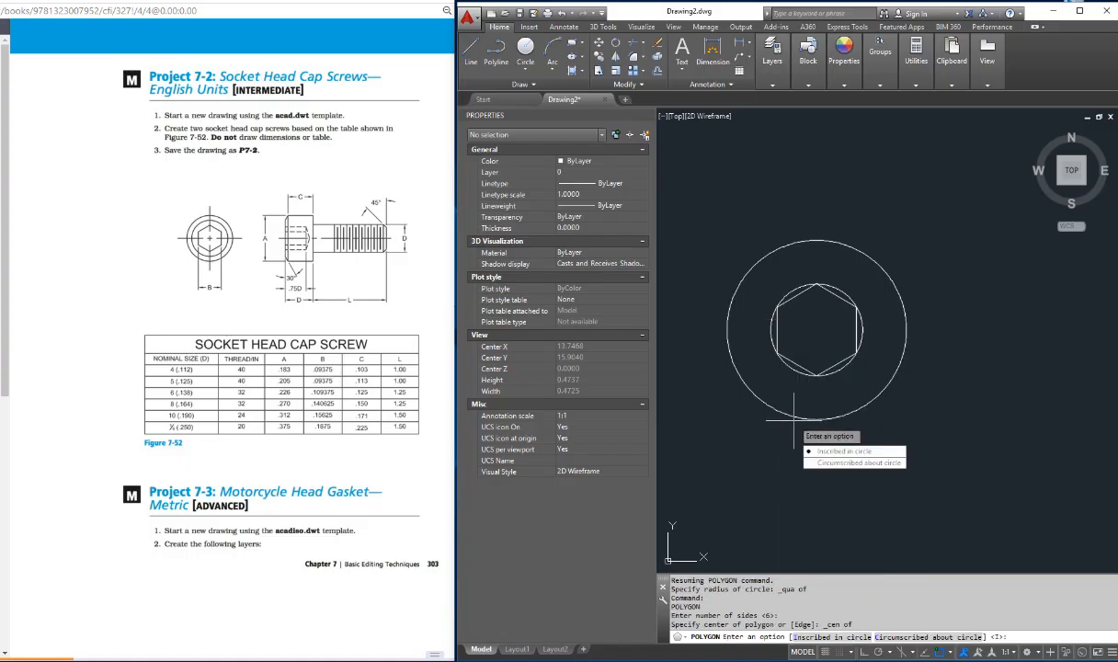
left_click(855, 463)
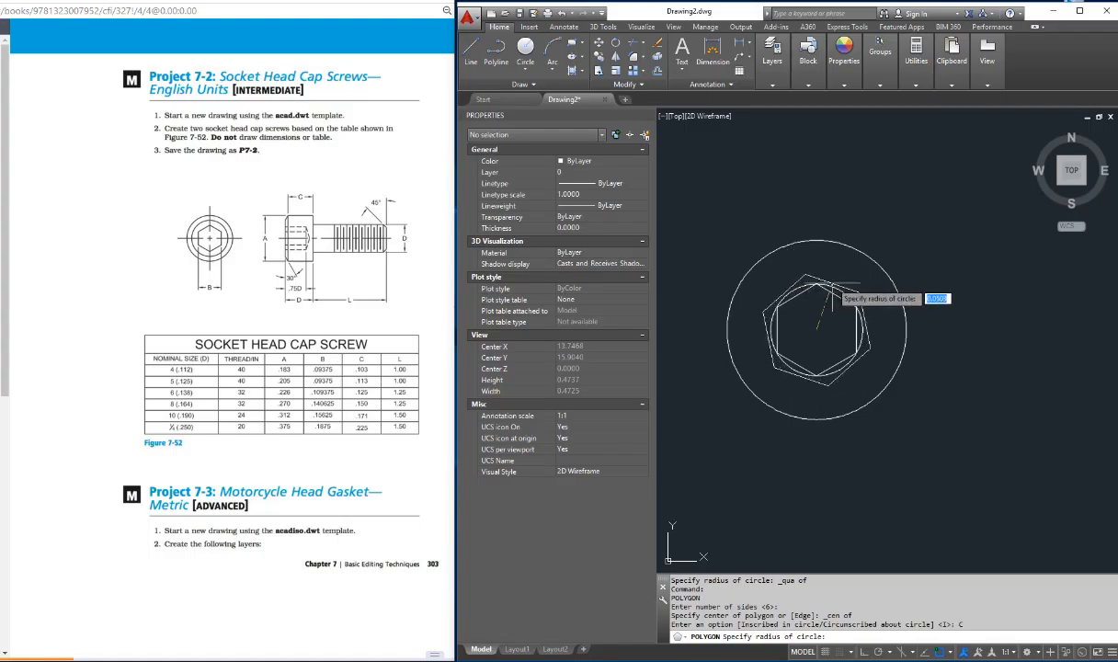
right_click(862, 333, "shift")
left_click(897, 505)
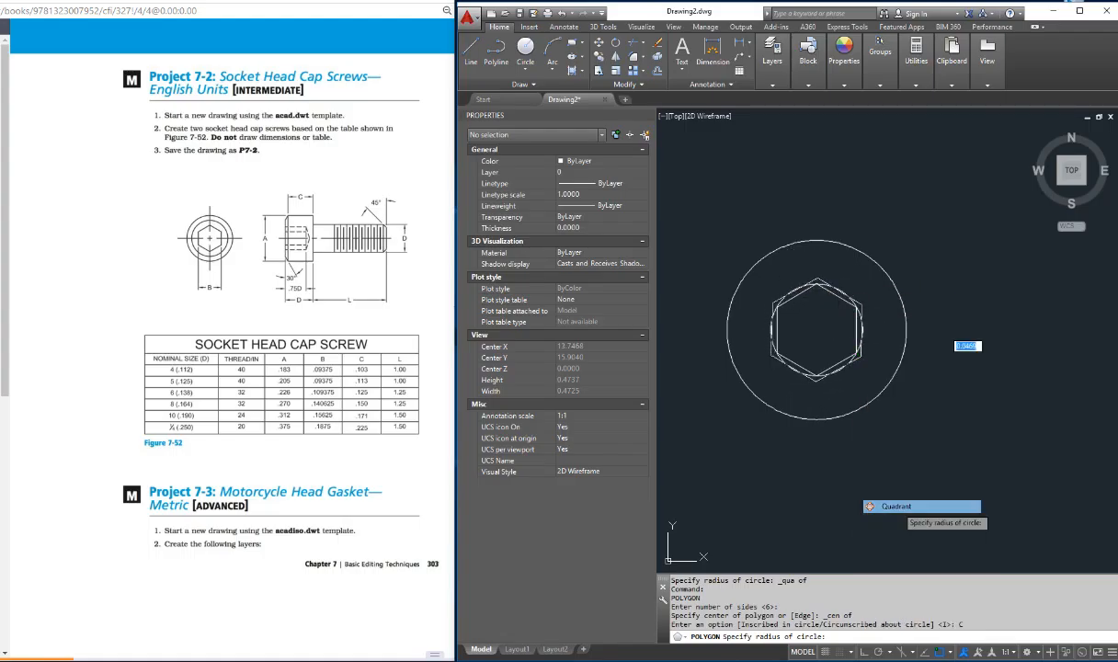
left_click(862, 329)
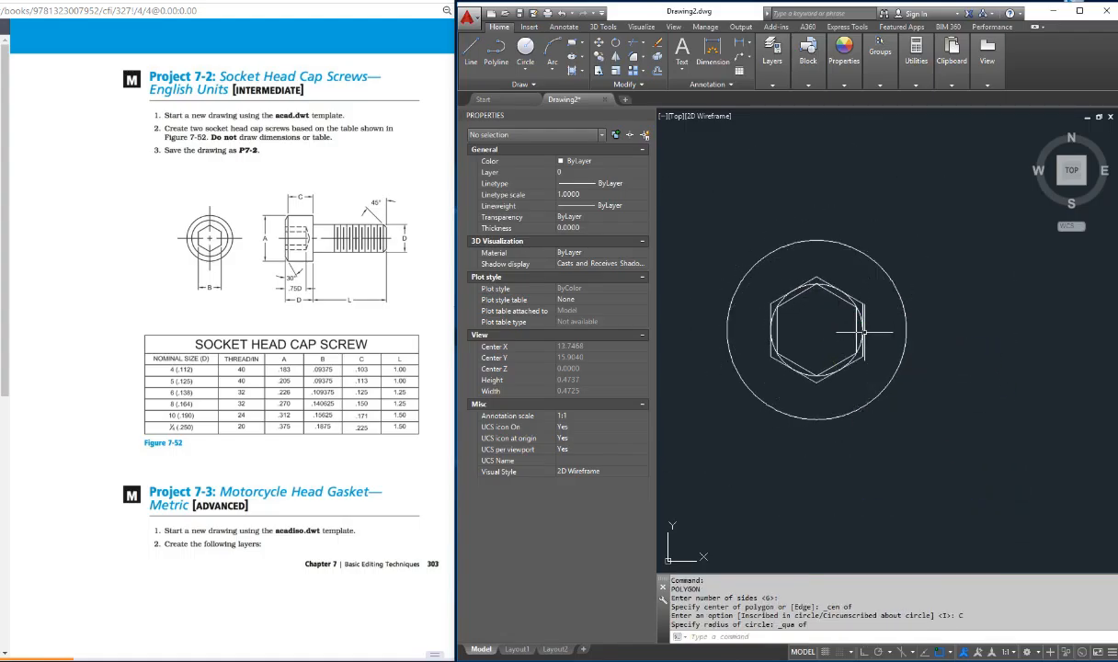
scroll(800, 329, "up", 2)
scroll(799, 329, "up", 2)
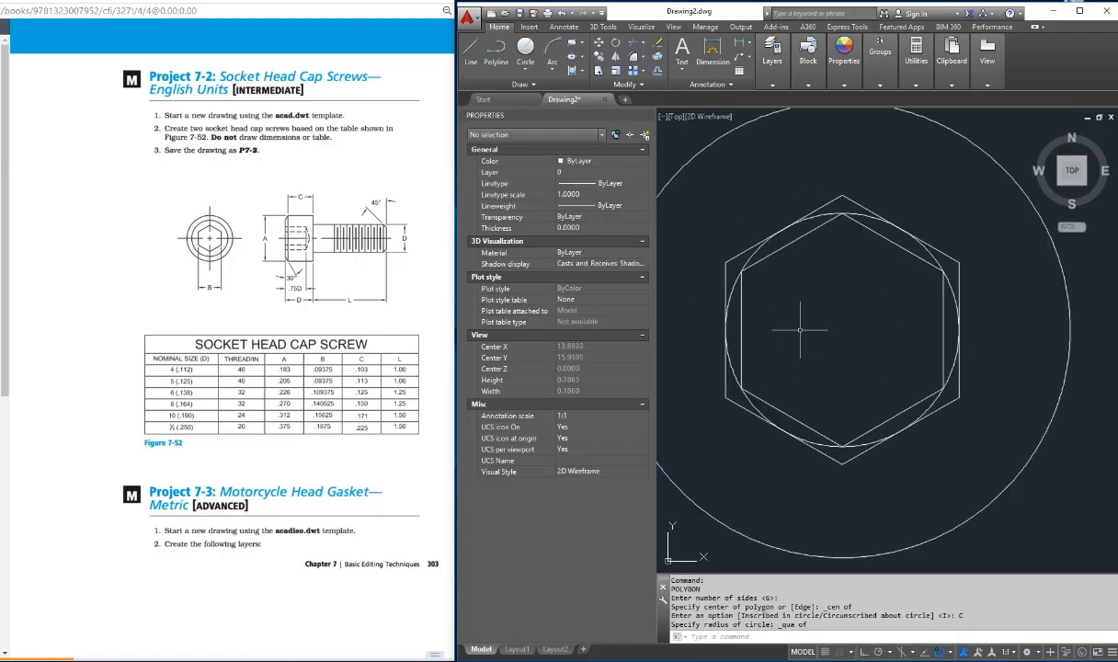
left_click(741, 317)
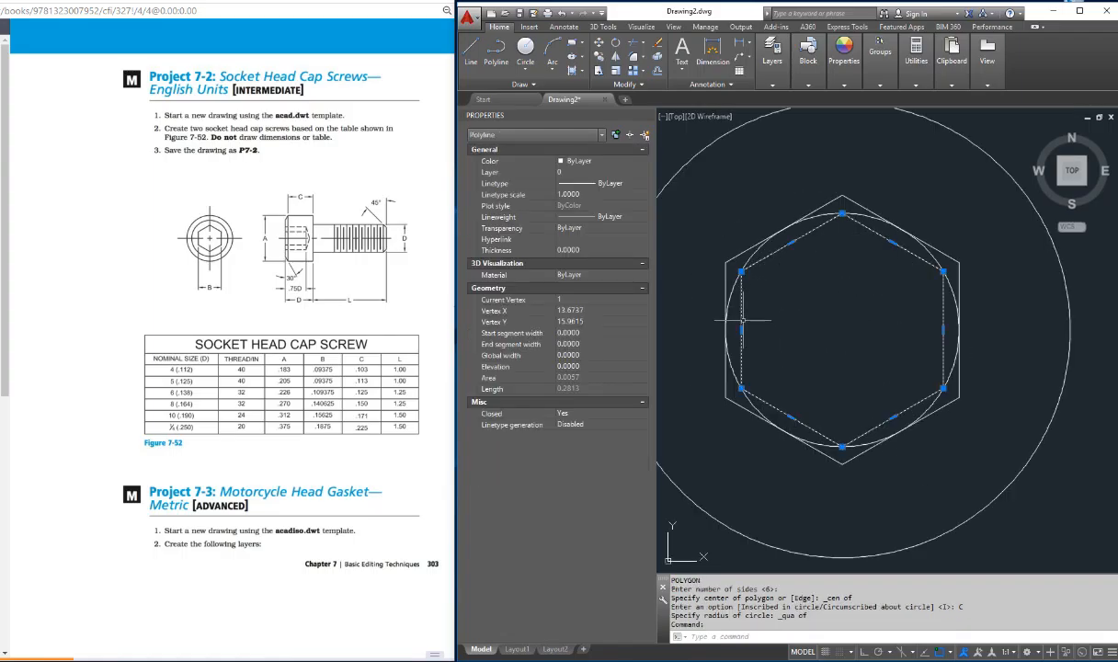
left_click(730, 261)
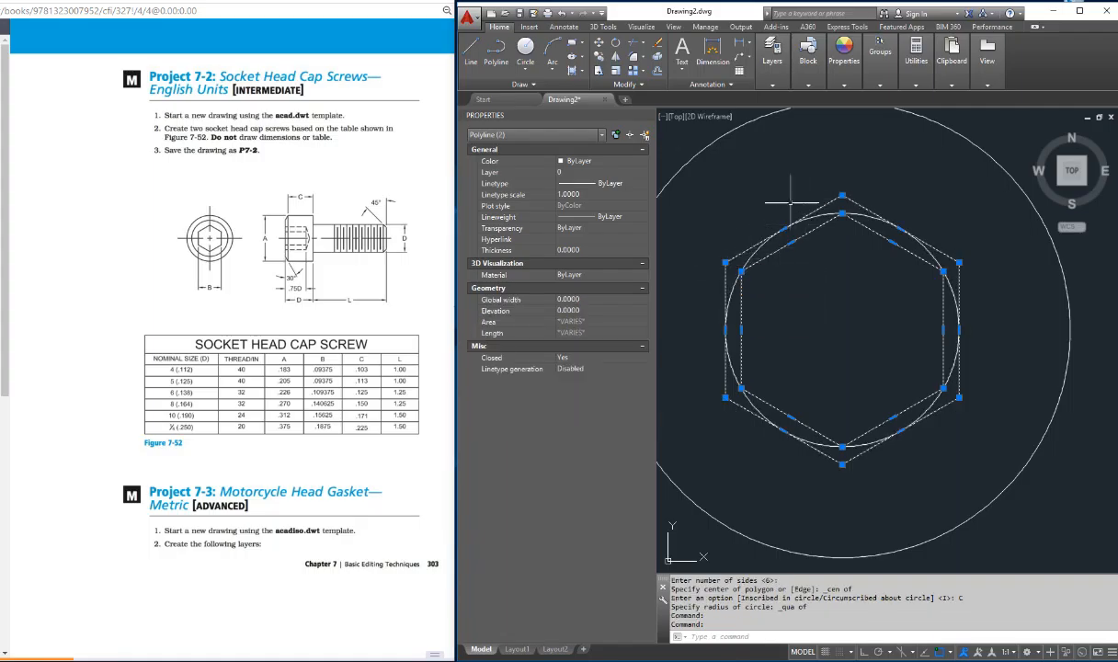
key("Escape")
key("Escape")
key("Escape")
- Erase the inscribed hexagon and the inner circle together, keeping the circumscribed hexagon
left_click(770, 262)
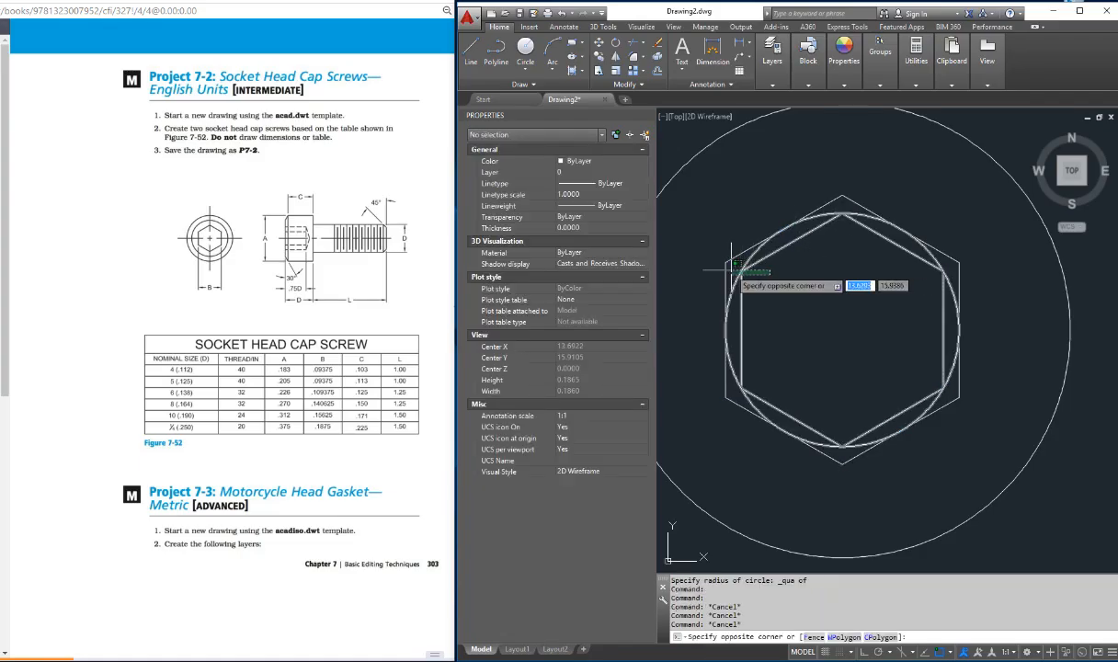
left_click(733, 270)
key("Delete")
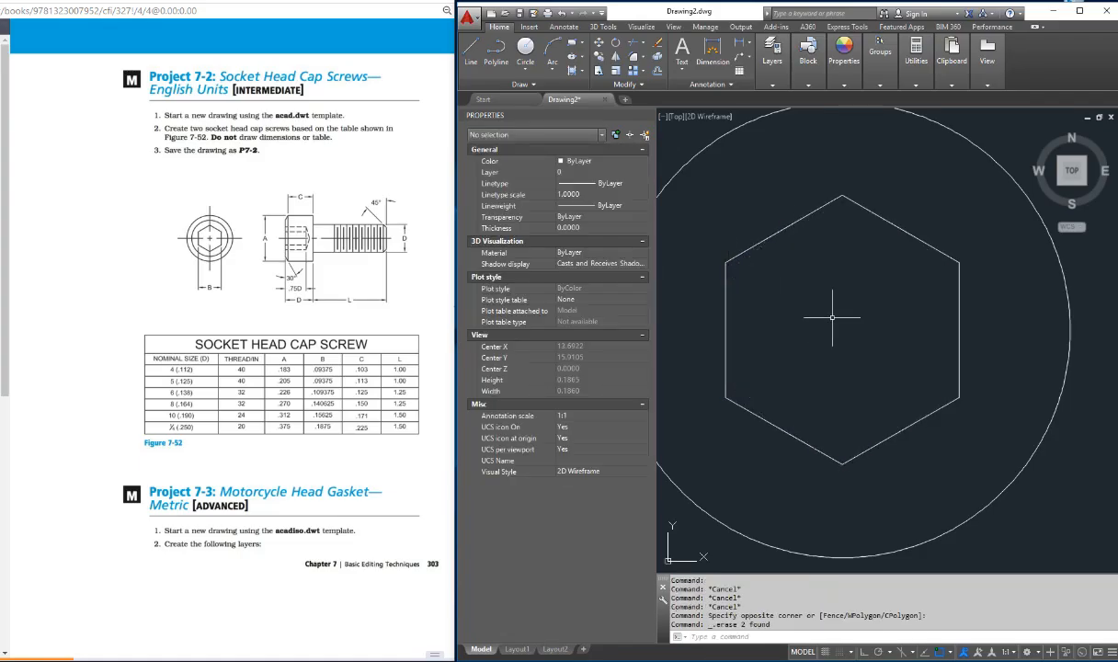
scroll(833, 317, "down", 4)
key("Escape")
key("Escape")
key("Escape")
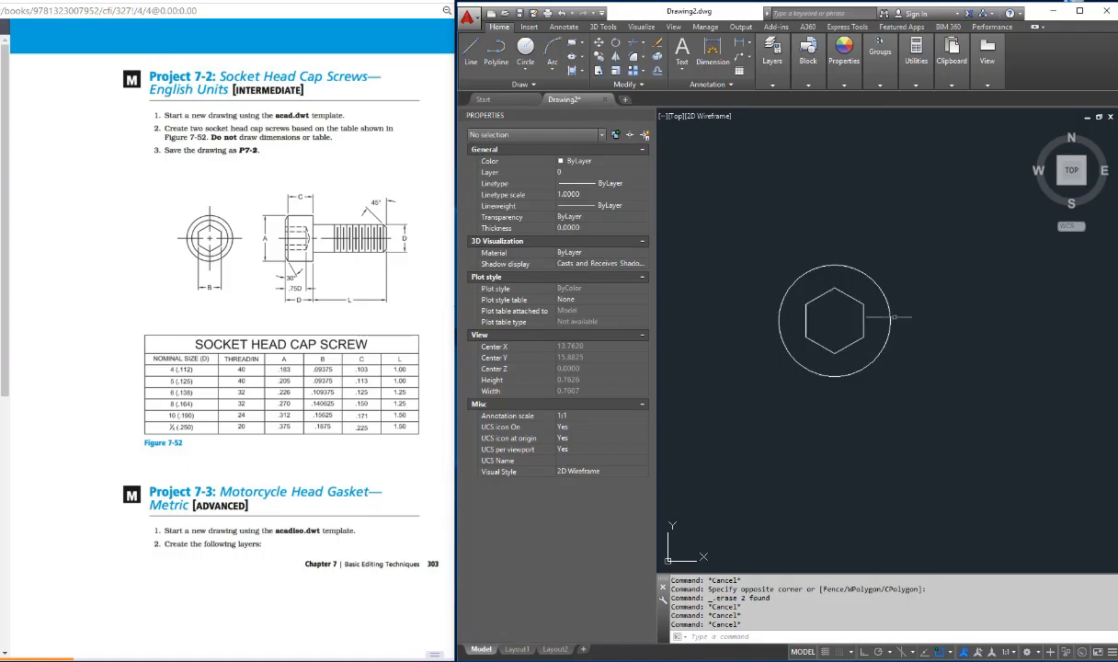
key("Escape")
key("Escape")
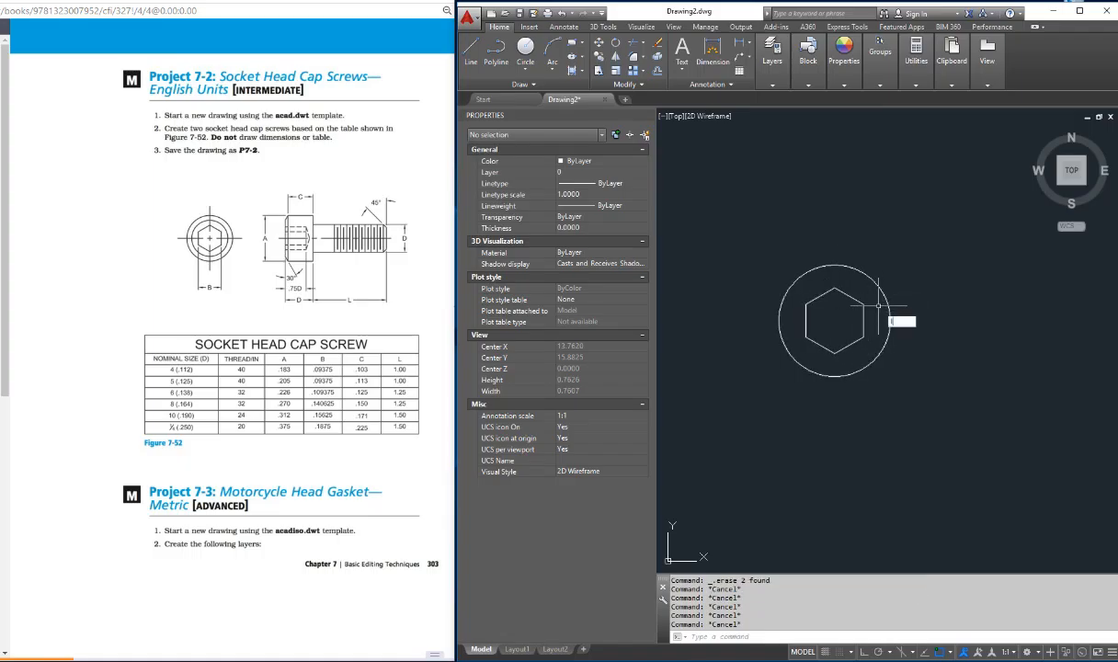
- With Ortho on, draw a vertical line about 0.33 long to the right of the screw head circle, extending above and below it
type("l")
key("Return")
left_click(943, 244)
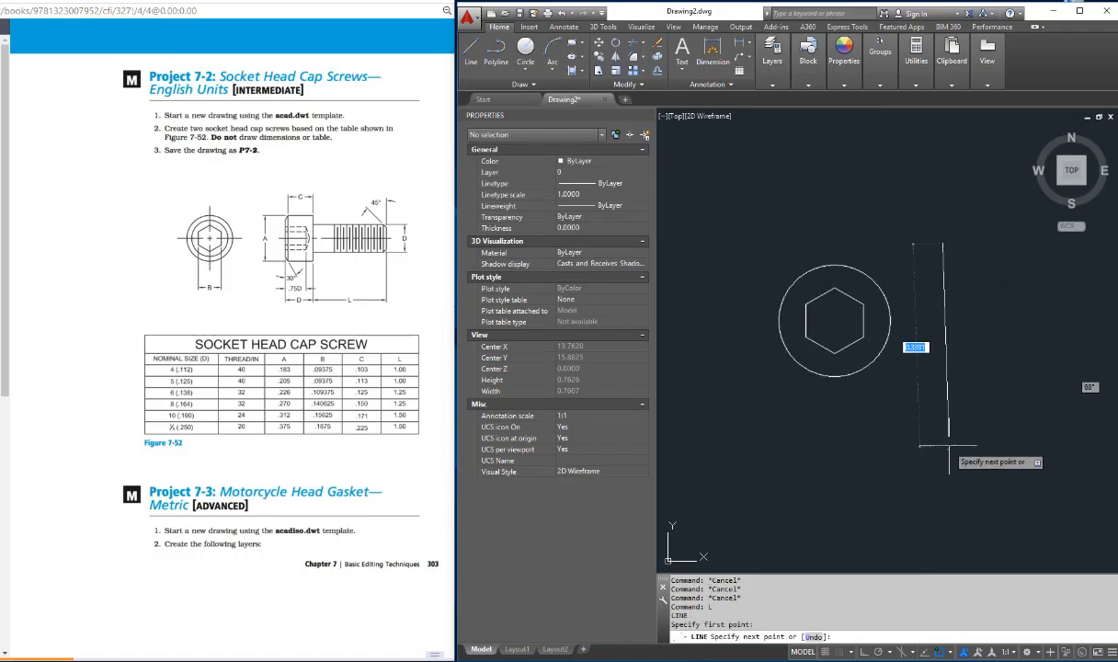
key("F8")
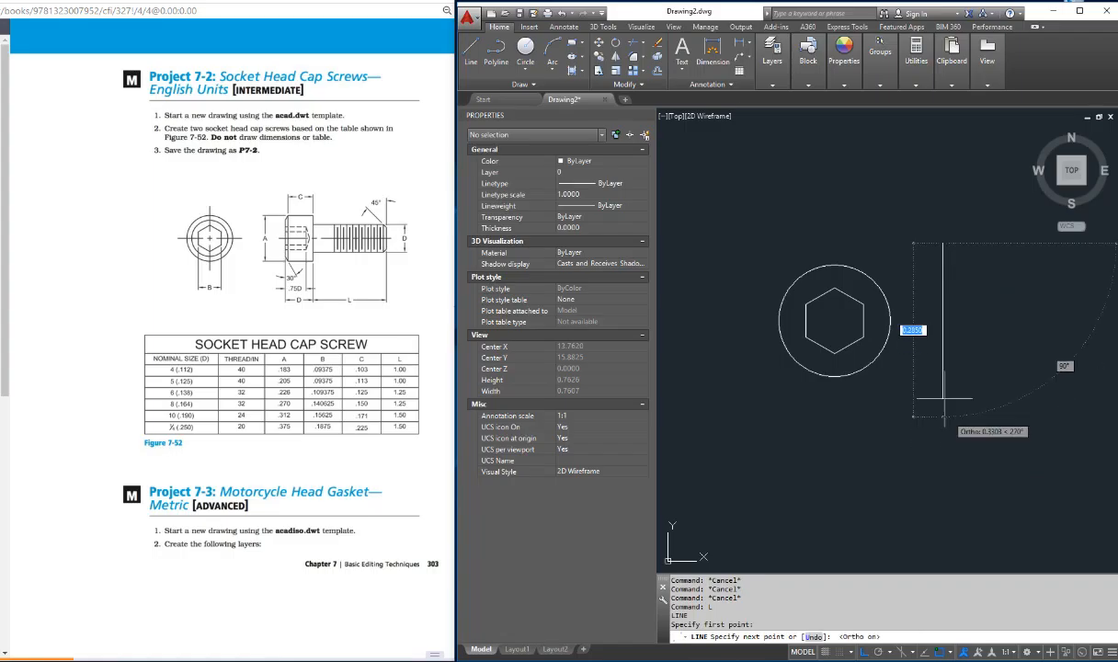
key("Return")
- Draw a horizontal line from the bottom quadrant of the screw head circle to the right, past the vertical line
key("Return")
right_click(860, 377, "shift")
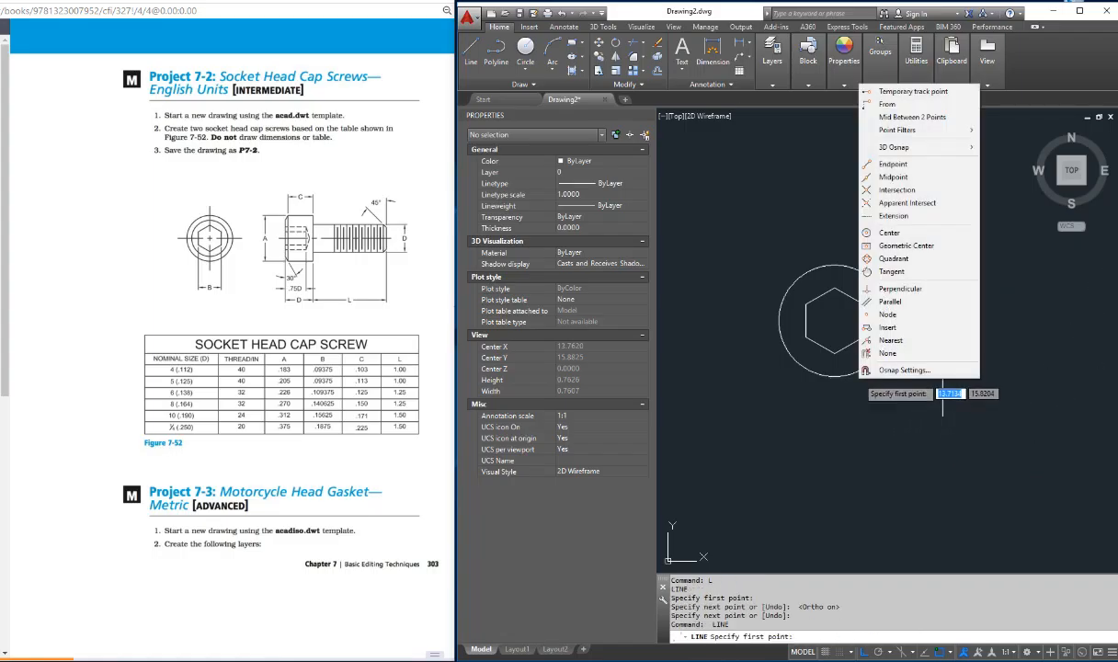
left_click(892, 258)
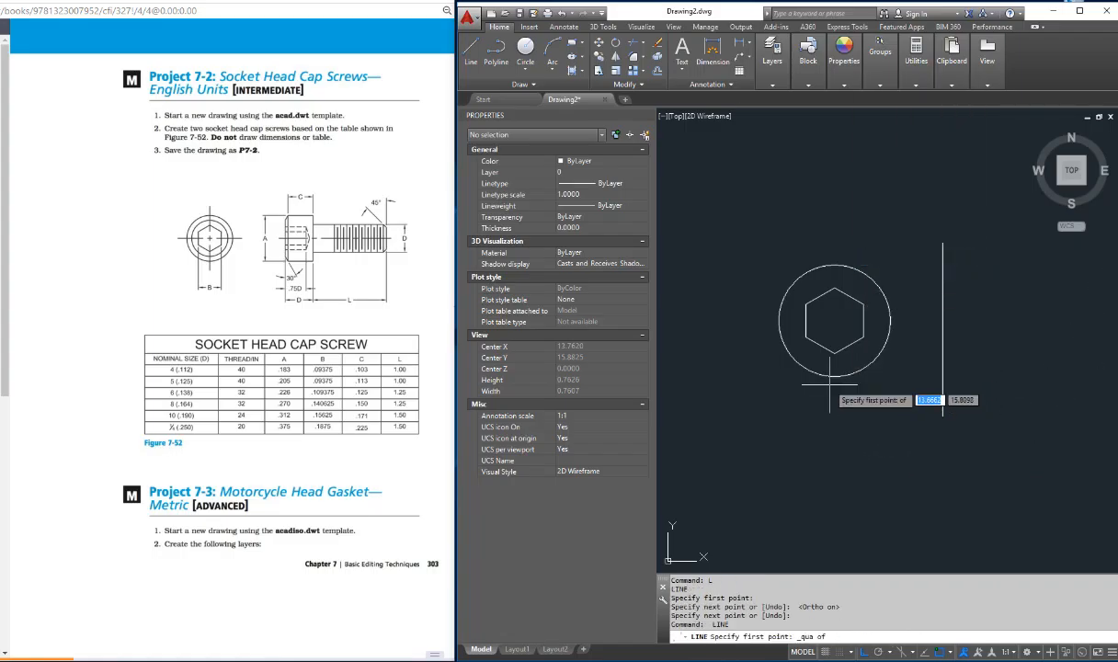
left_click(833, 375)
left_click(1059, 375)
key("Return")
- Draw a horizontal line from the top quadrant of the screw head circle to the right, past the vertical line
key("Return")
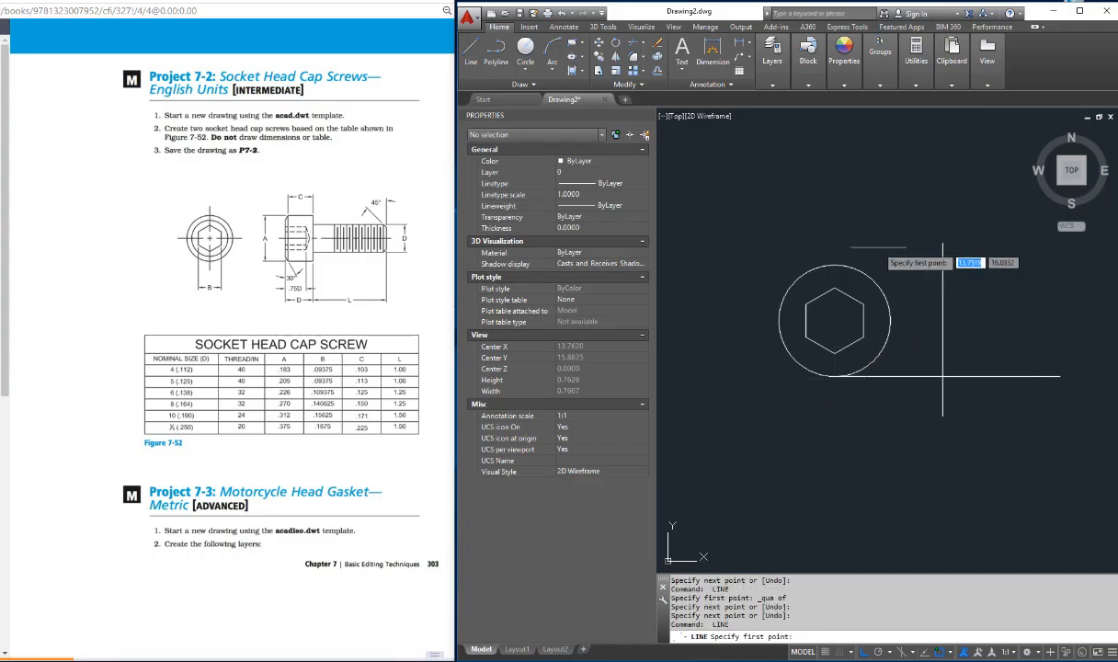
right_click(861, 242, "shift")
left_click(892, 415)
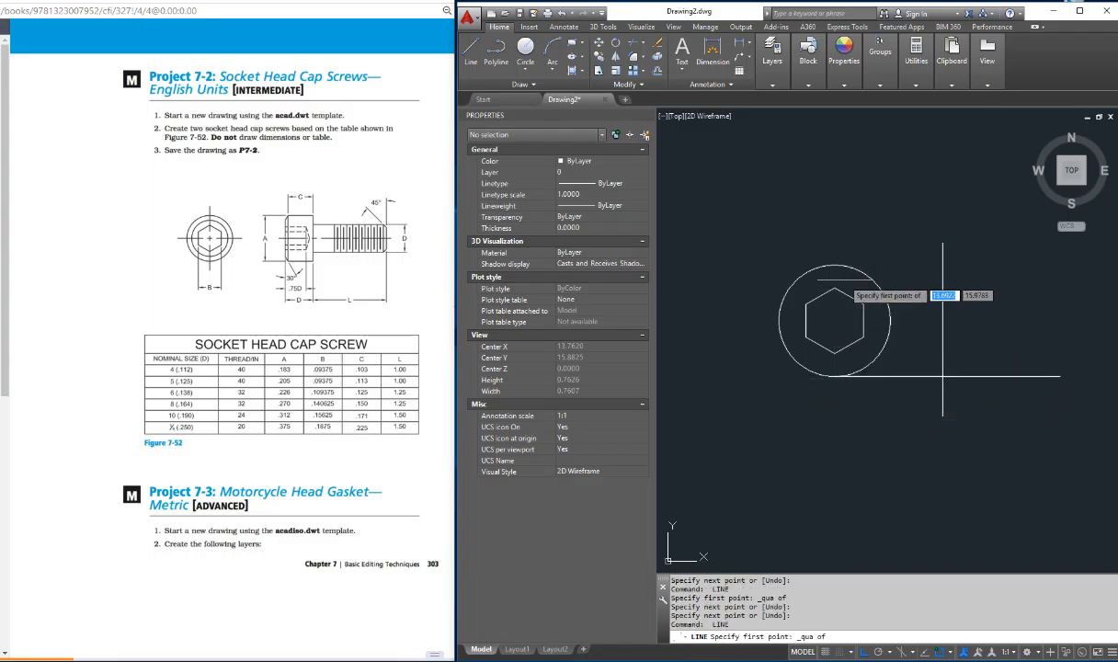
left_click(835, 267)
left_click(1082, 267)
key("Escape")
key("Escape")
key("Escape")
key("Escape")
key("Escape")
key("Escape")
key("Escape")
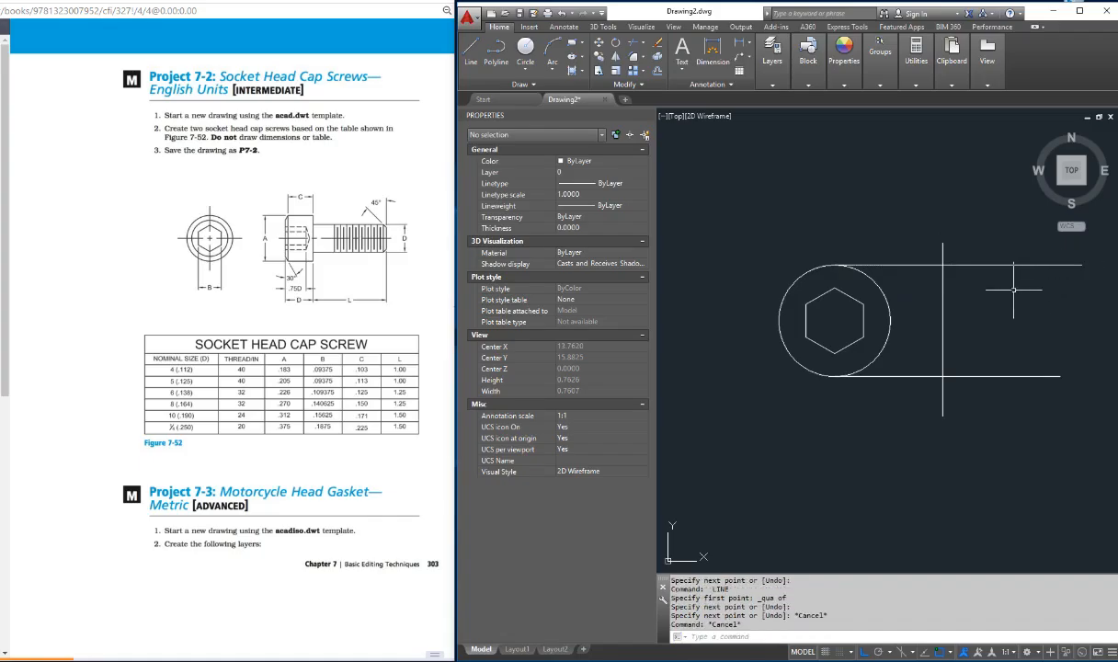
- Trim the vertical line's ends beyond the projection lines and the horizontal segments between the circle and the vertical line
type("tr")
key("Return")
key("Return")
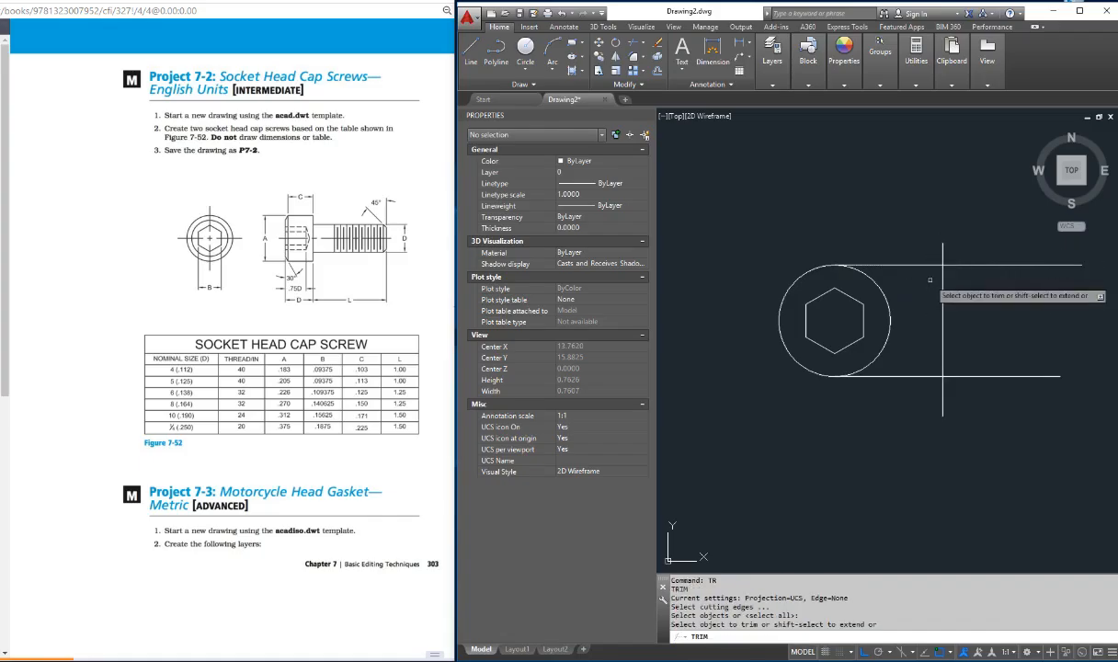
left_click(949, 246)
left_click(929, 260)
left_click(927, 264)
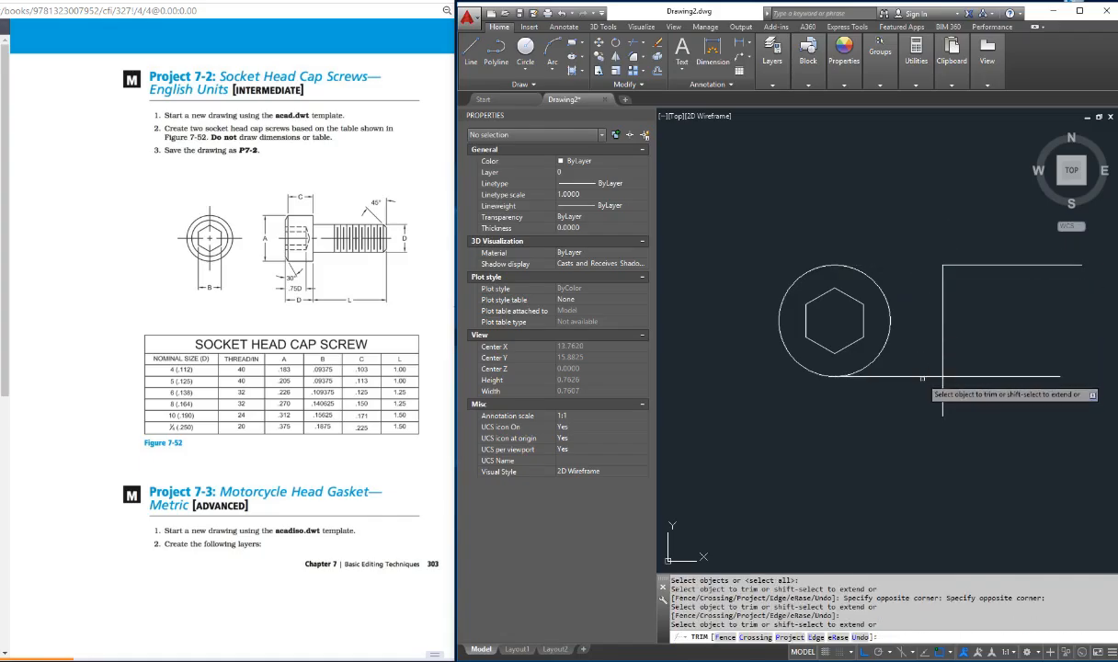
left_click(924, 376)
left_click(944, 390)
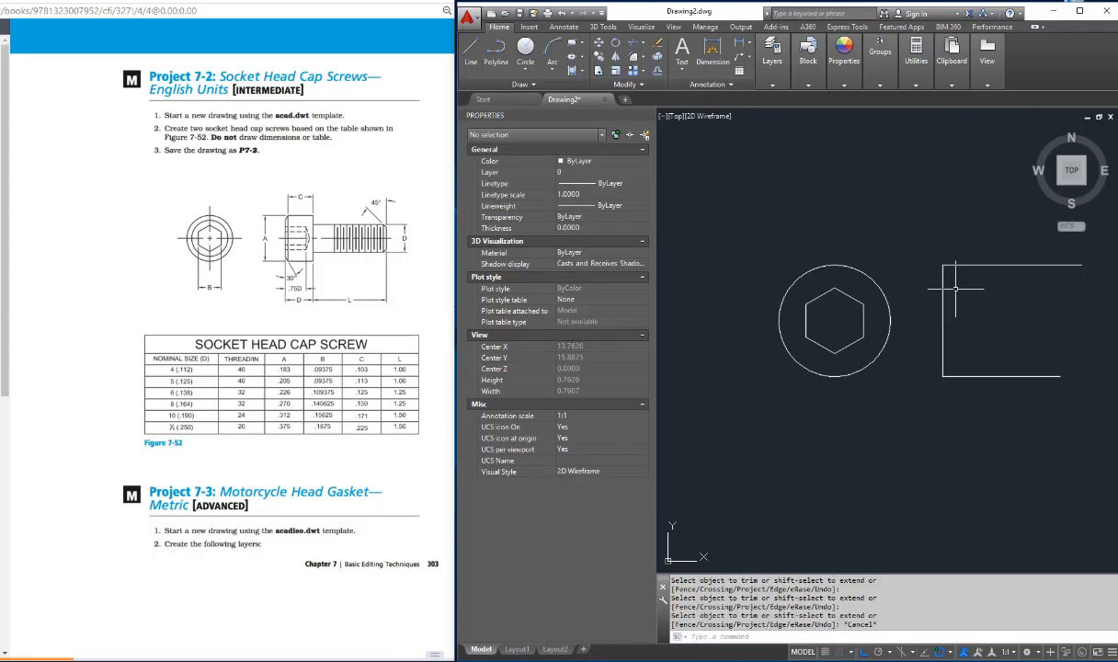
key("Escape")
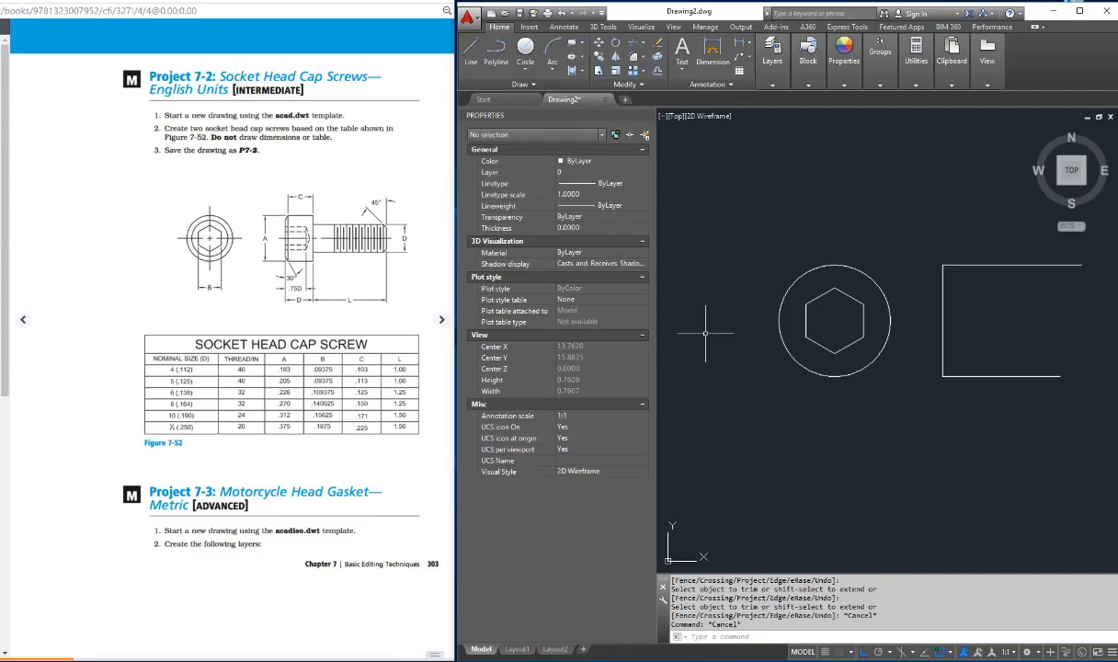
- Offset the vertical line of the side view .103 to the right to form the back of the head
key("Escape")
key("Escape")
key("Escape")
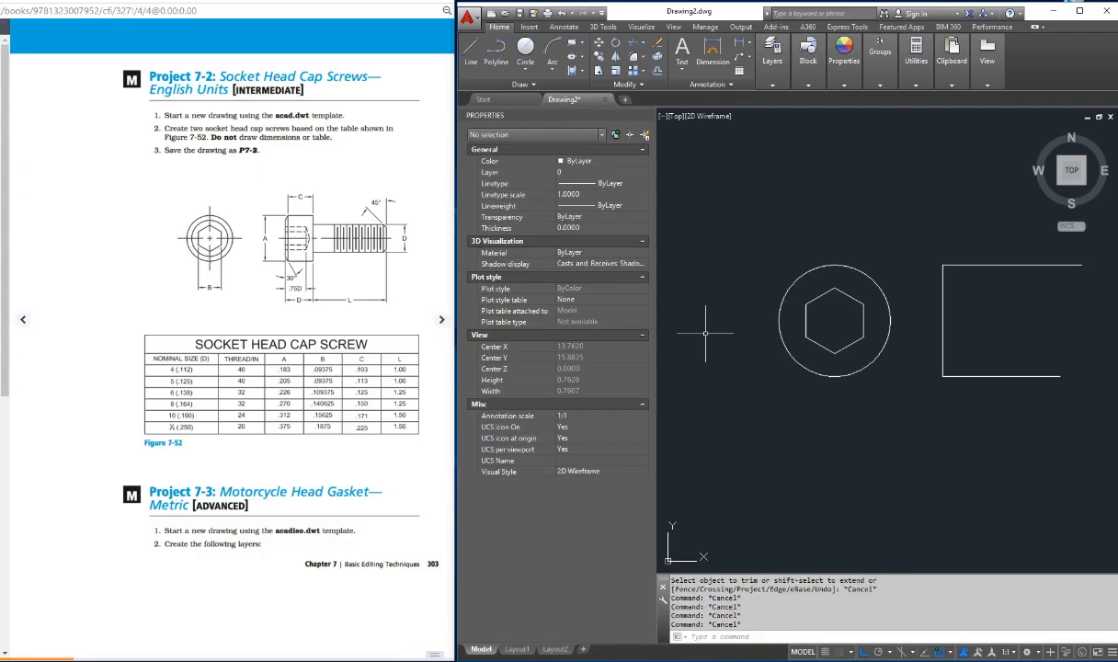
type("o")
key("Return")
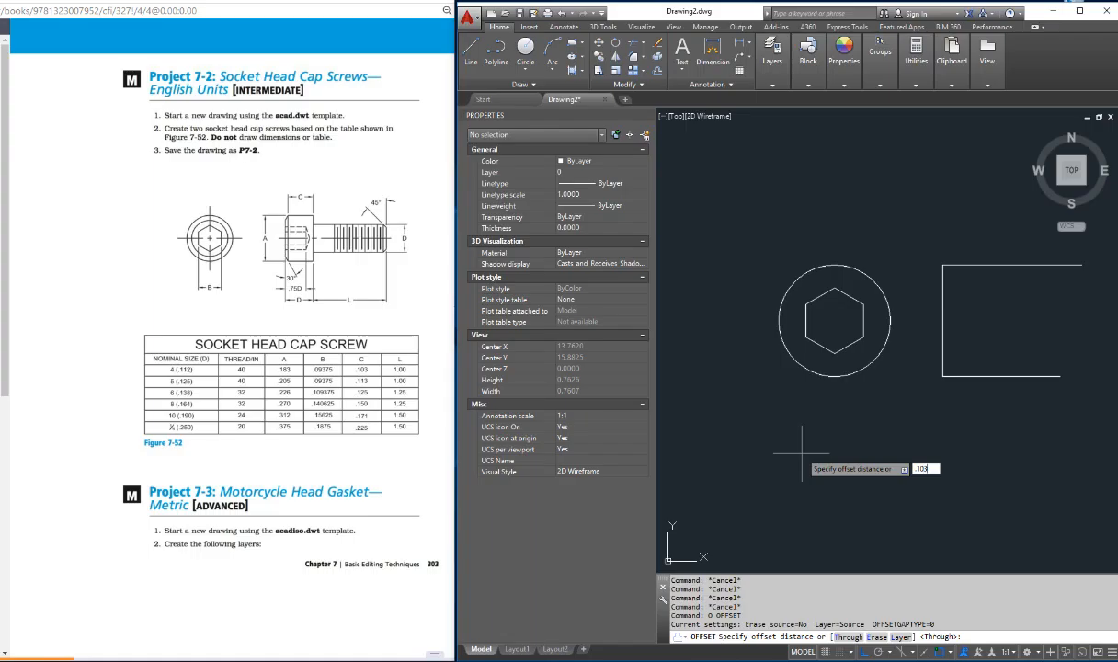
key("Return")
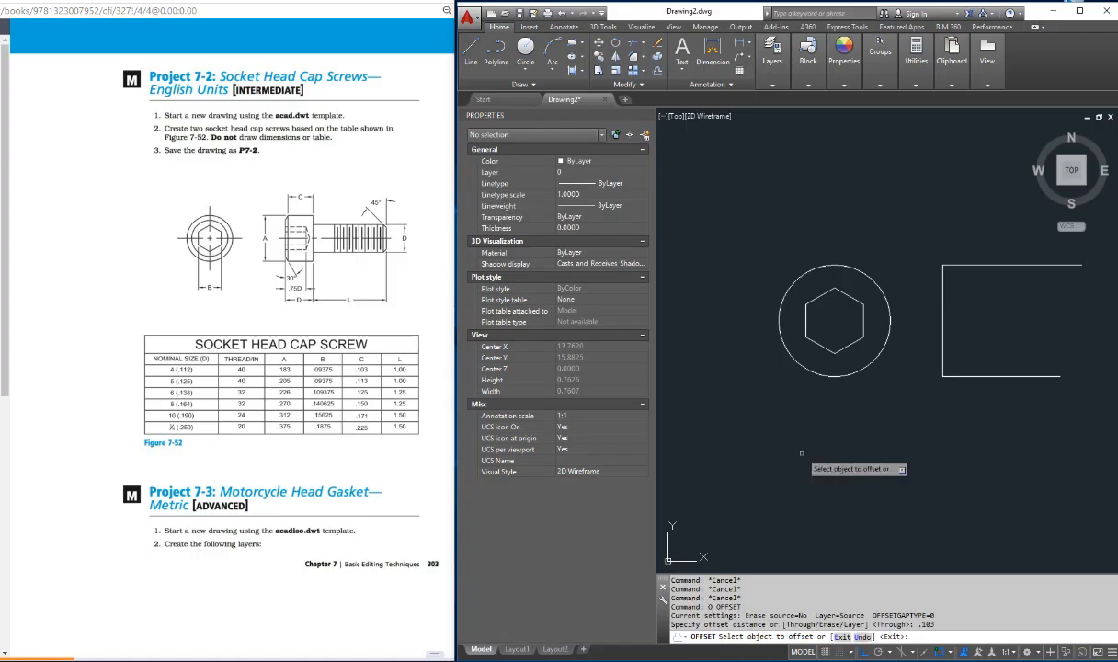
left_click(942, 327)
left_click(975, 323)
key("Escape")
key("Escape")
key("Escape")
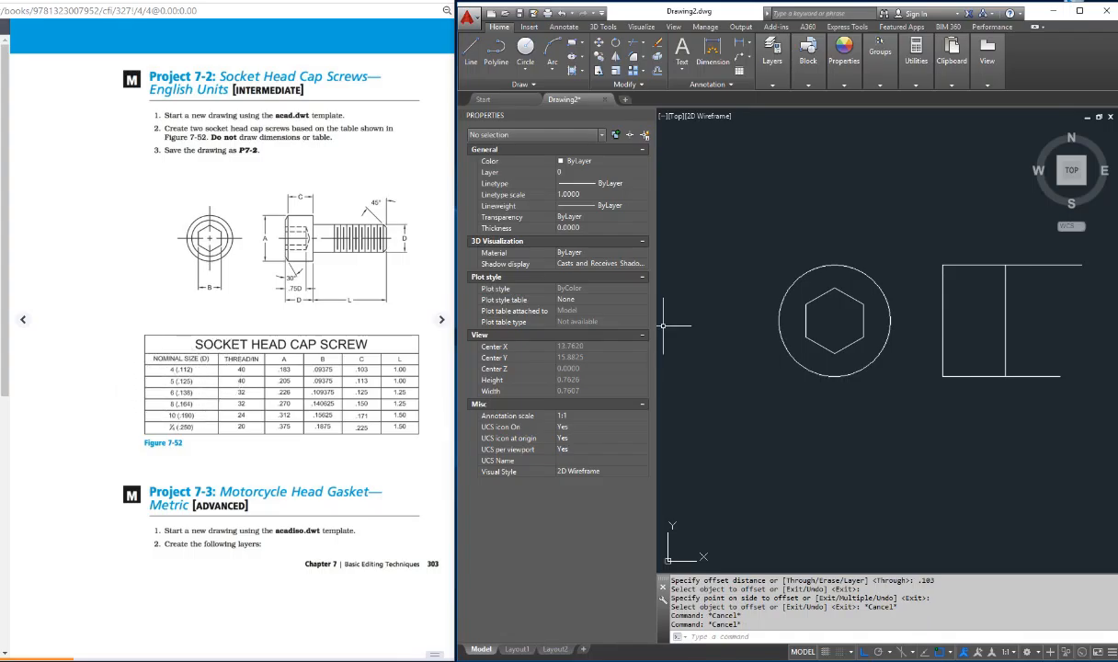
- Offset the right vertical edge of the side view's head .112 to the left
key("Escape")
type("O")
key("Return")
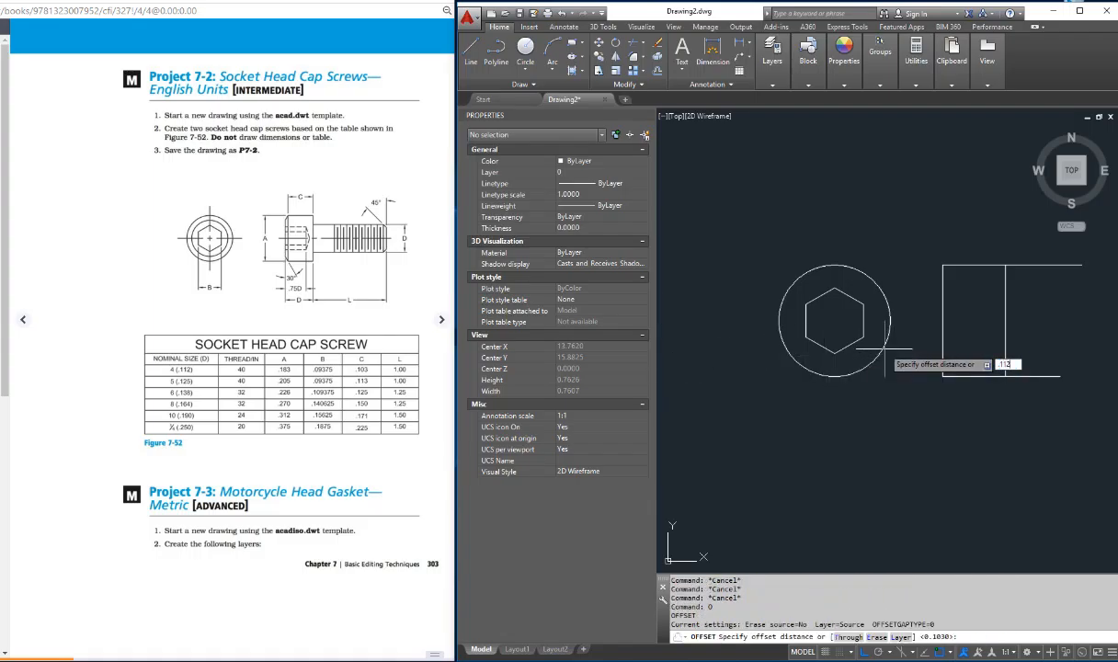
type(".112")
key("Return")
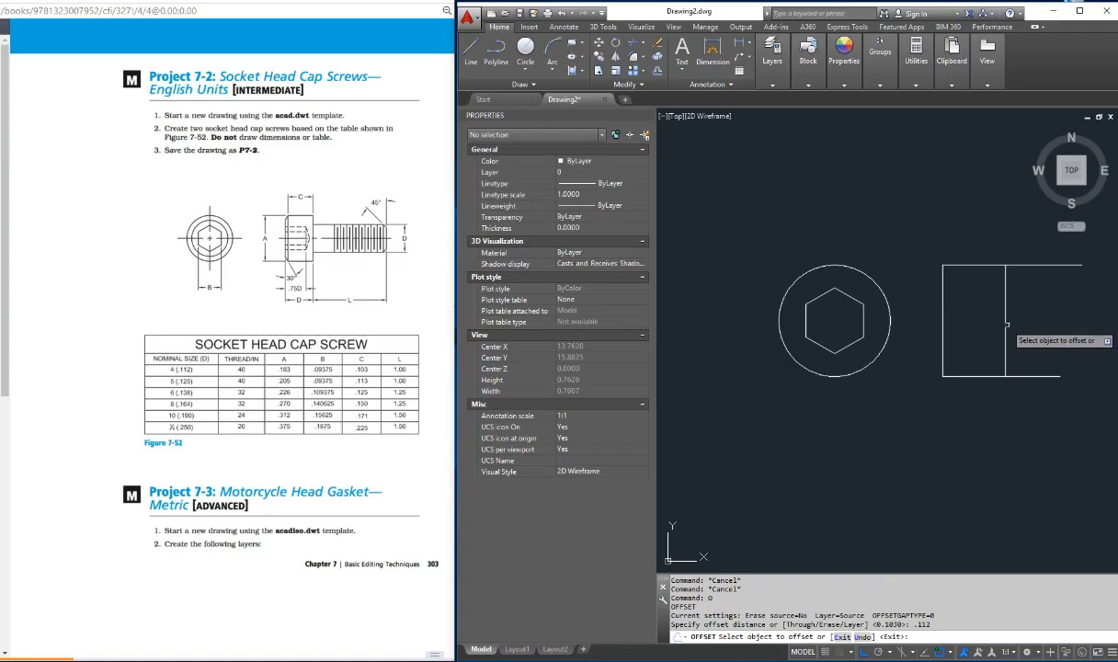
left_click(943, 324)
left_click(929, 324)
key("Escape")
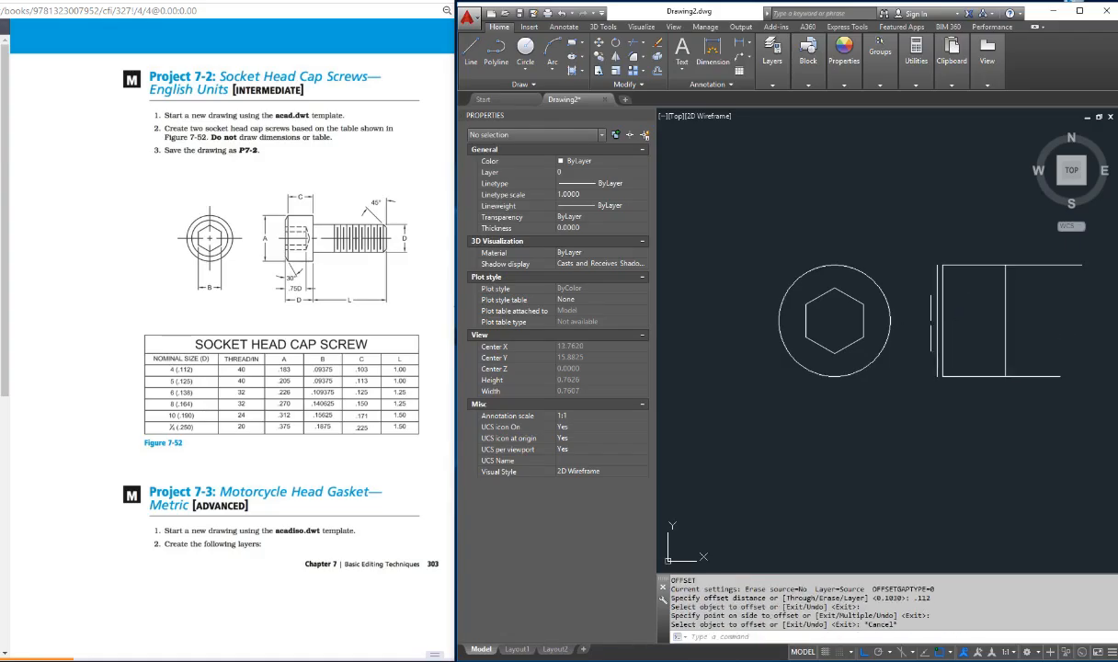
key("Escape")
key("Escape")
key("Escape")
- Trim the top and bottom horizontal lines where they extend right of the head's right vertical edge
type("tr")
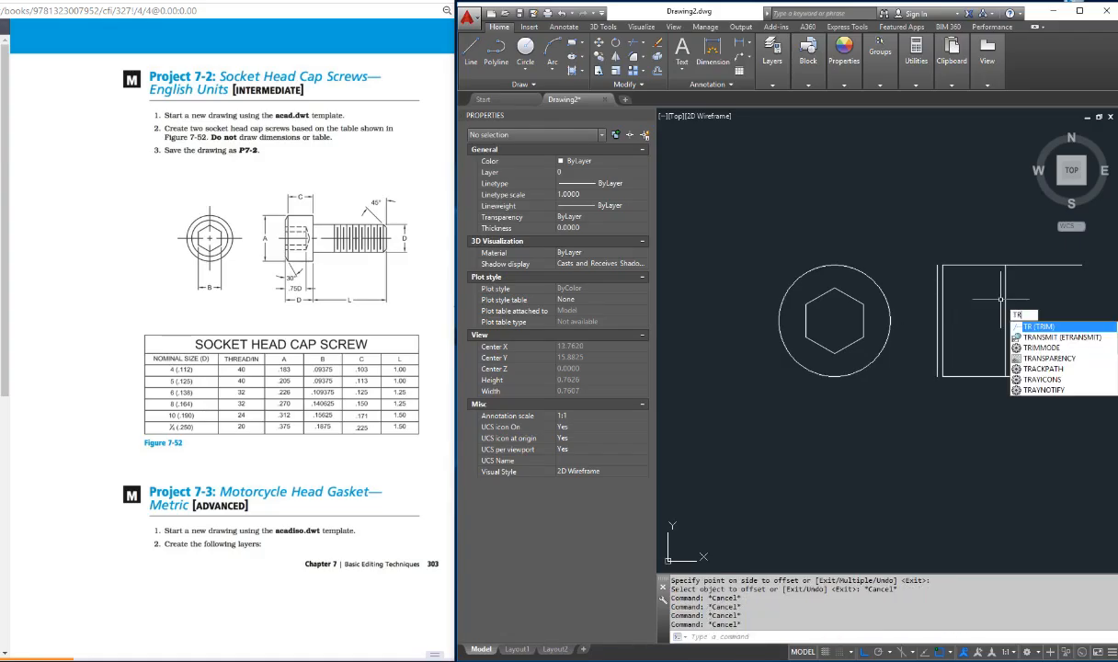
key("Return")
key("Return")
left_click(1044, 265)
left_click(1034, 377)
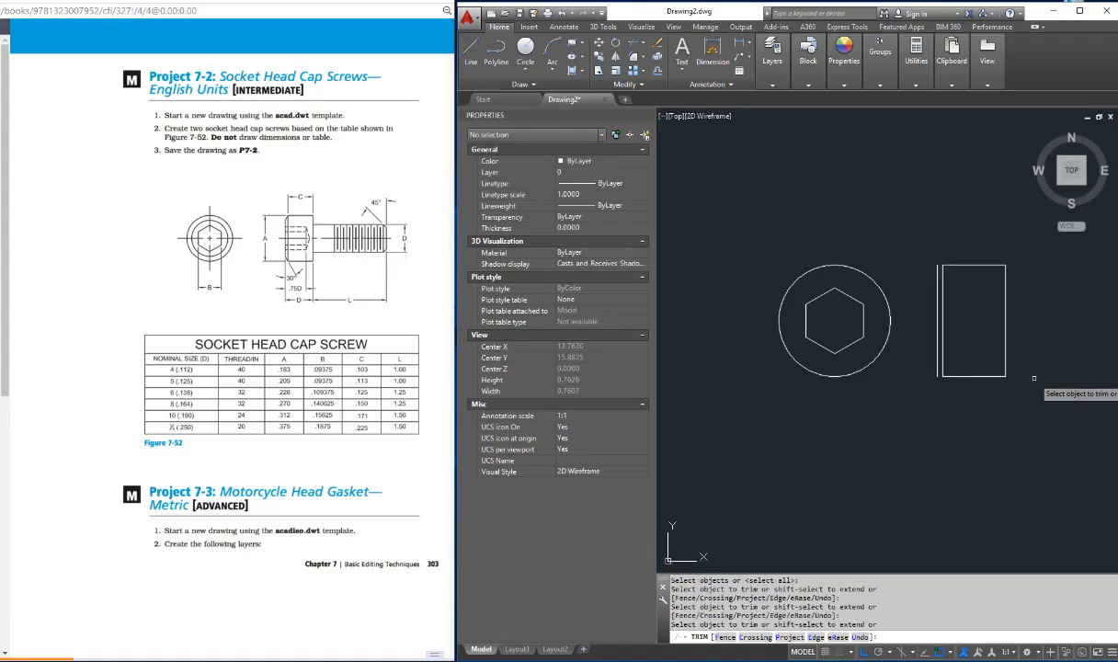
key("Escape")
key("Escape")
key("Escape")
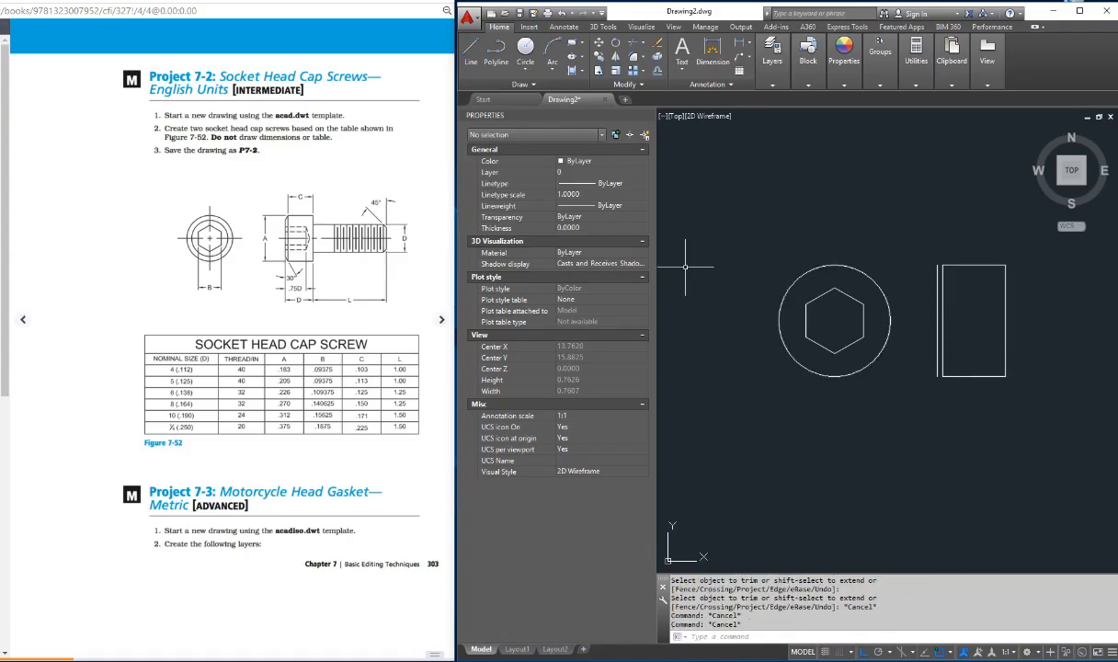
- Draw a .2 long line at 240° from the upper end of the head's inner vertical line, with Ortho off
scroll(940, 320, "up", 4)
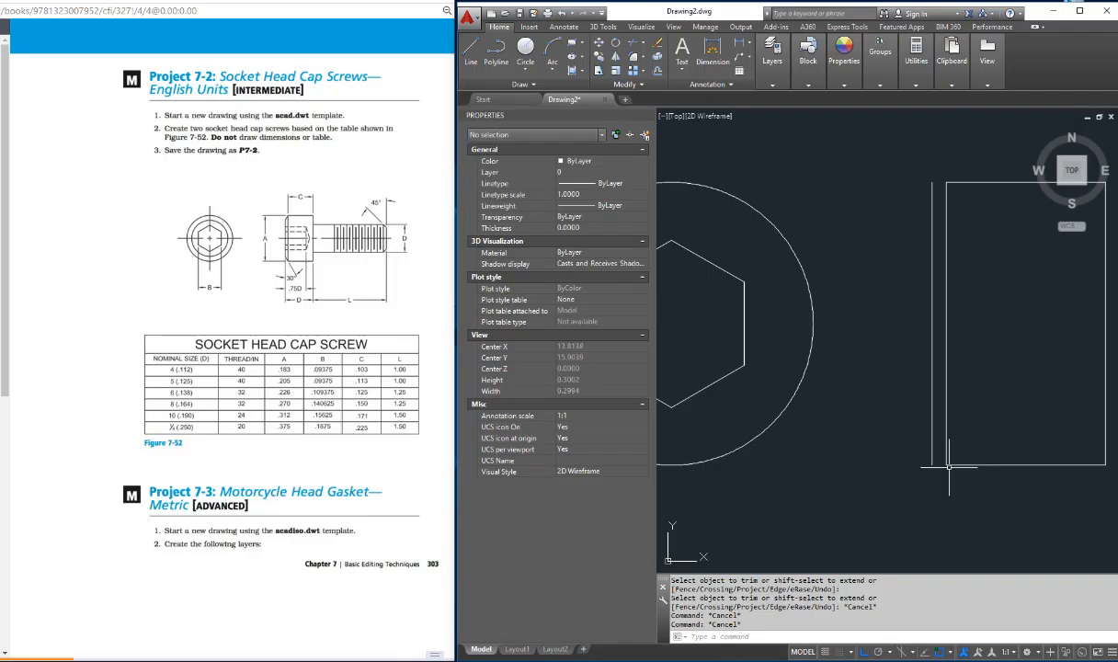
key("Escape")
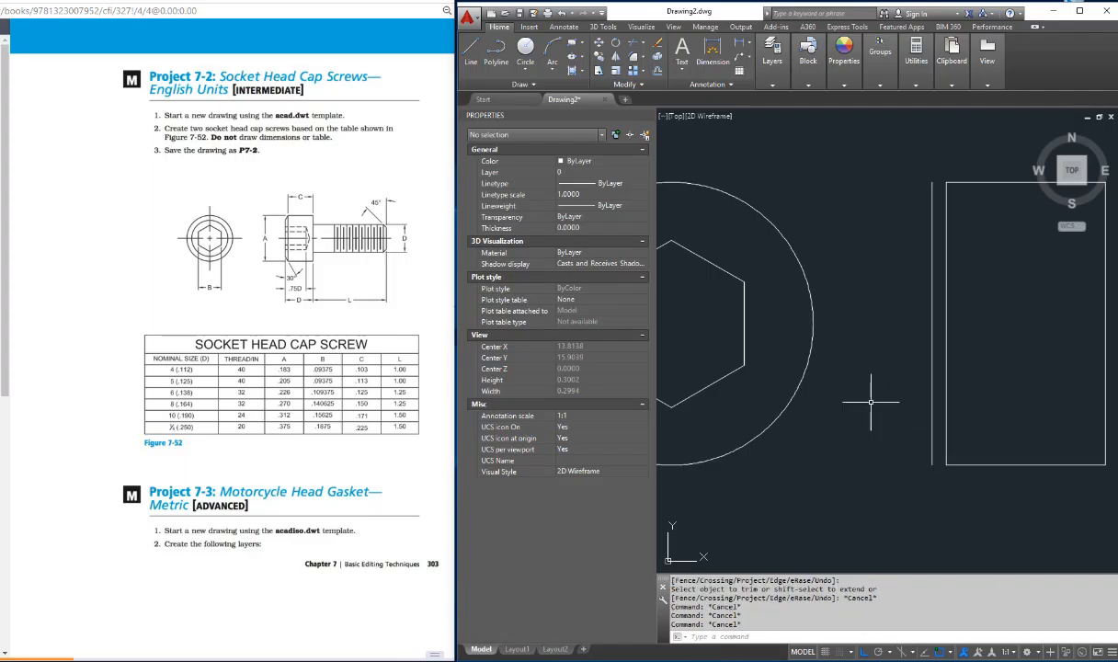
type("l")
key("Return")
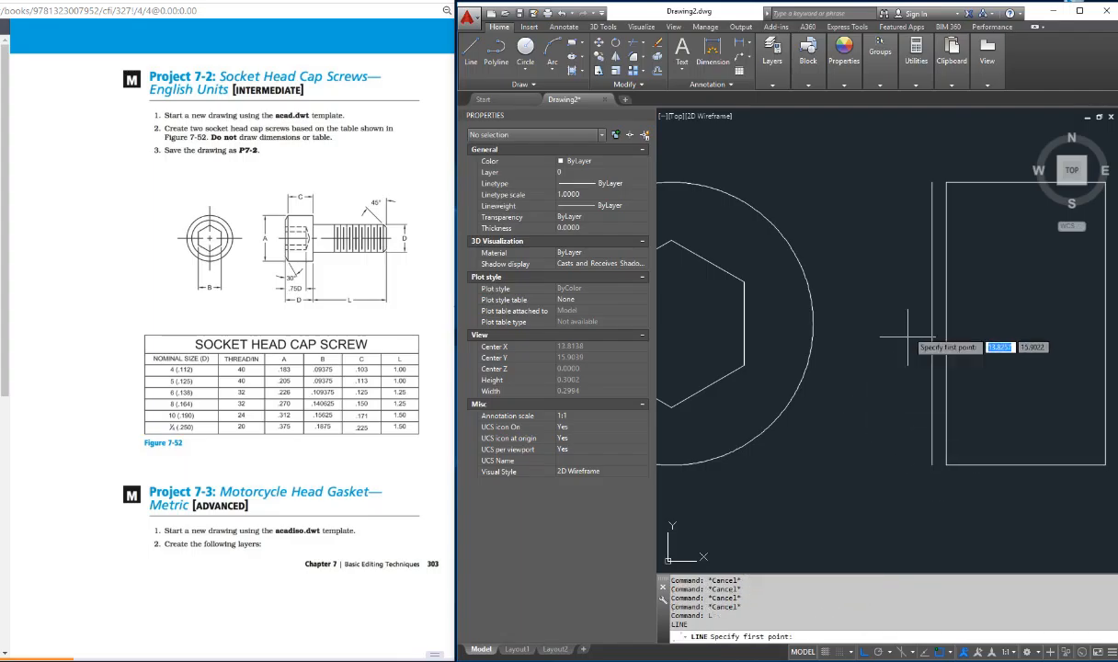
left_click(944, 184)
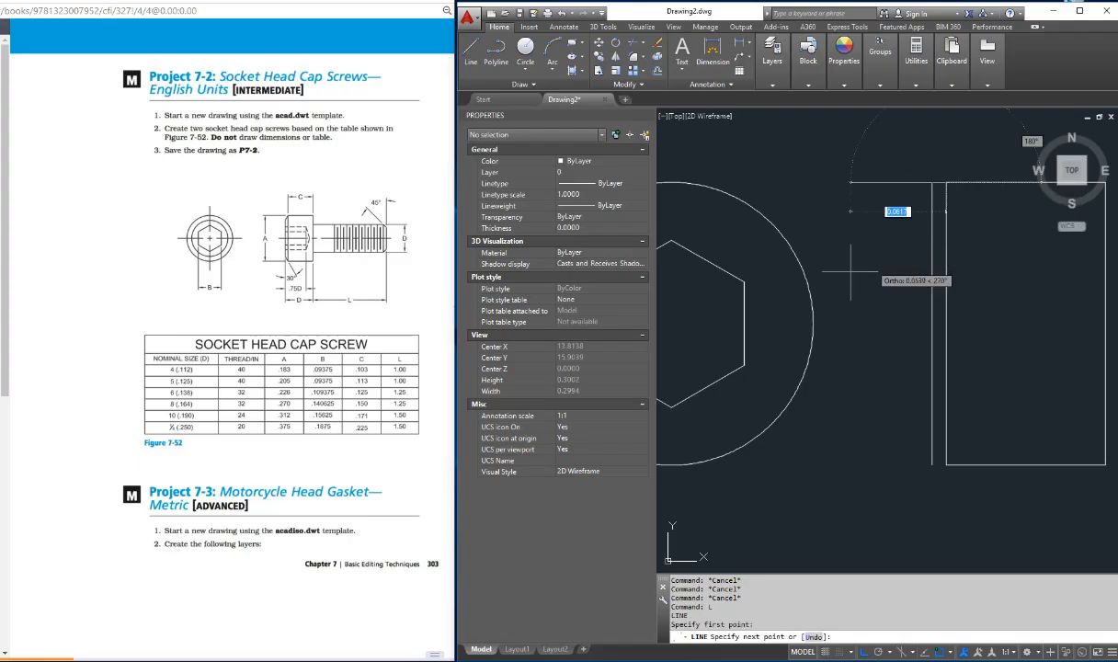
key("F8")
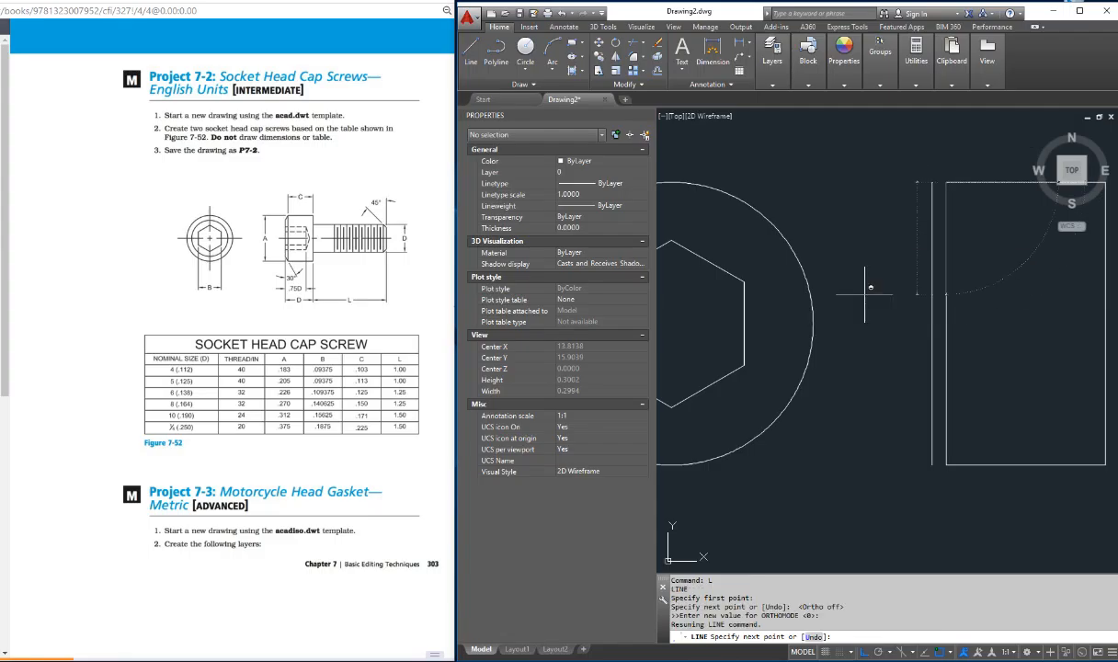
type("@")
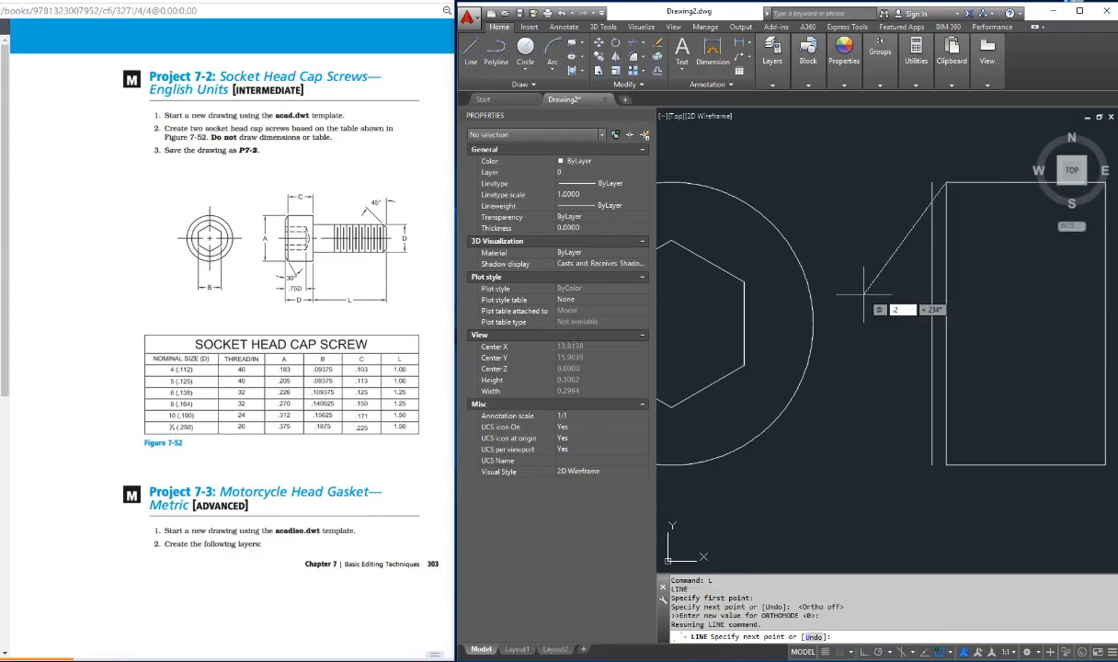
key("Tab")
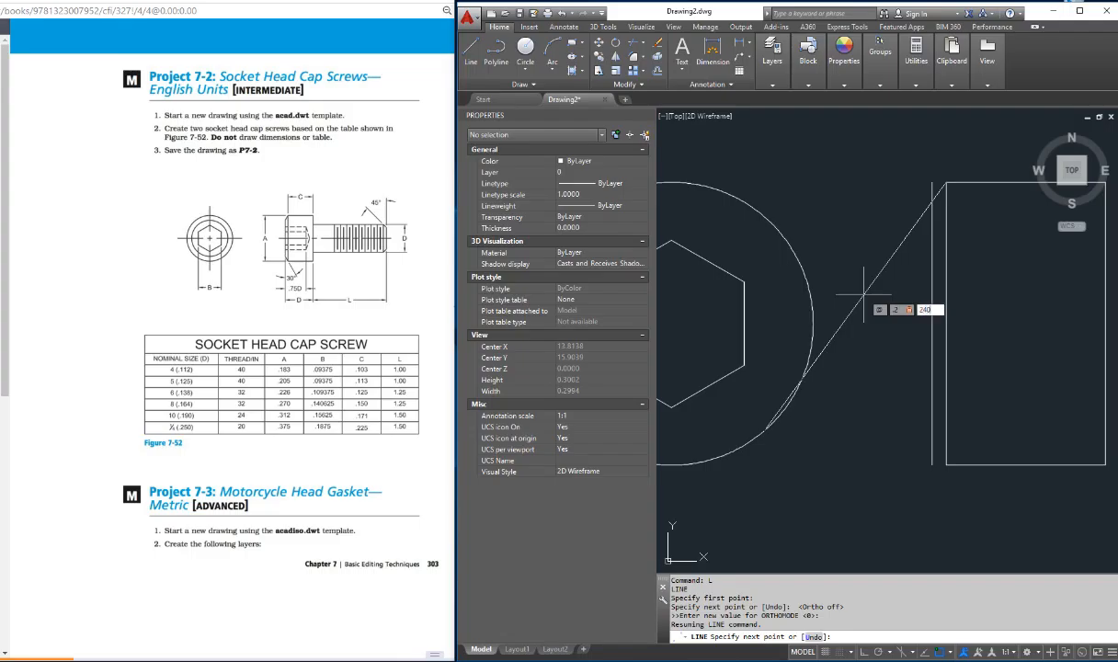
key("Return")
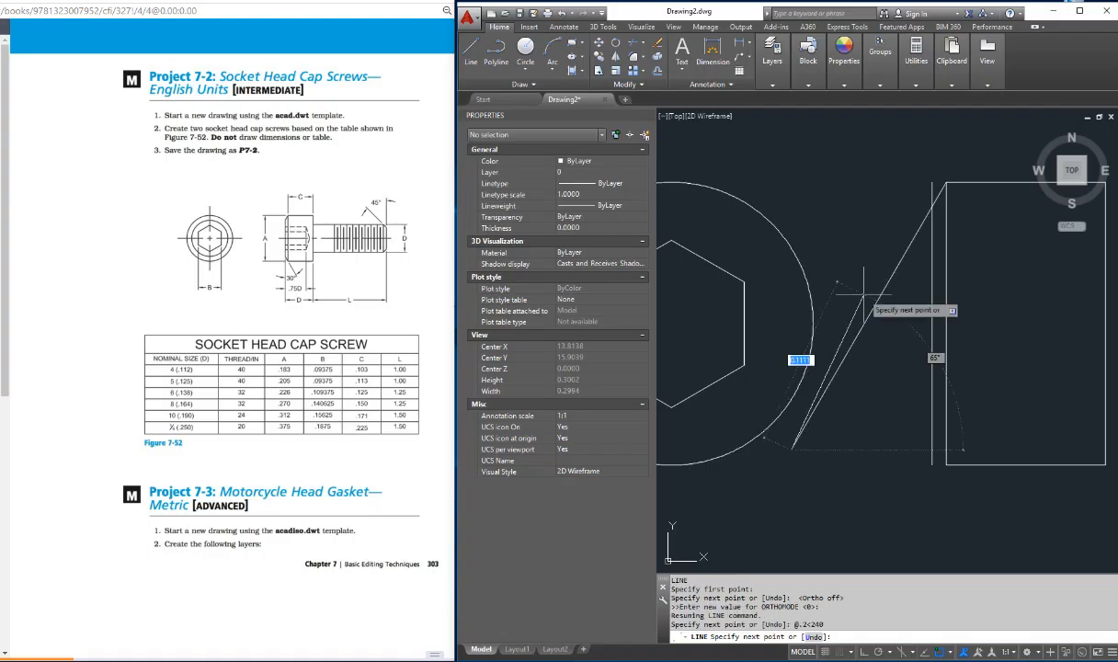
key("Escape")
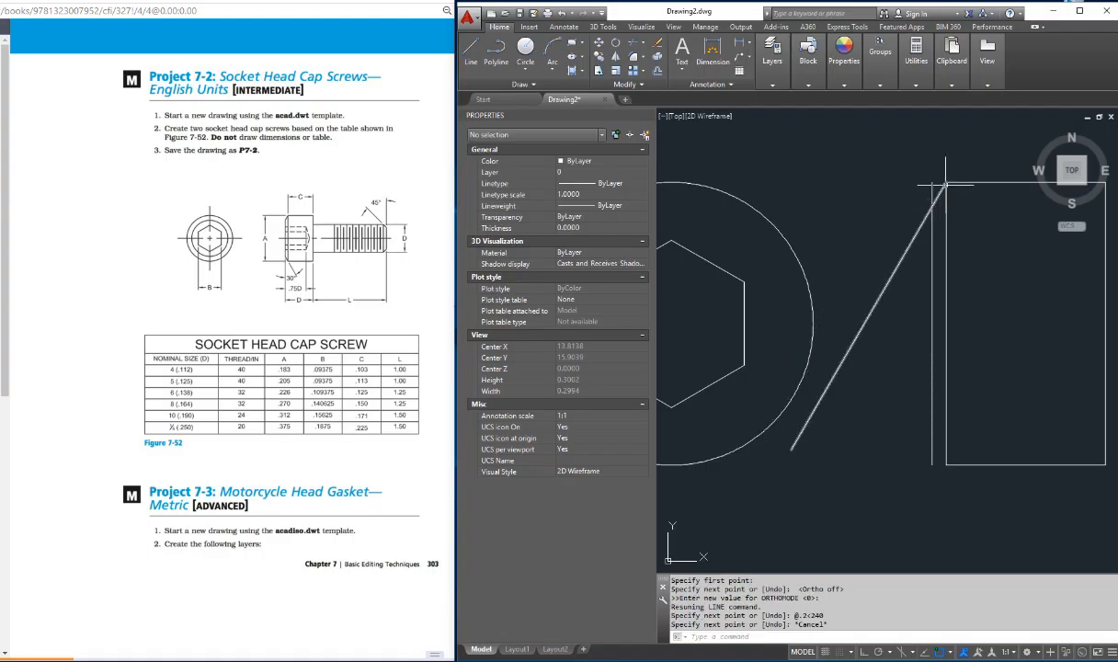
key("Escape")
key("Escape")
- Draw a .2 long line at 120° from the lower end of the head's inner vertical line
type("L")
key("Return")
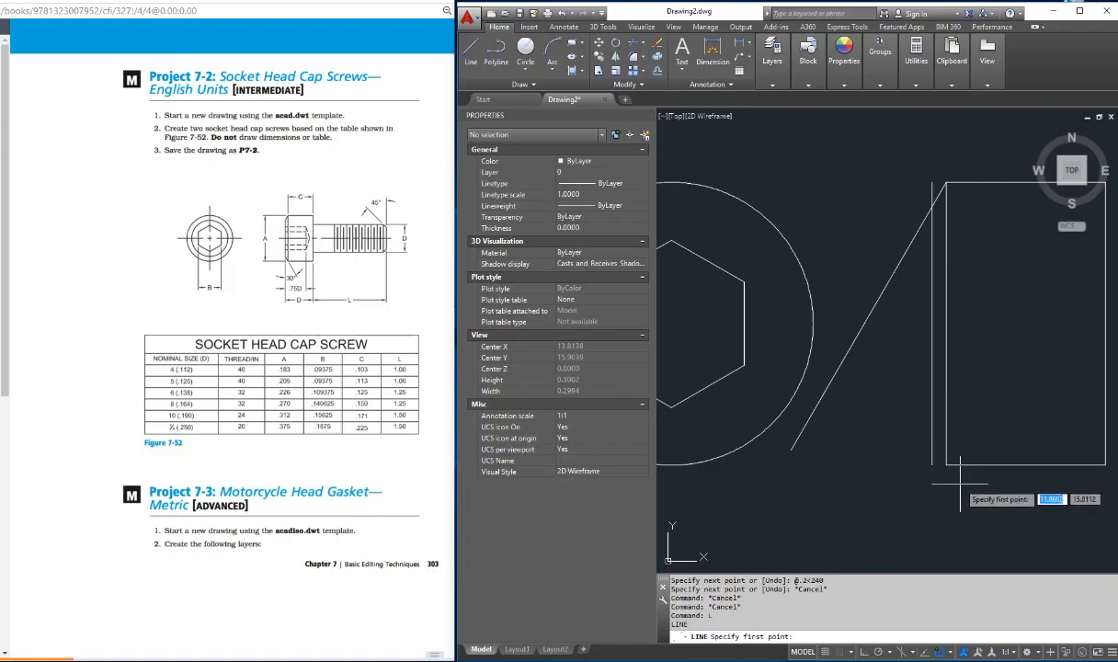
left_click(947, 465)
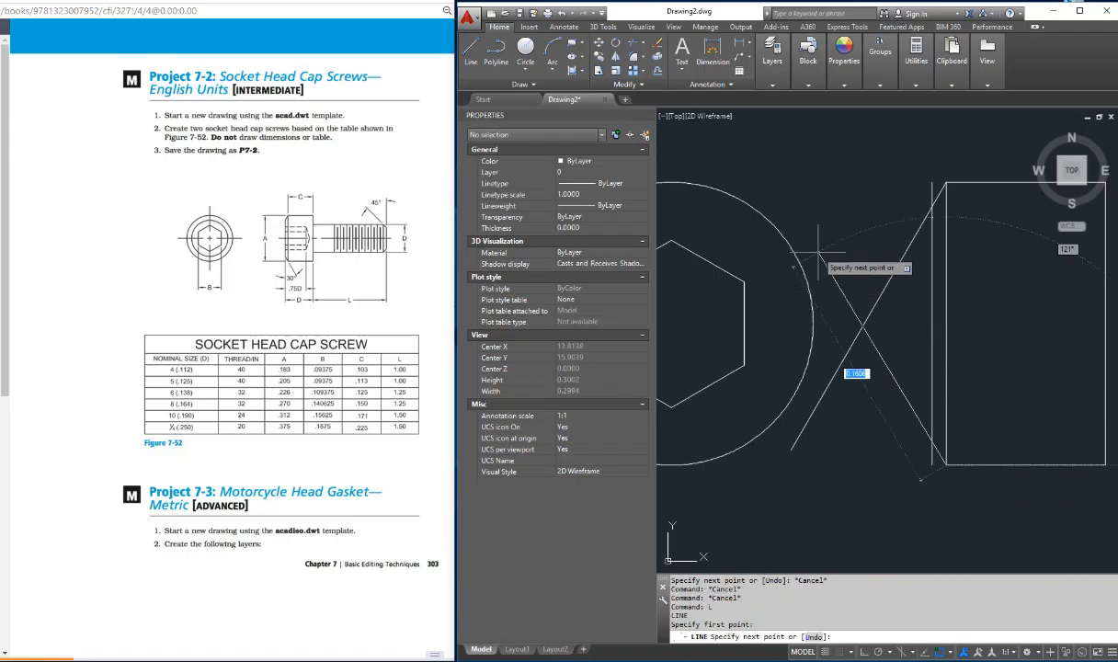
key("F8")
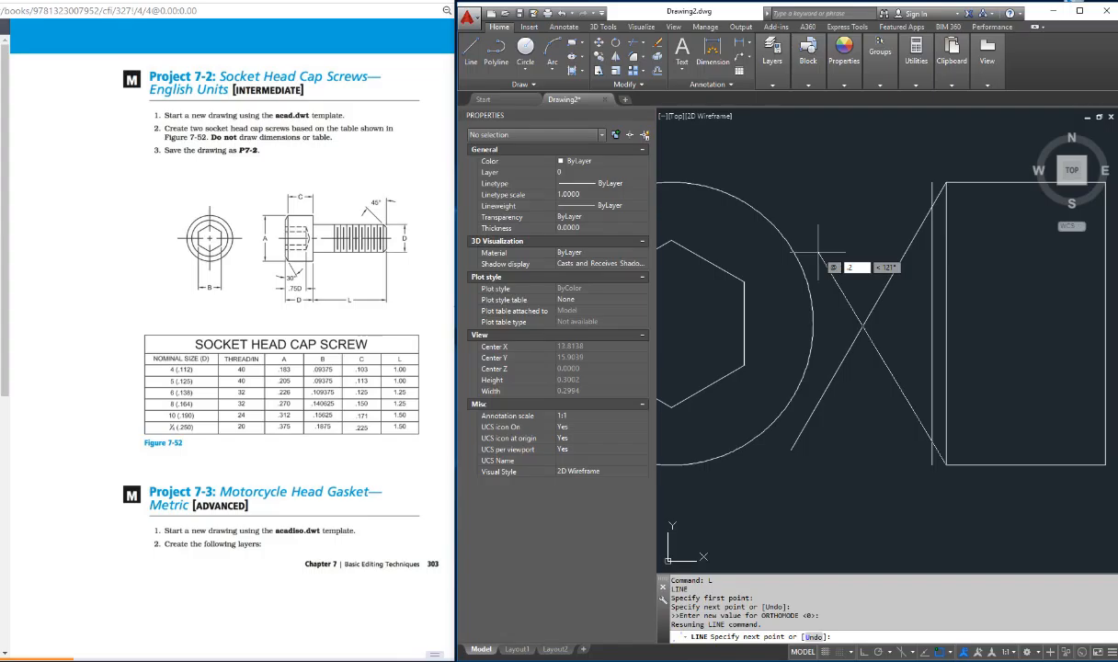
type("2")
key("Tab")
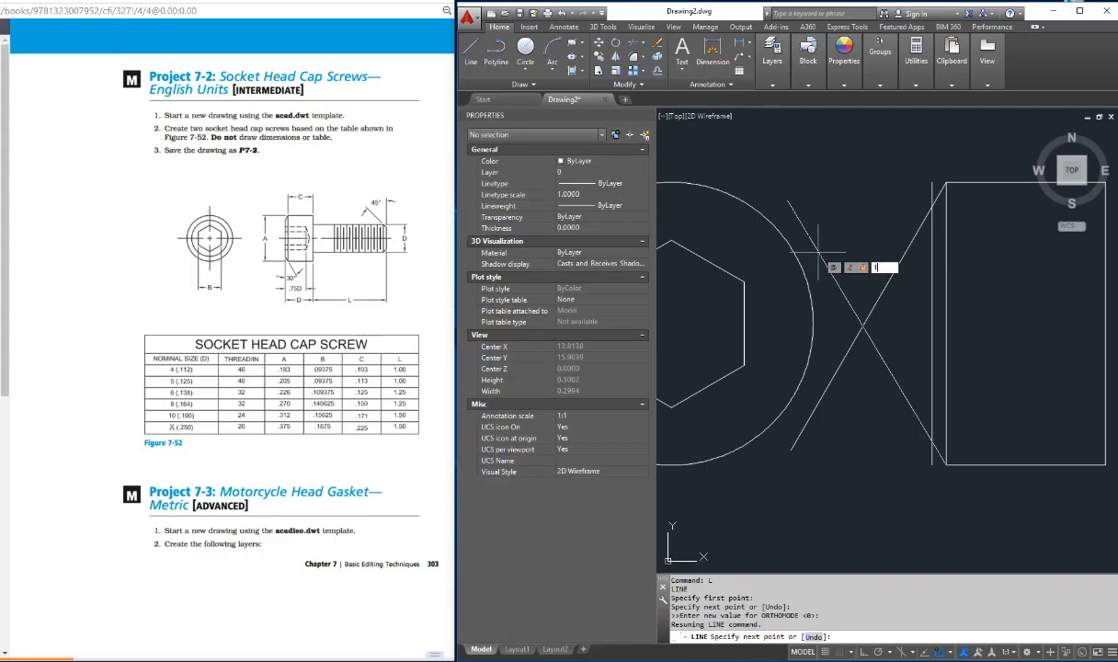
type("120")
key("Return")
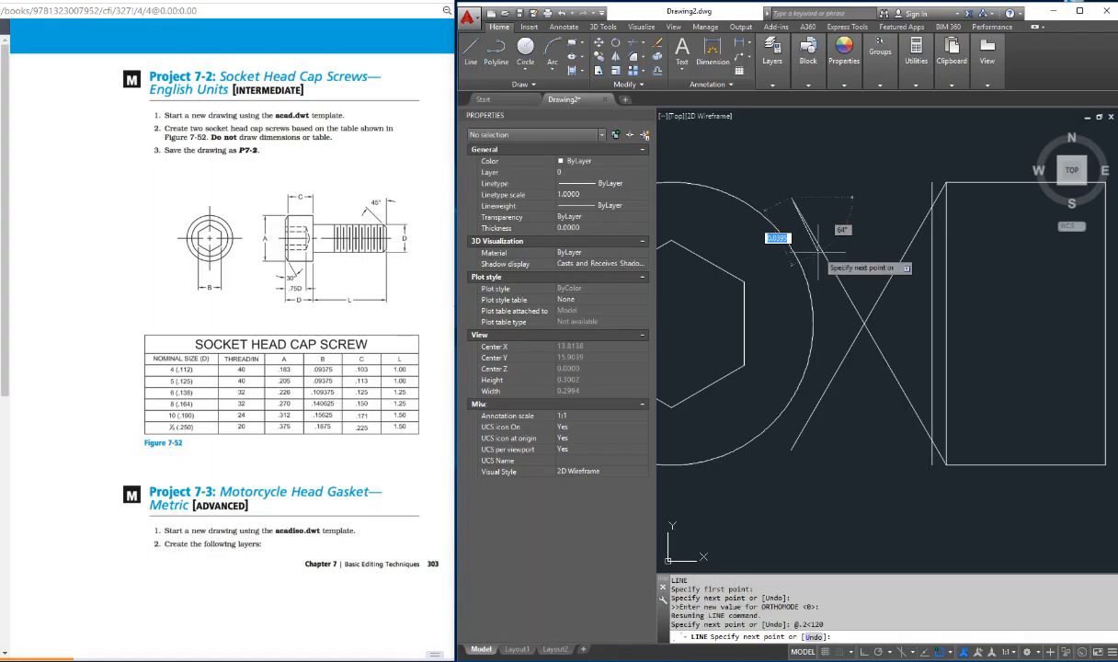
key("Escape")
key("Escape")
key("Escape")
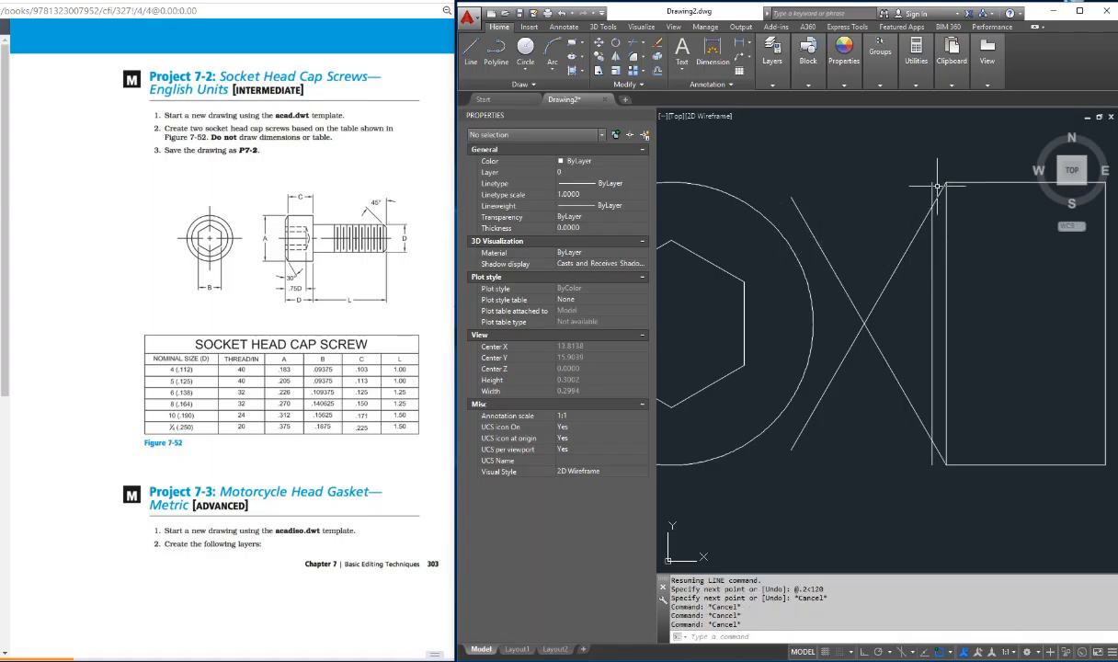
- Trim both angled lines where they extend beyond the head's outermost left vertical line
key("Escape")
key("Escape")
type("trim")
key("Return")
key("Return")
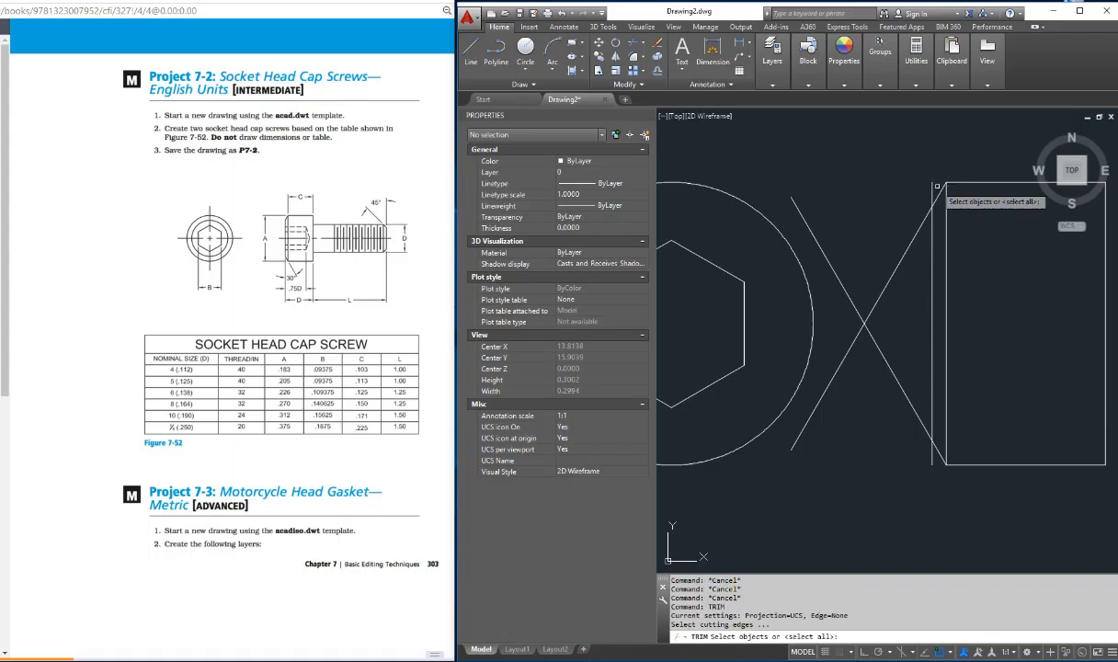
left_click(859, 297)
left_click(846, 345)
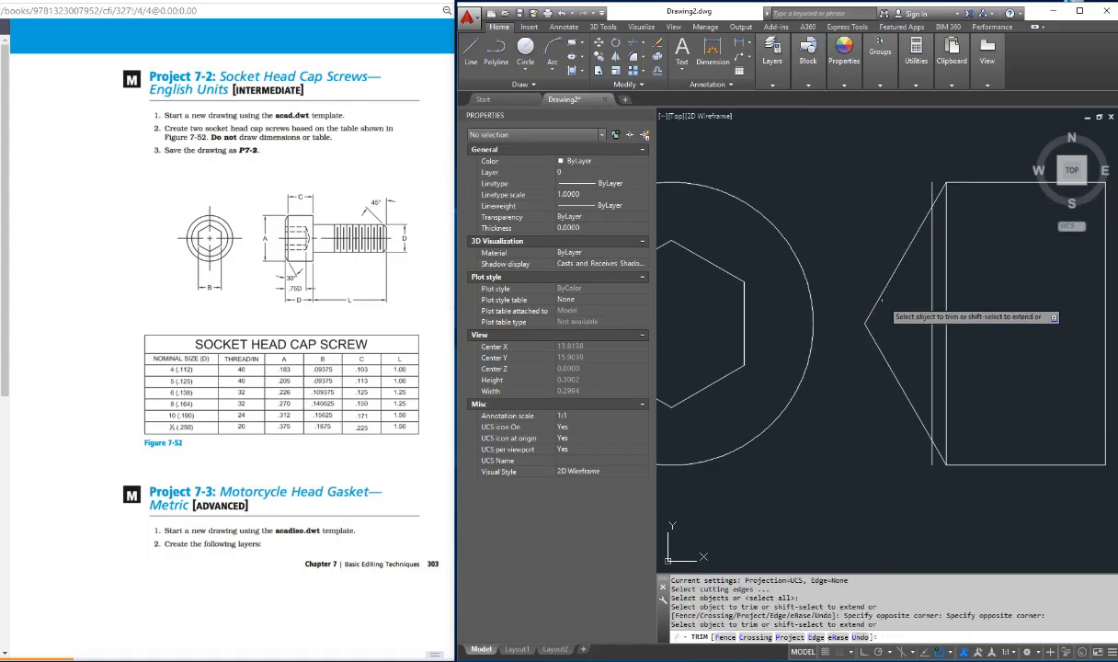
left_click(893, 291)
left_click(881, 359)
- Trim the outer left vertical line's upper and lower ends beyond the angled lines to finish the head's chamfer
left_click(933, 184)
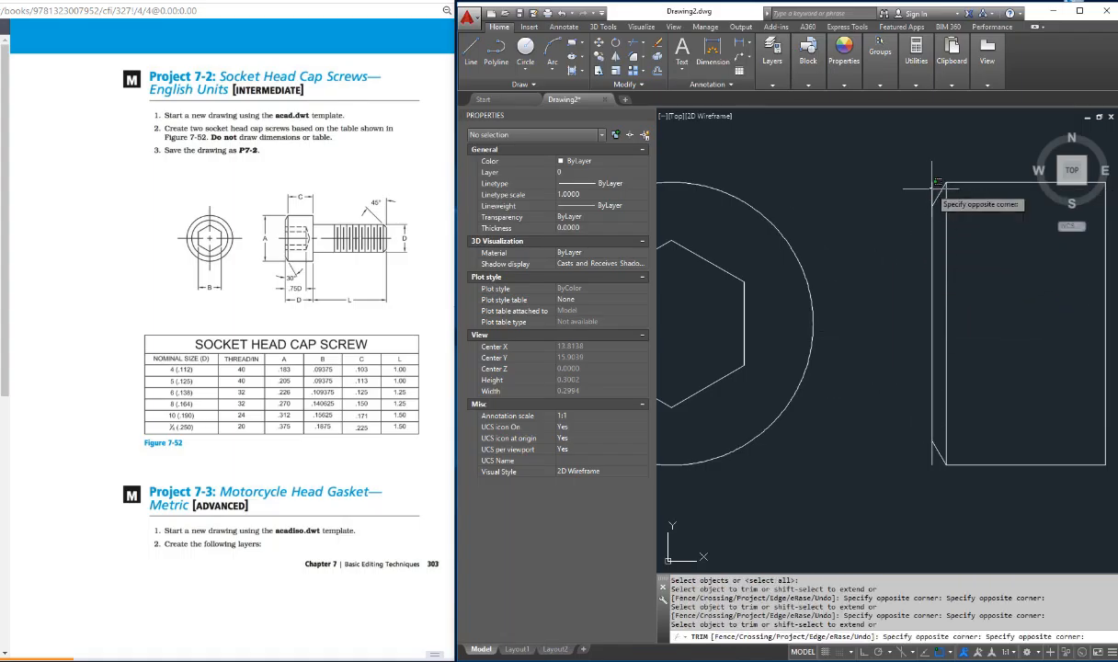
left_click(934, 187)
left_click(934, 187)
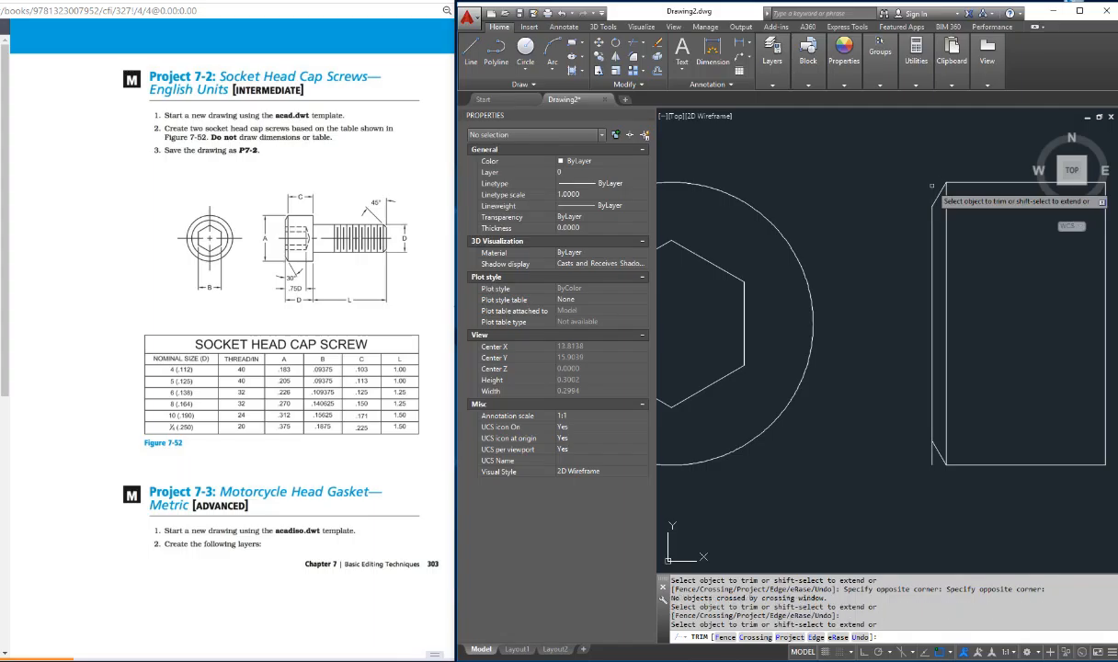
left_click(937, 447)
key("Escape")
key("Escape")
key("Escape")
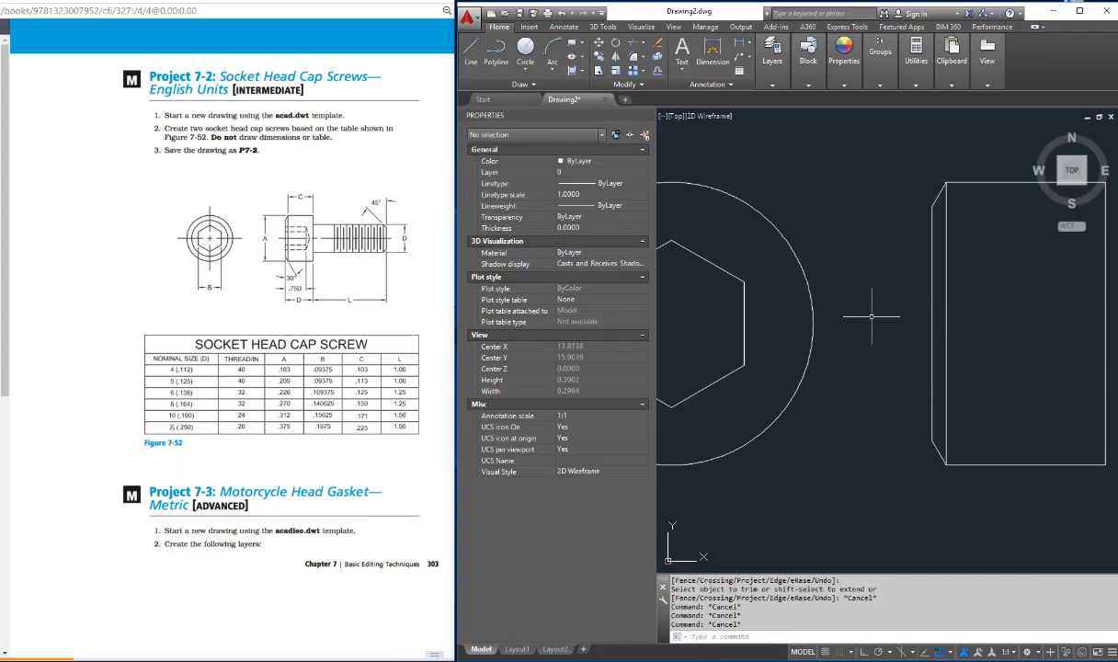
- Offset the head's right vertical edge 1 to the right to mark the end of the screw shank
scroll(872, 317, "down", 2)
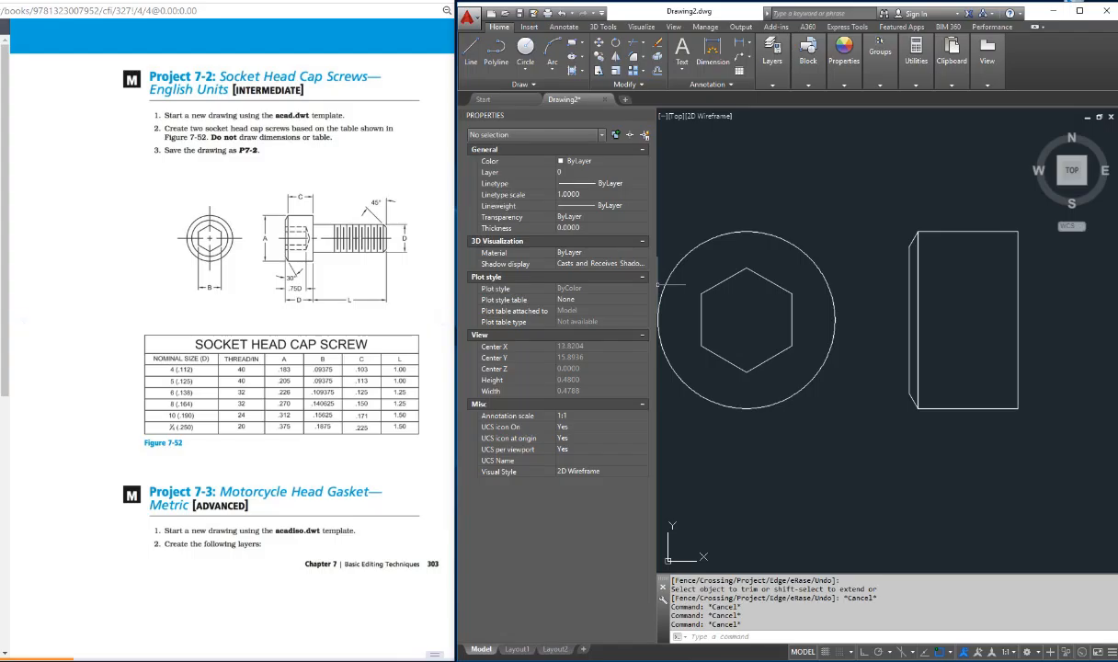
scroll(947, 307, "down", 3)
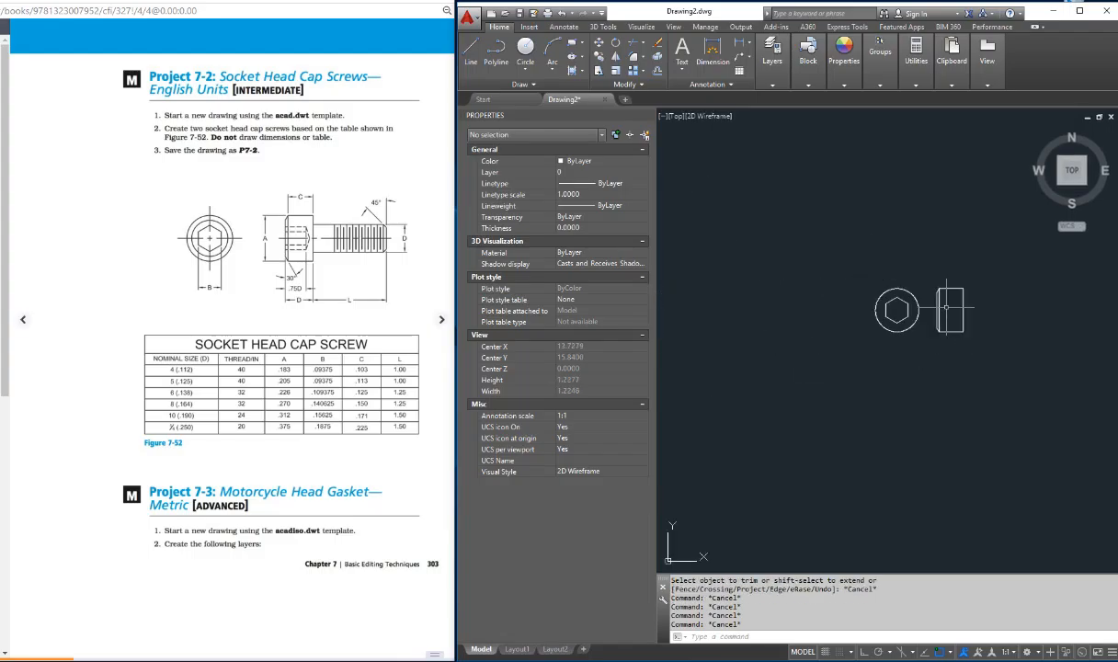
type("p")
key("Return")
left_click_drag(947, 308, 763, 315)
key("Escape")
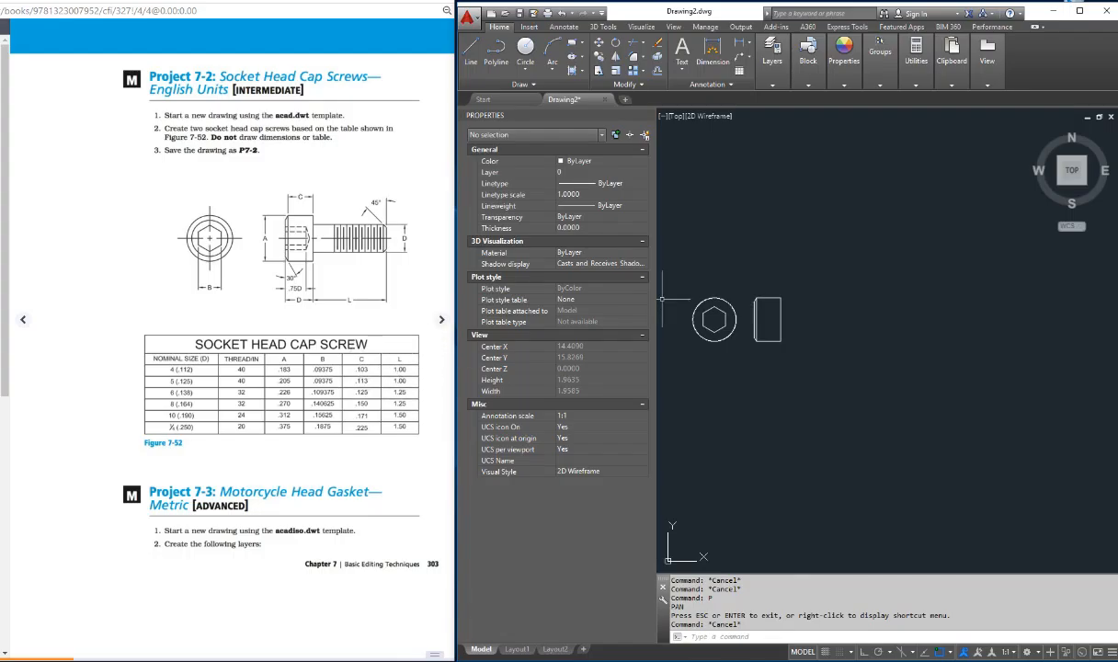
key("Escape")
key("Escape")
key("Escape")
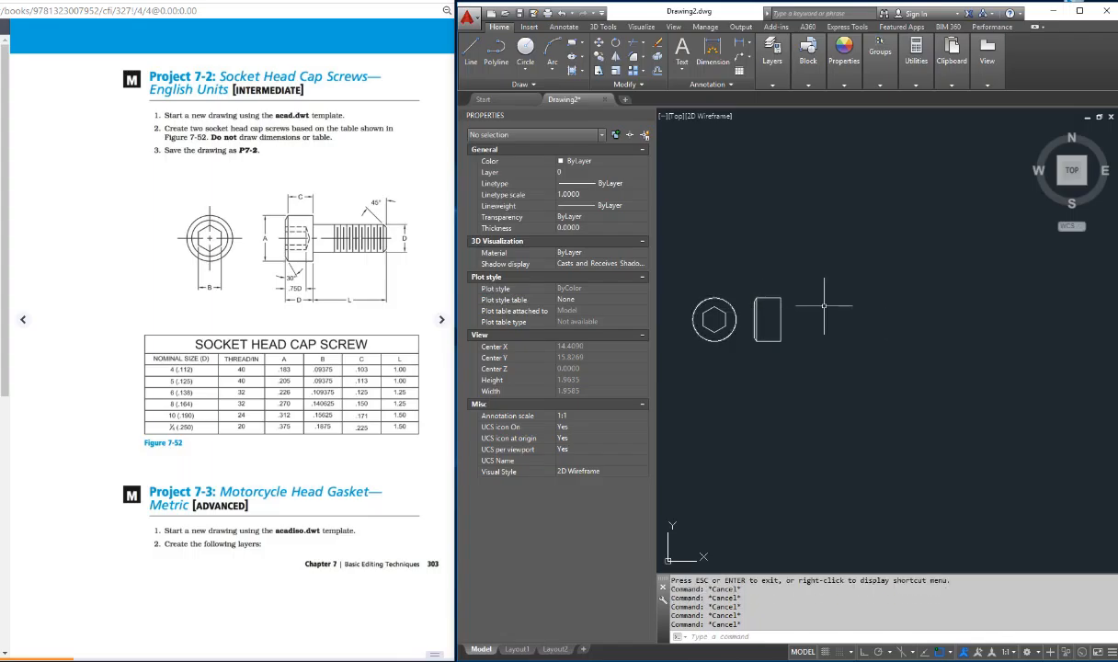
type("o")
key("Return")
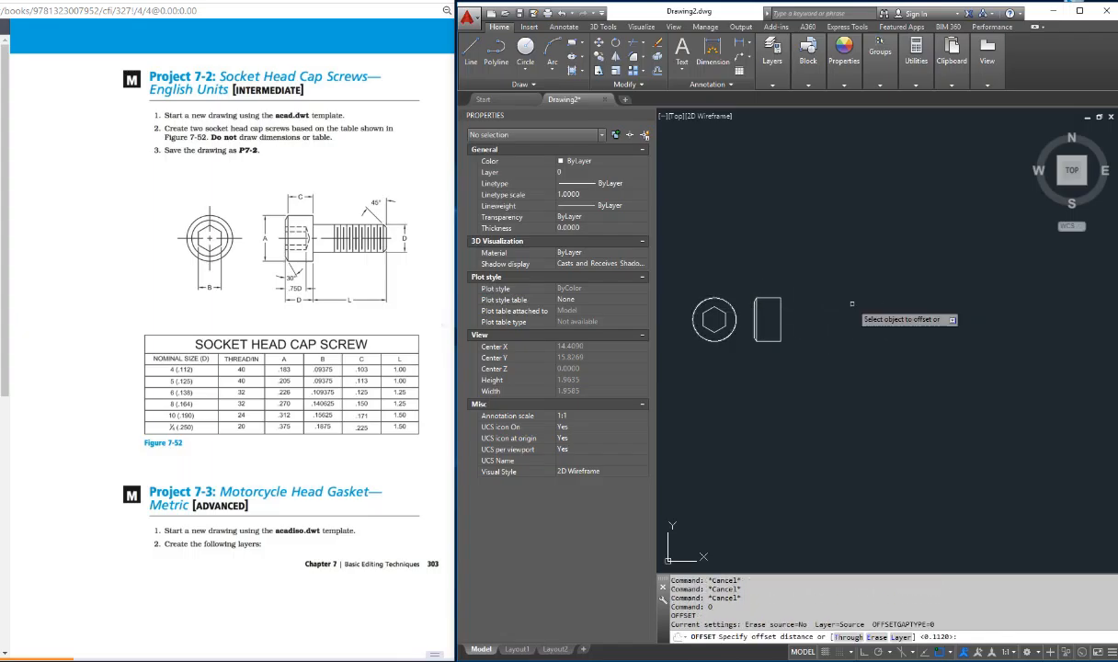
key("Return")
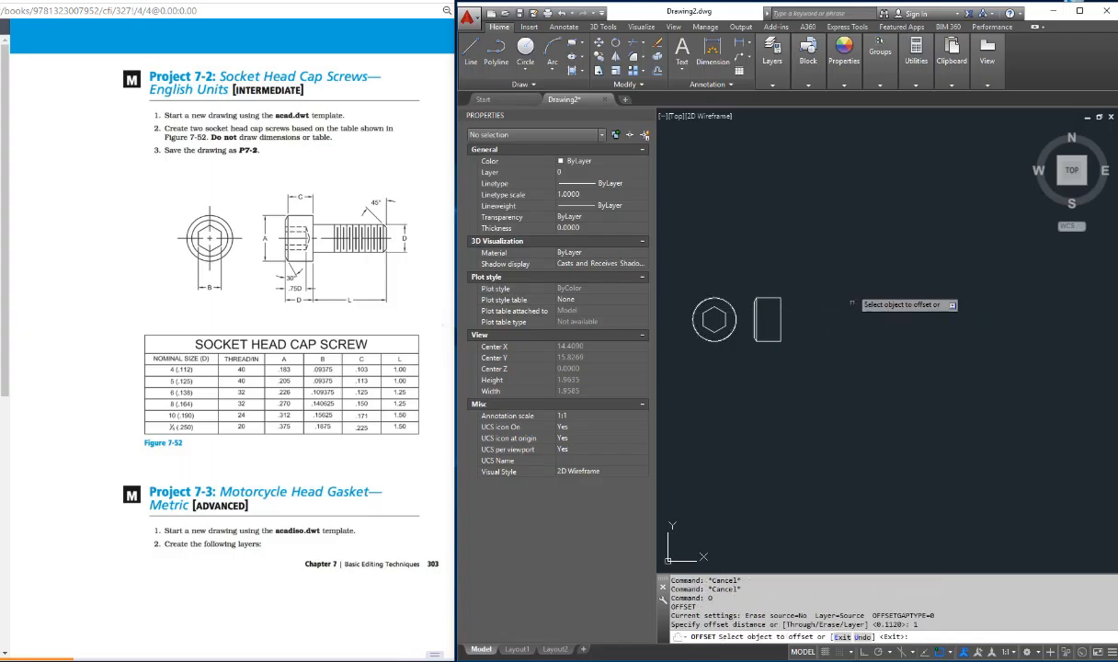
left_click(781, 319)
left_click(1027, 315)
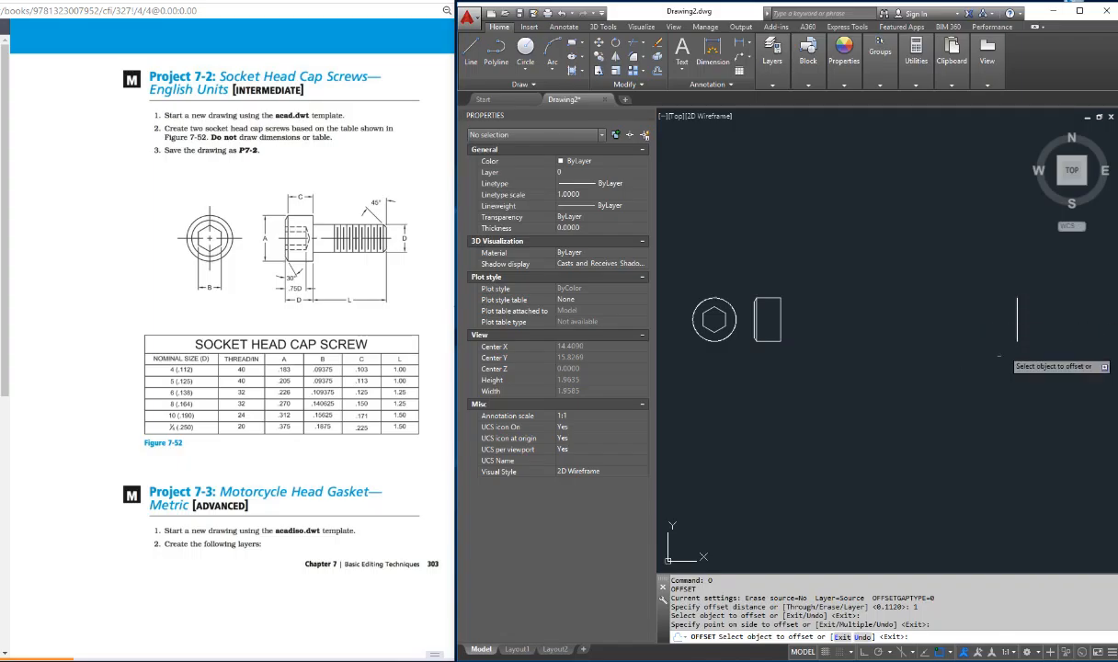
key("Escape")
key("Escape")
key("Escape")
key("Escape")
key("Escape")
key("Escape")
key("Escape")
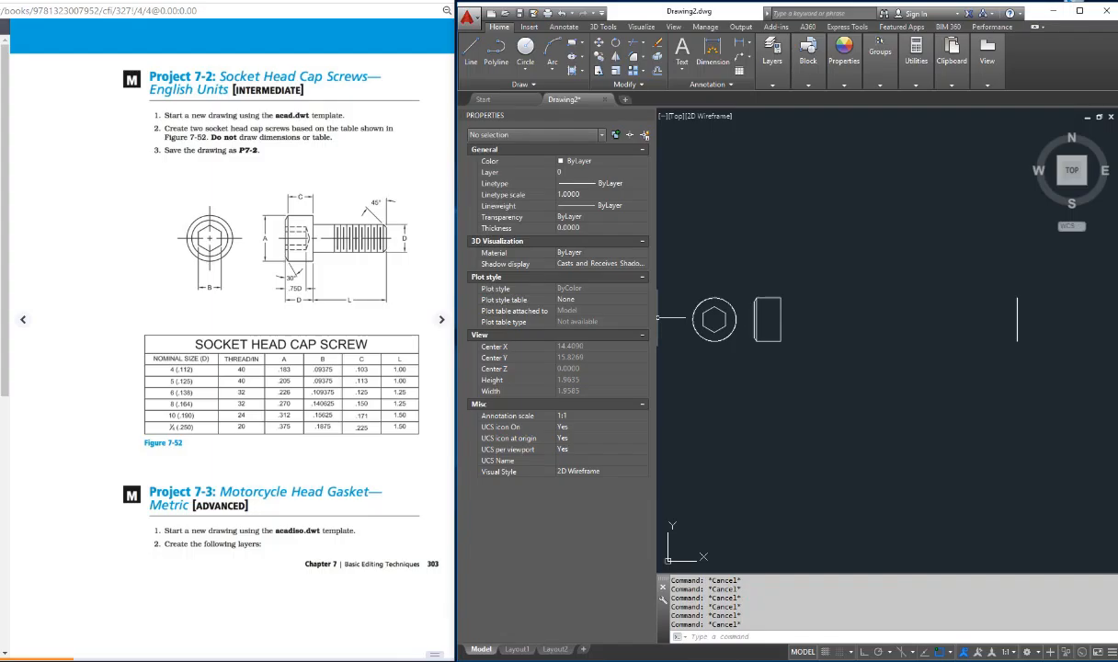
key("ctrl")
key("ctrl")
key("ctrl")
key("ctrl")
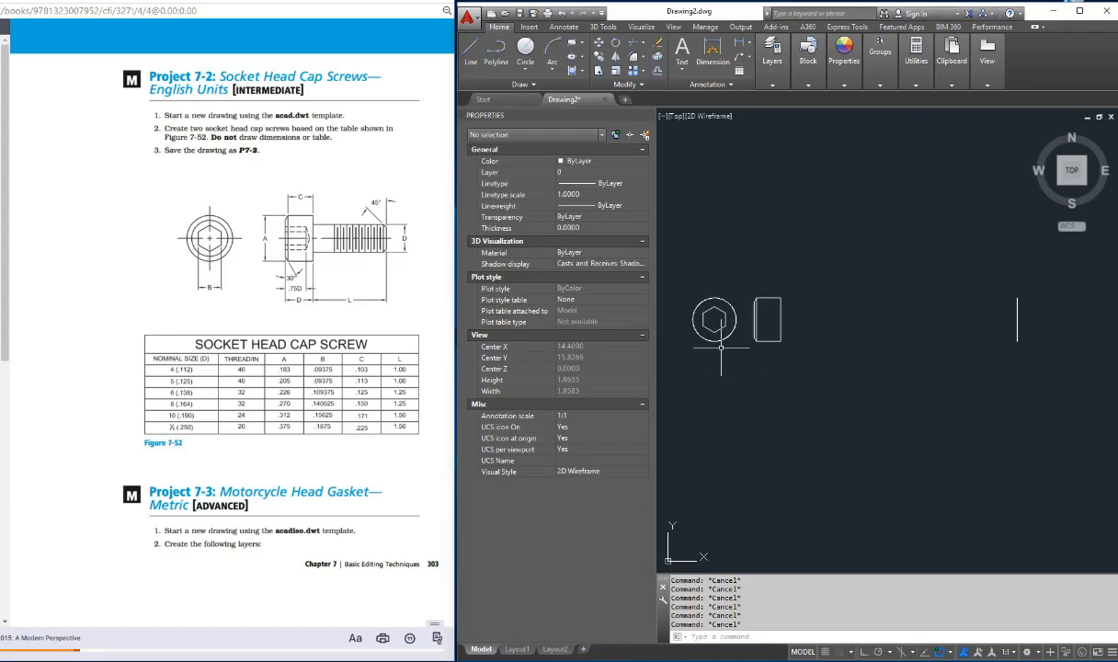
- Draw a .112 diameter circle concentric with the outer circle in the front view
type("c")
key("Return")
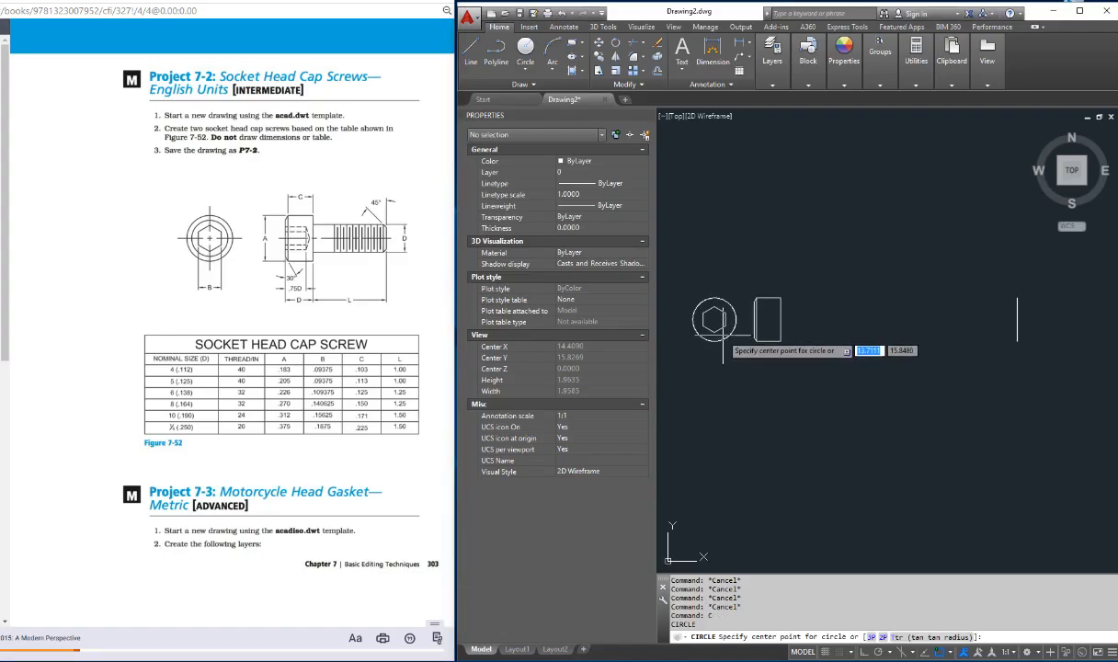
right_click(740, 343, "shift")
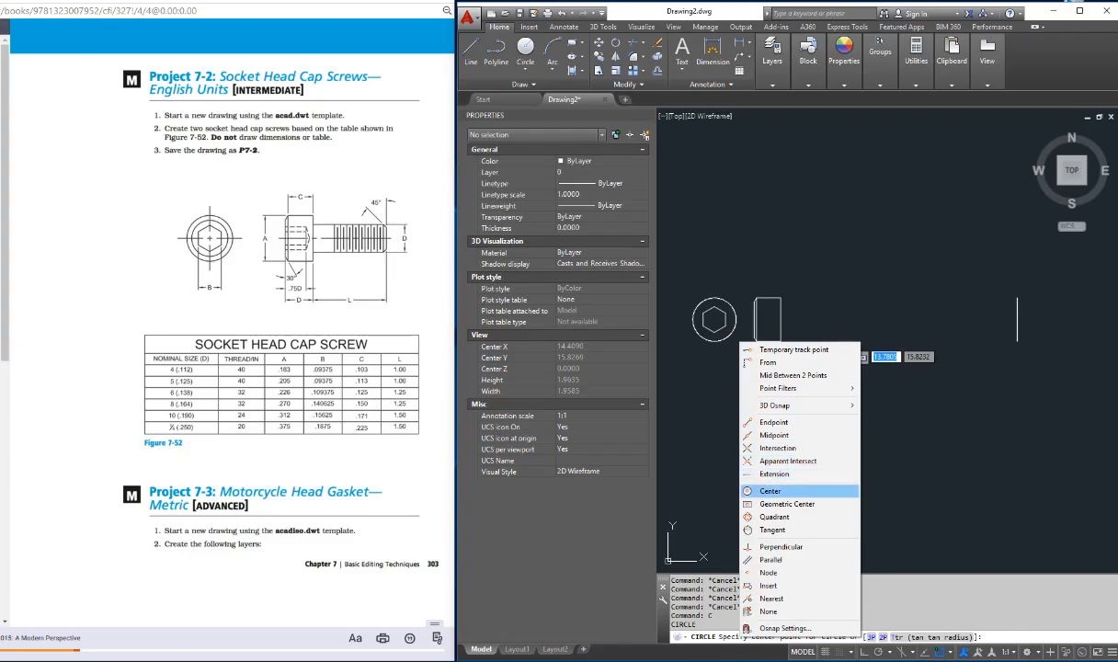
left_click(768, 491)
left_click(714, 319)
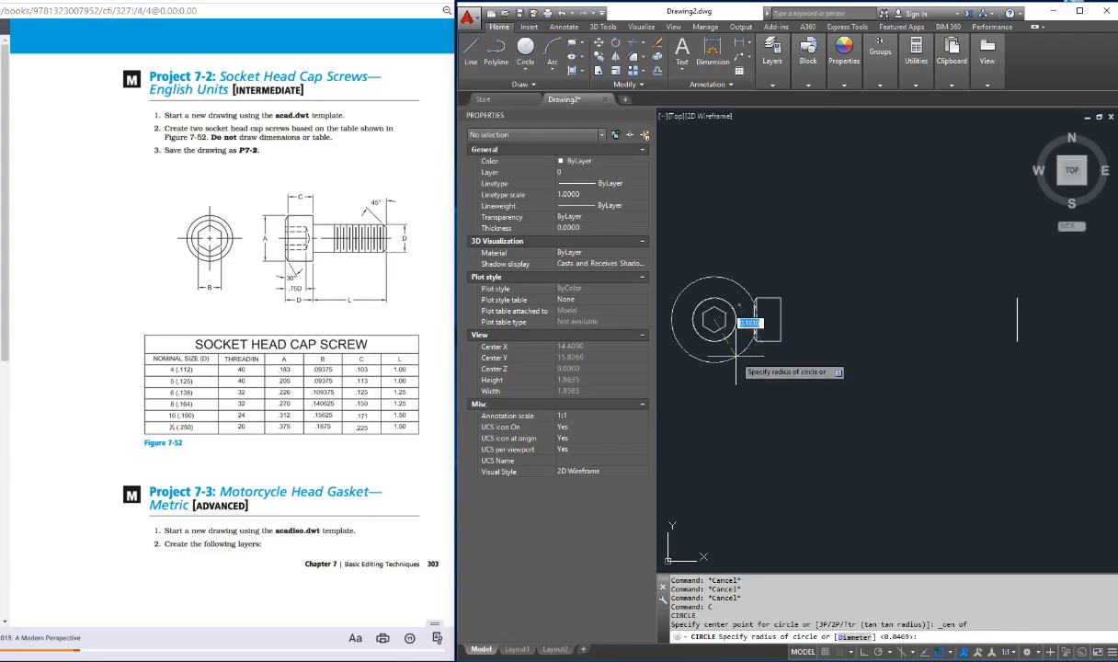
type("d")
key("Return")
type(".112")
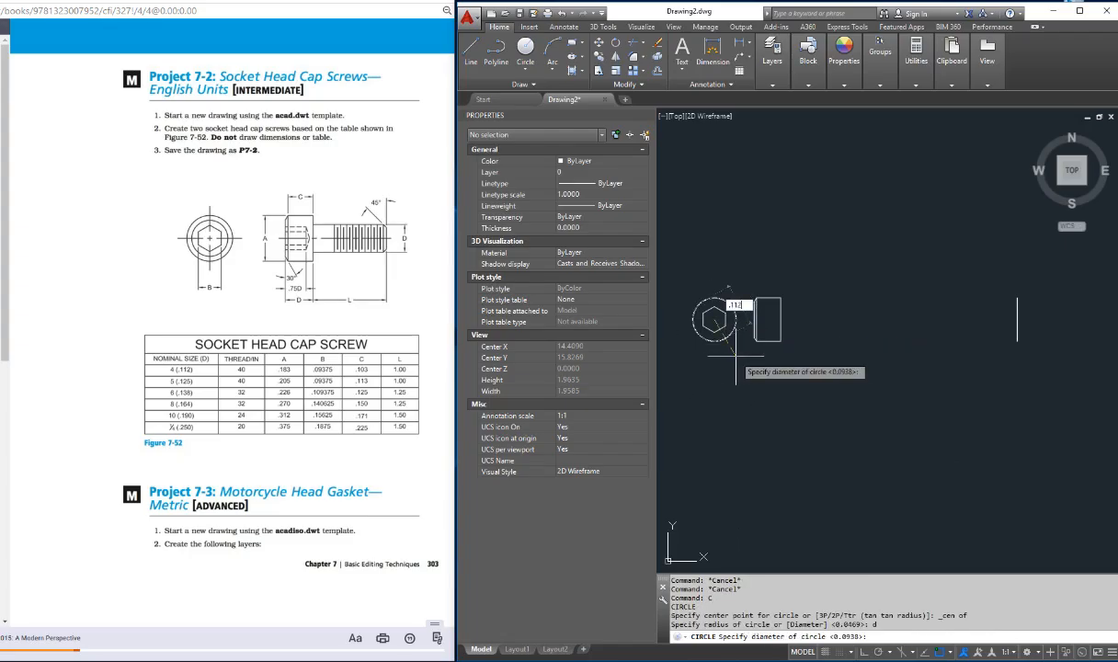
key("Return")
key("Escape")
scroll(708, 328, "up", 5)
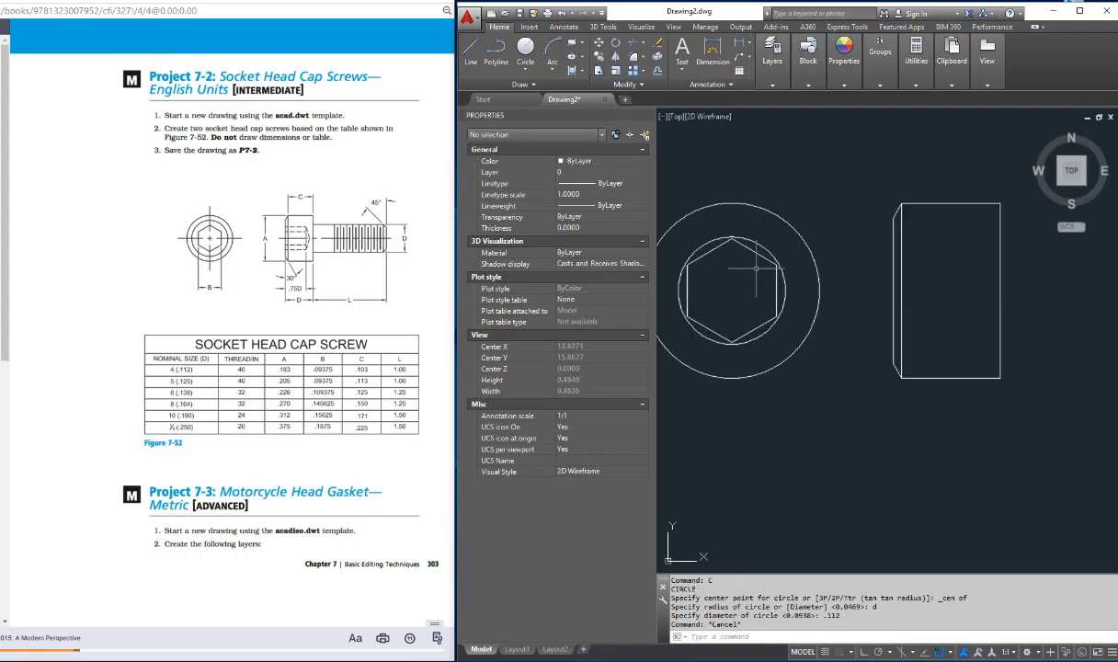
scroll(758, 248, "down", 3)
type("l")
key("Return")
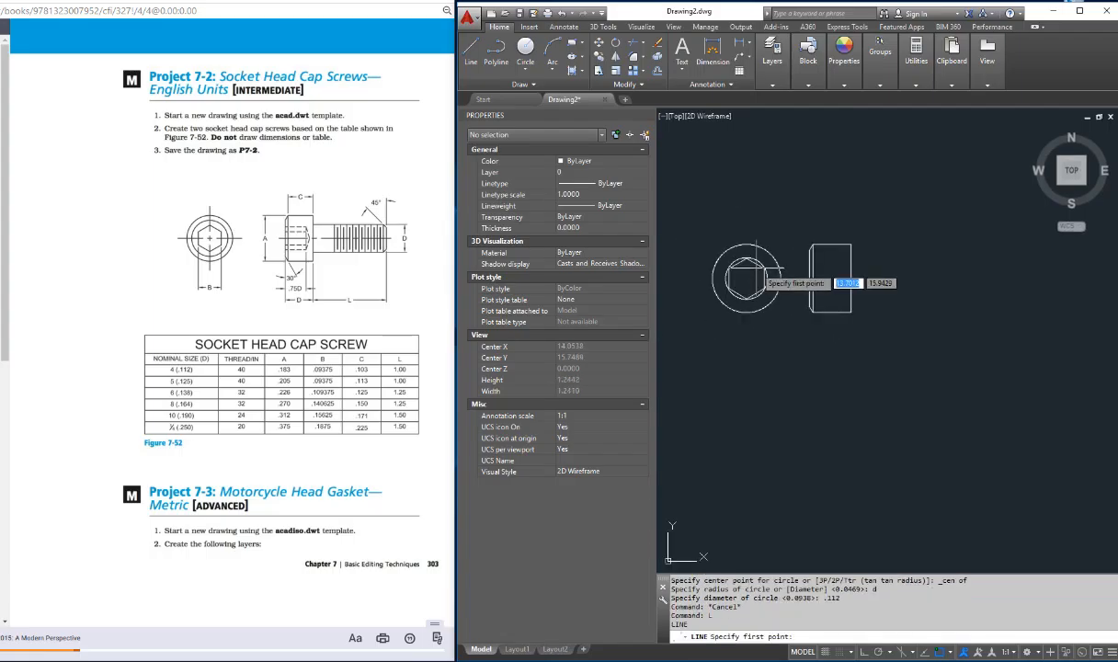
right_click(755, 178, "shift")
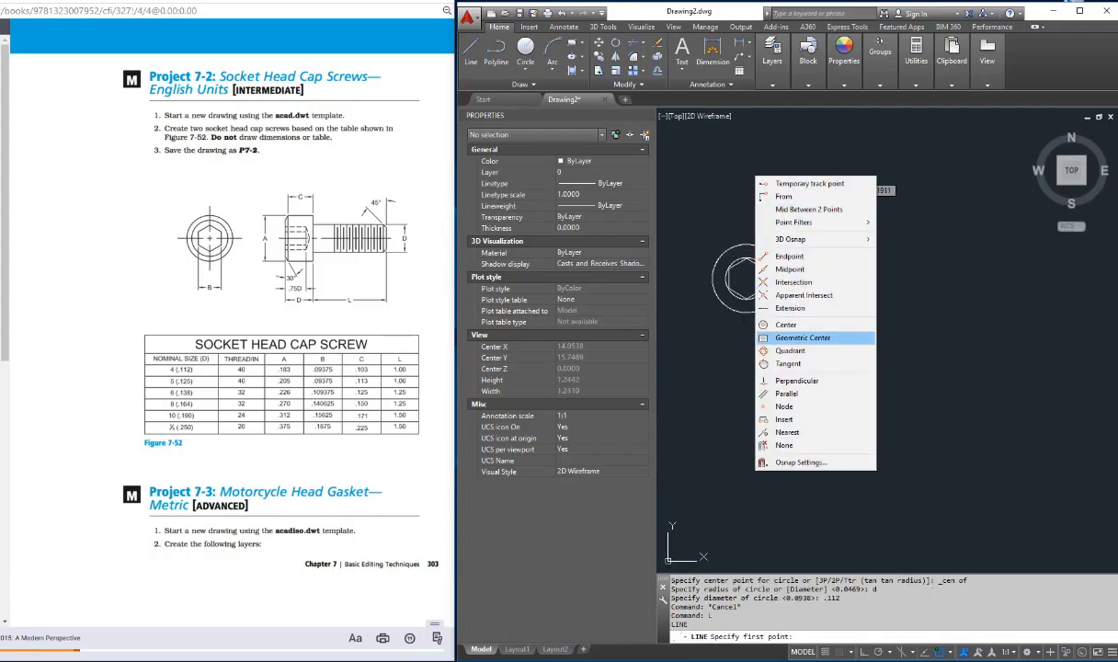
left_click(790, 351)
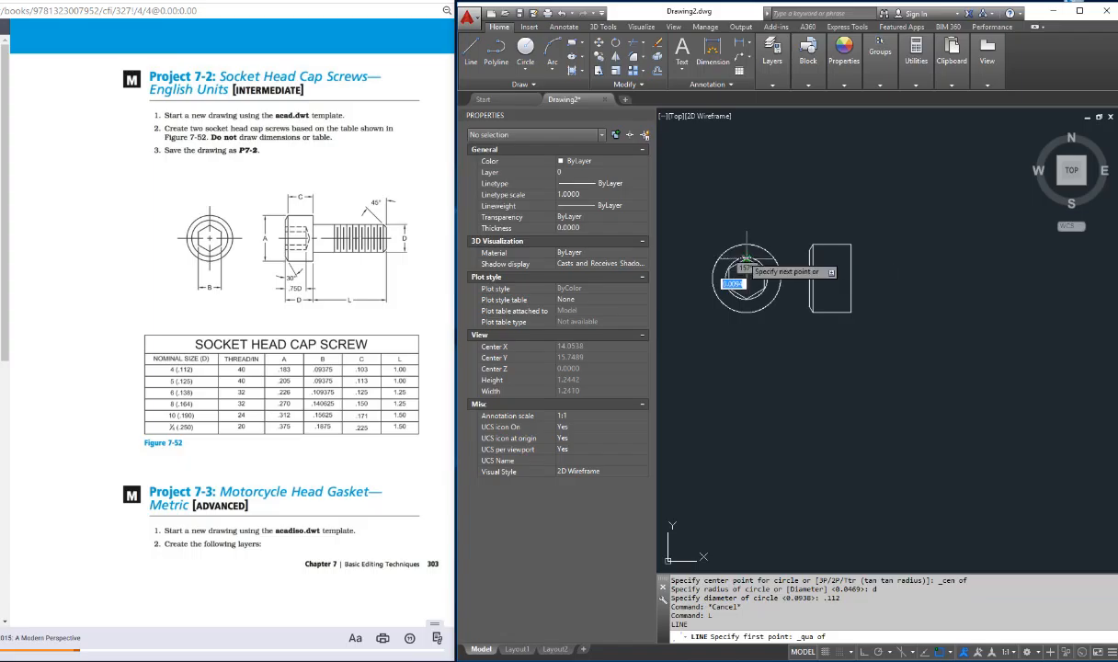
left_click(745, 246)
scroll(915, 265, "down", 2)
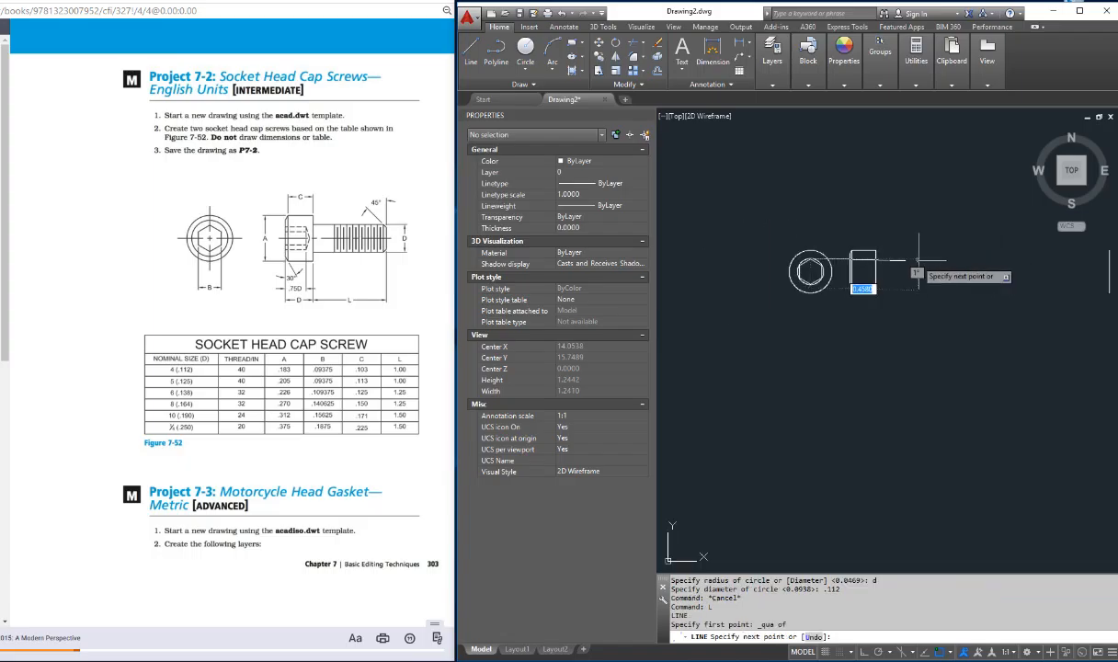
key("Escape")
key("Escape")
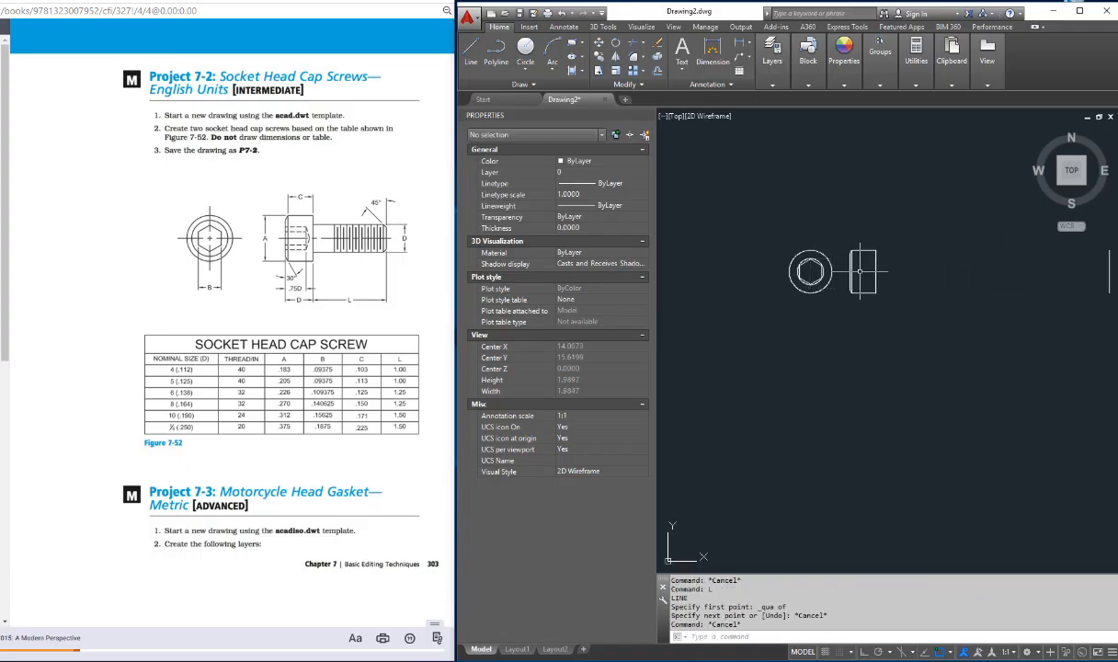
- With Ortho on, draw a horizontal line from the .112 circle's top quadrant through the head toward the shank end line
type("p")
key("Return")
mouse_move(861, 271)
left_mouse_down()
mouse_move(797, 305)
mouse_move(786, 347)
left_mouse_up()
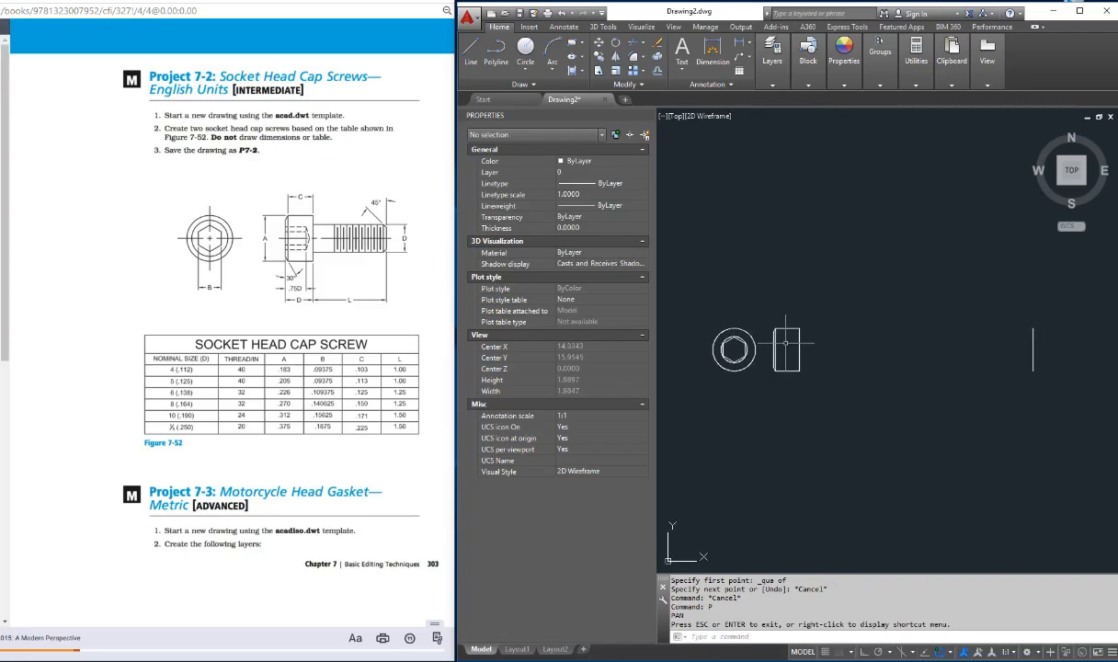
key("Escape")
type("l")
key("Return")
right_click(725, 311, "shift")
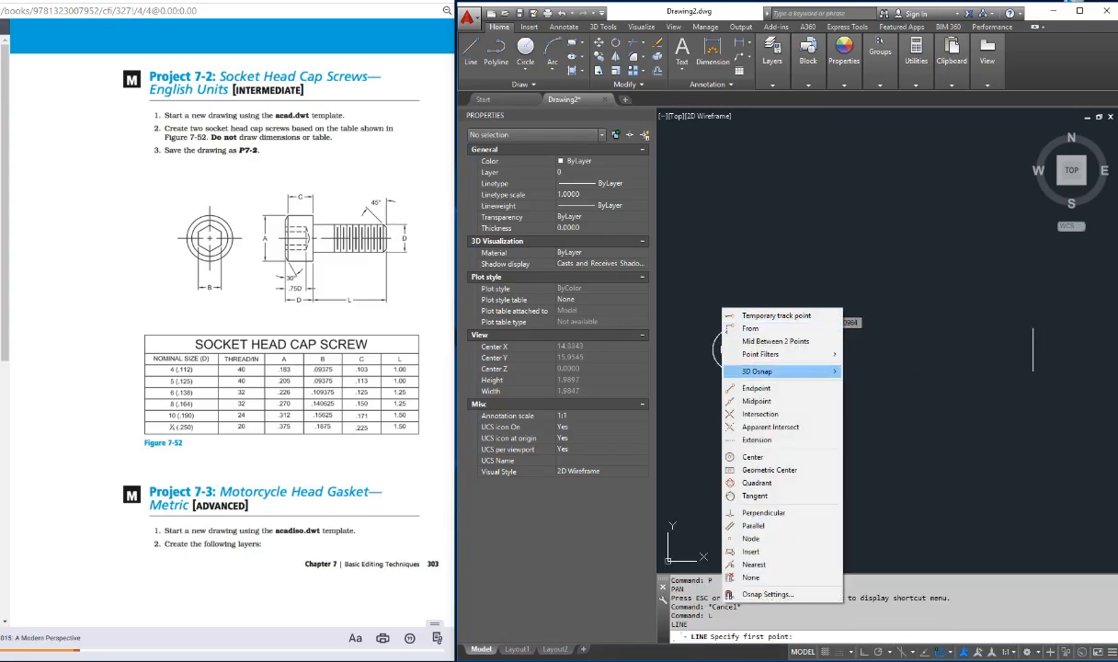
left_click(757, 483)
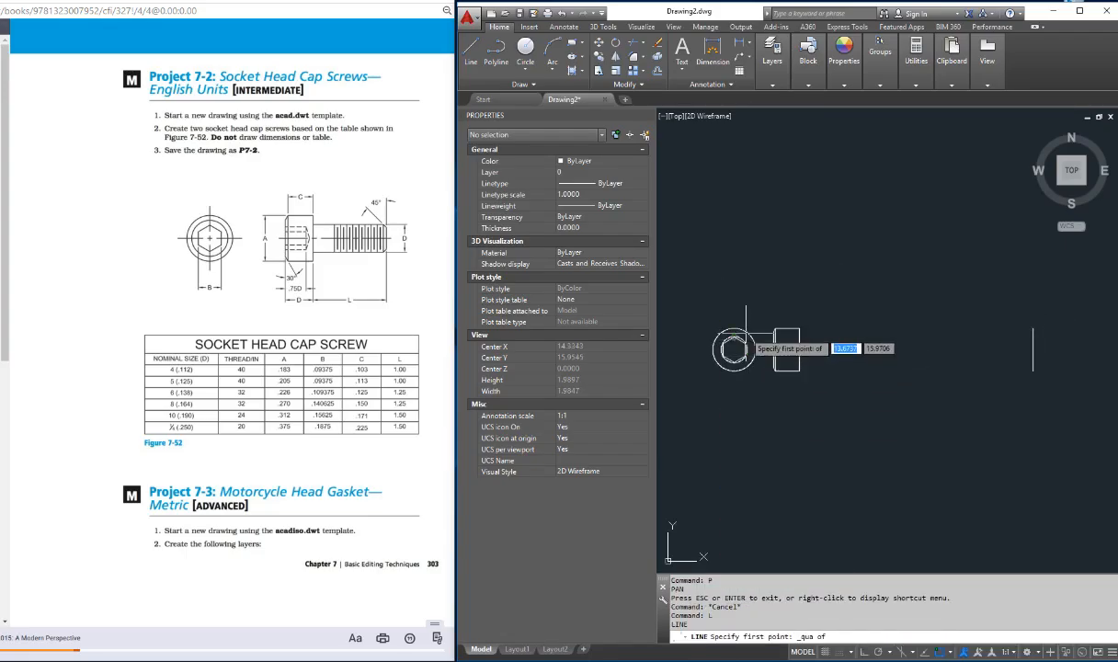
left_click(737, 330)
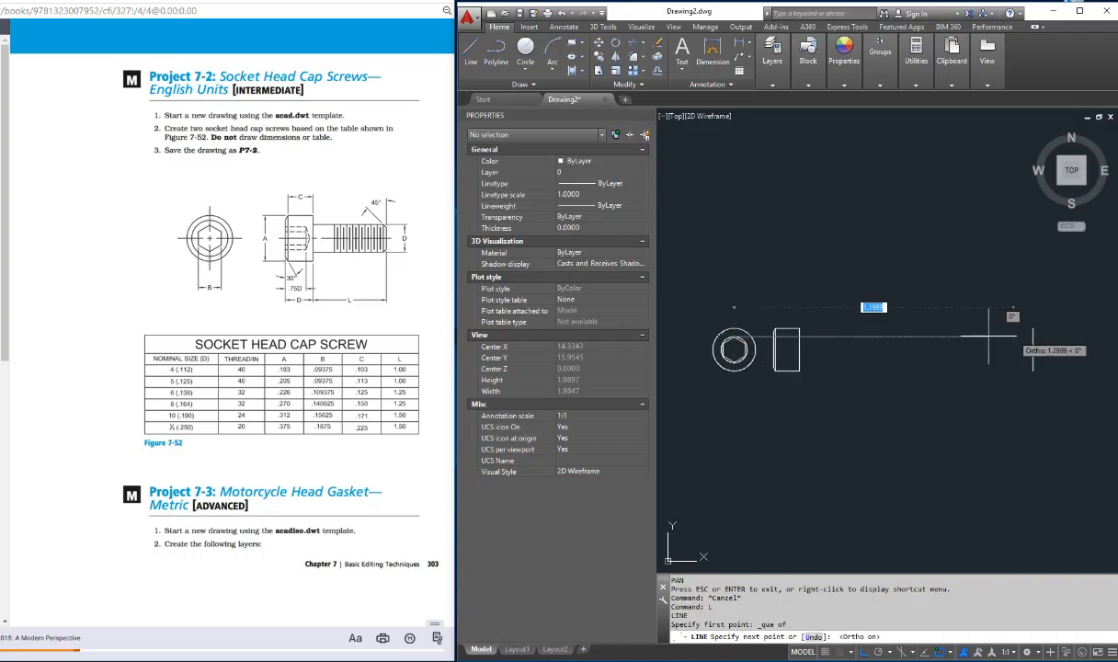
key("F8")
key("Escape")
key("Escape")
key("Escape")
key("Escape")
key("Escape")
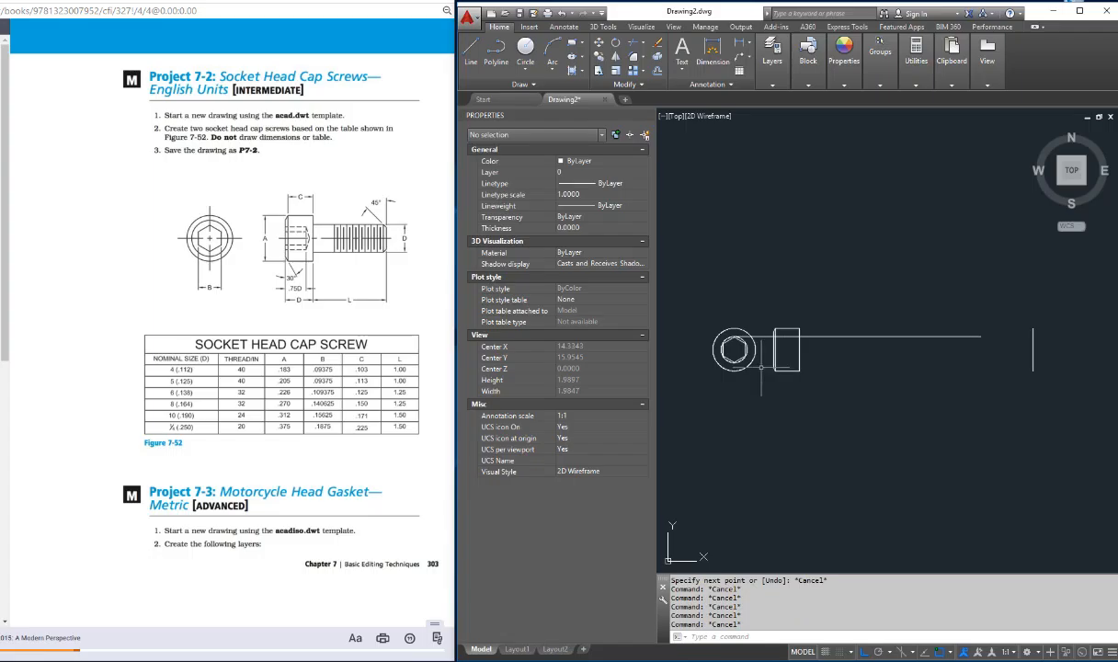
- Draw a matching horizontal line from the .112 circle's bottom quadrant through the head toward the shank end line
type("L")
key("Return")
right_click(733, 365, "shift")
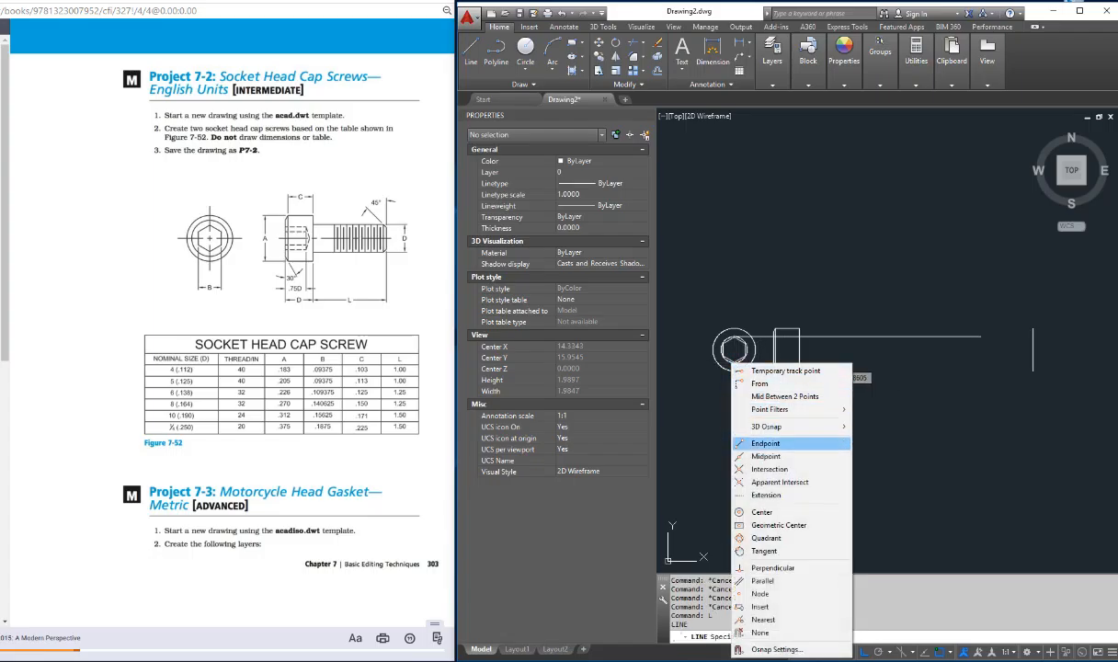
left_click(767, 538)
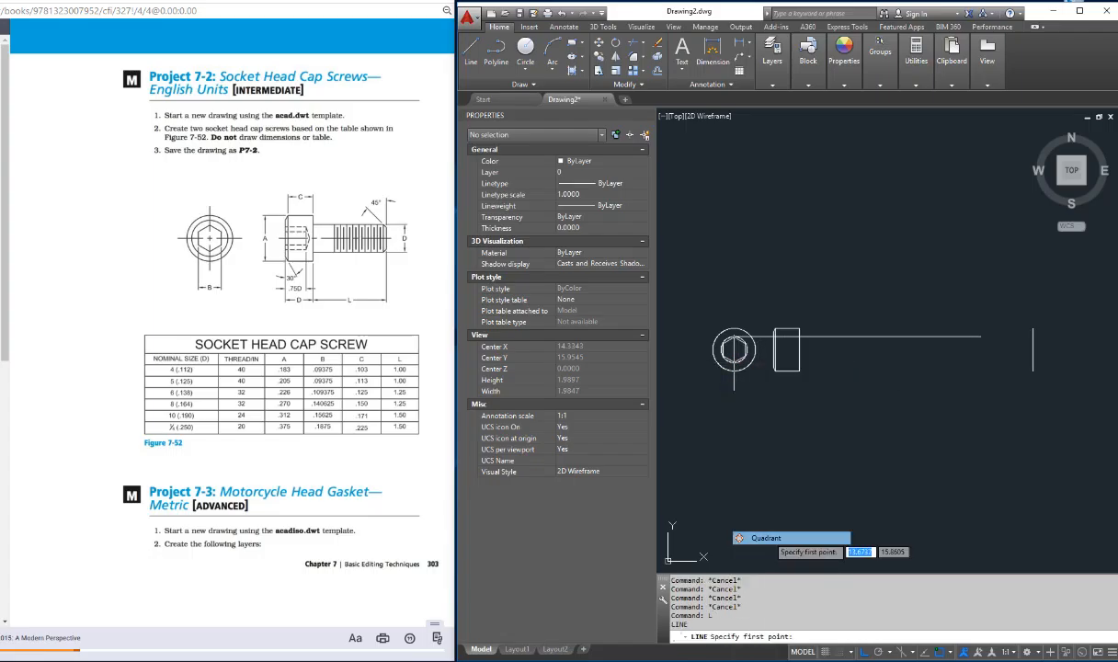
left_click(736, 364)
left_click(1012, 362)
key("Escape")
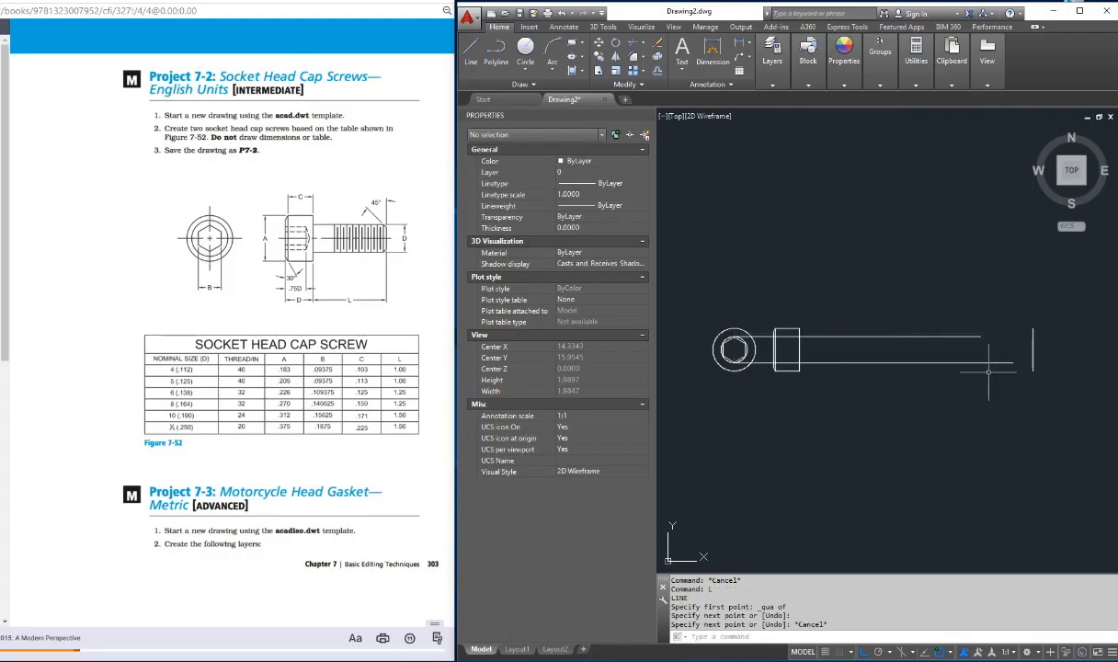
key("Escape")
key("Escape")
key("Escape")
key("Escape")
key("Escape")
- Delete the .112 diameter construction circle around the hexagon in the front view
scroll(789, 358, "up", 4)
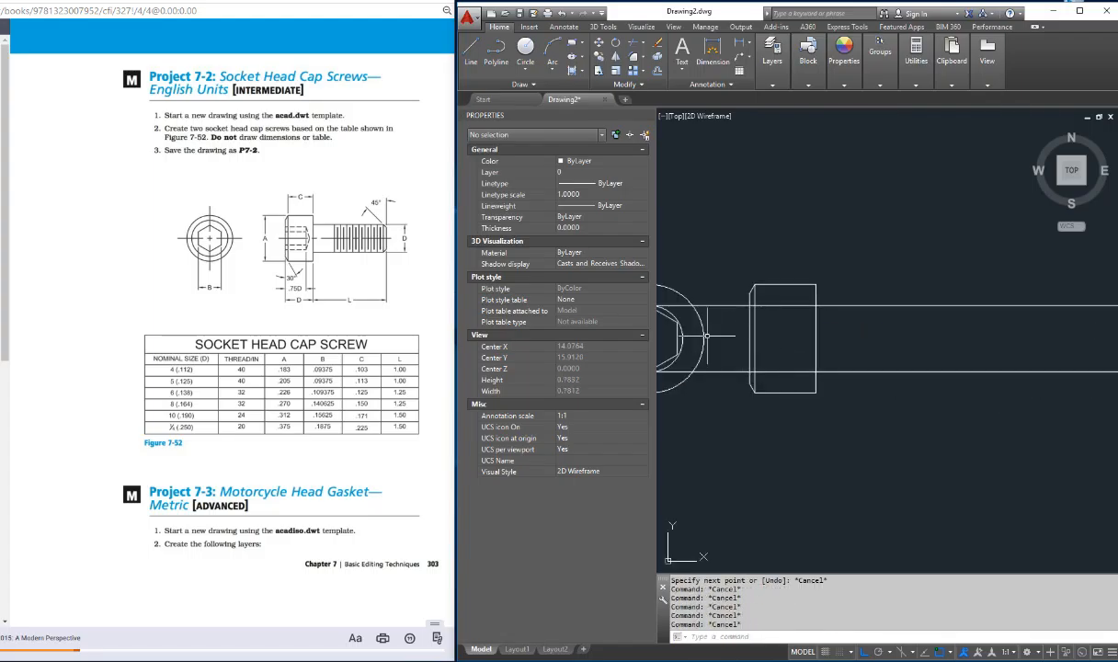
key("Escape")
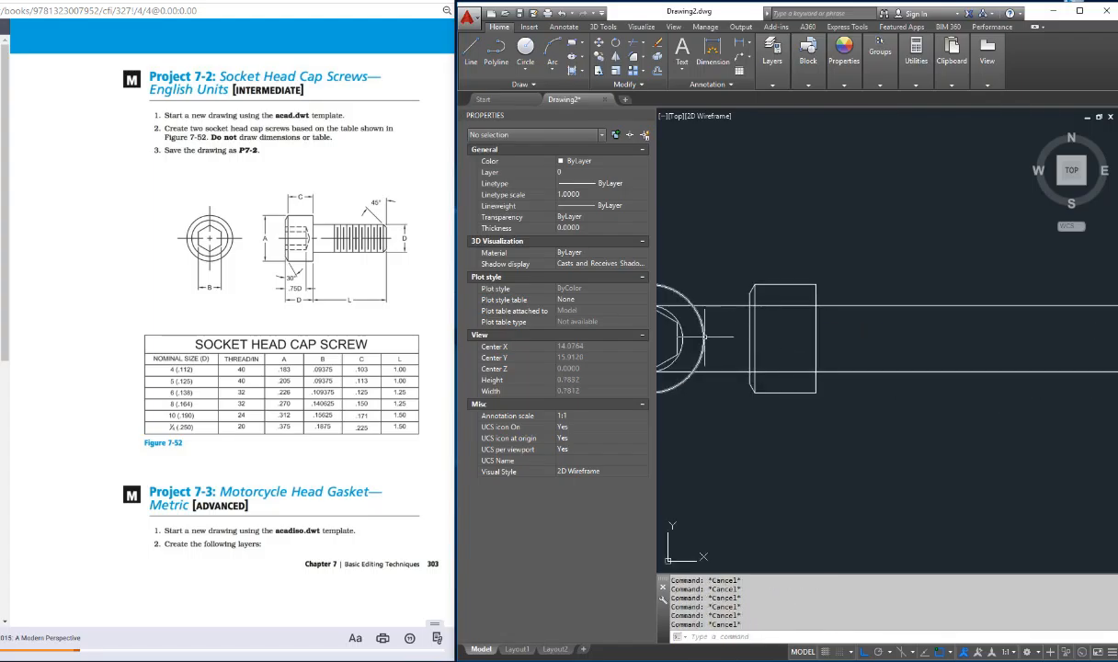
type("p")
key("Return")
left_click_drag(705, 338, 781, 343)
key("Escape")
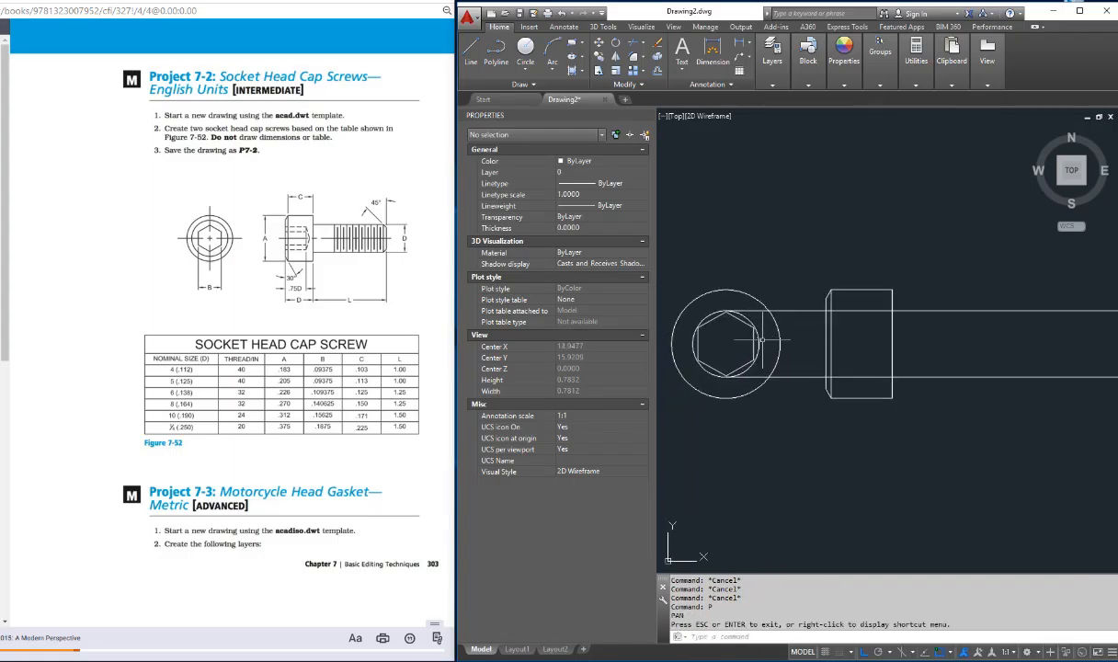
left_click(759, 357)
key("Delete")
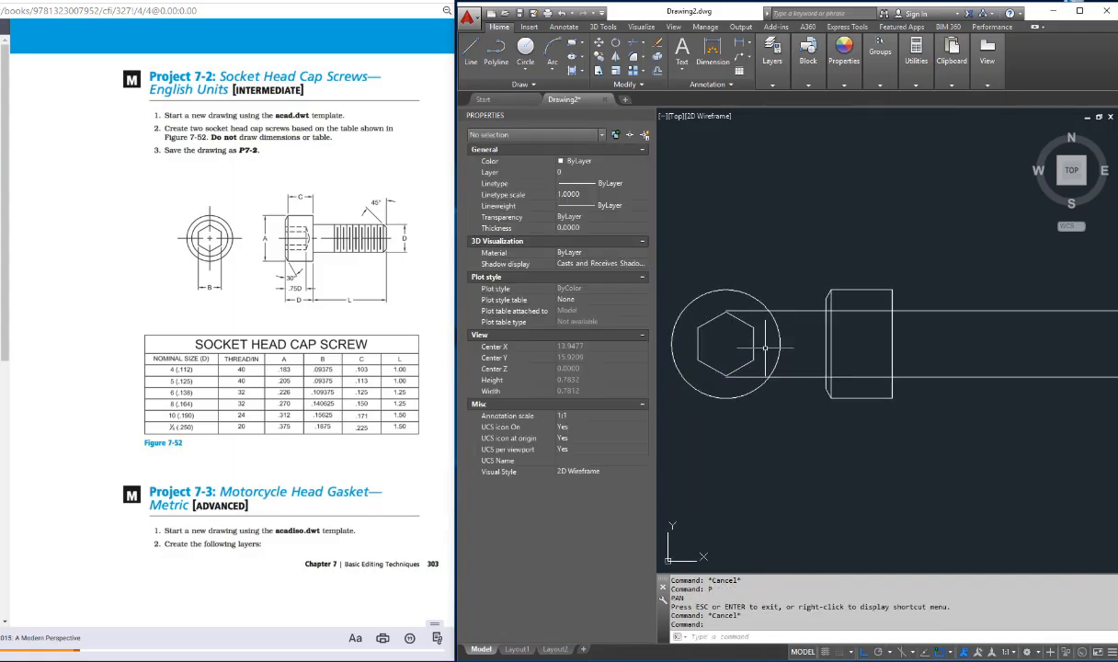
- Trim both horizontal shank lines back to the head's right vertical edge, removing the portions on its left
type("tr")
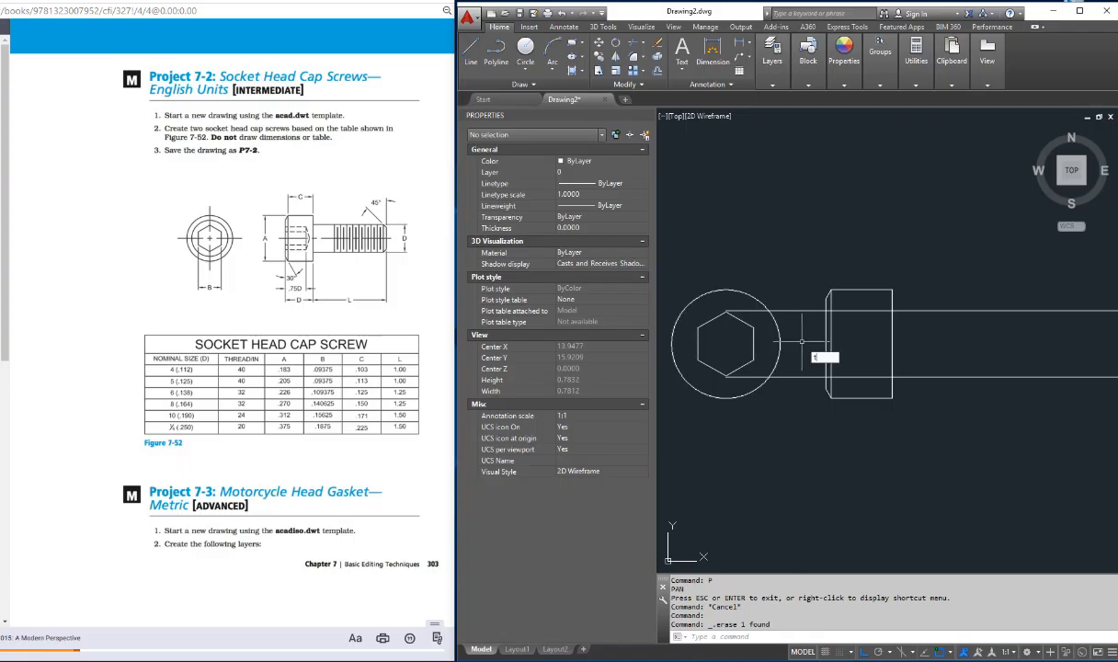
key("Return")
left_click(891, 333)
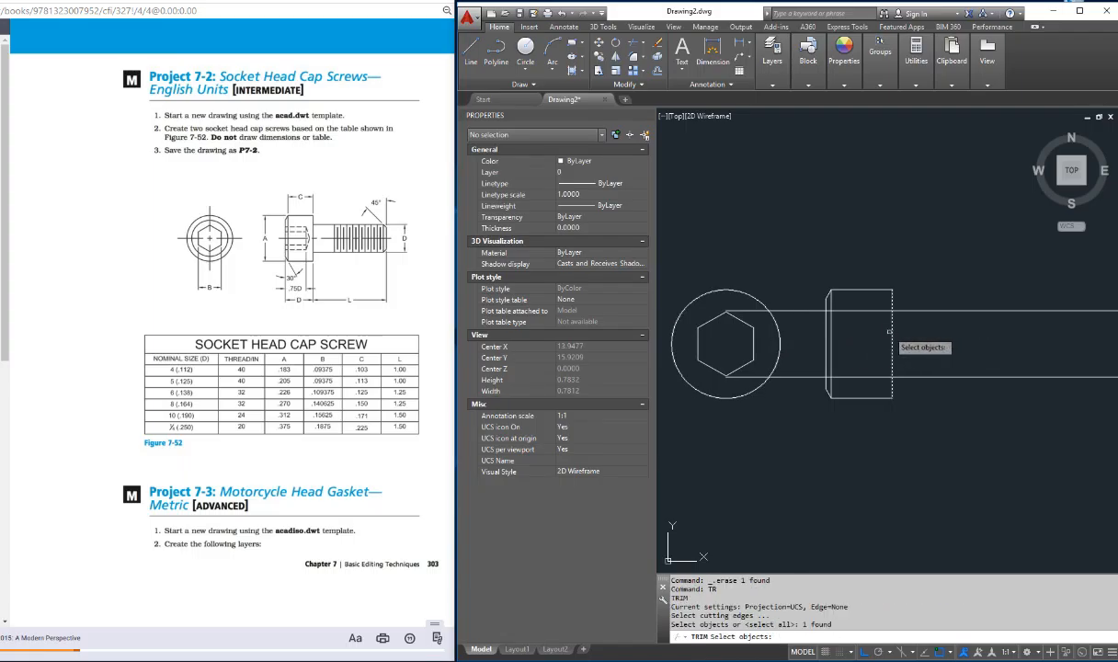
key("Return")
left_click(878, 311)
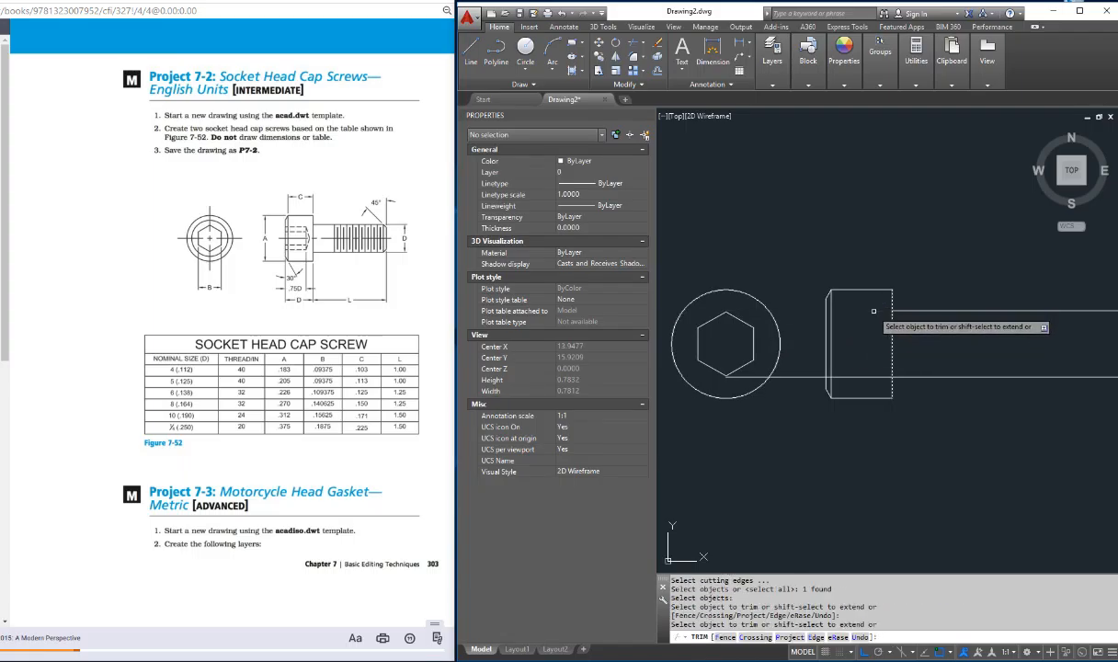
left_click(863, 377)
key("Escape")
key("Escape")
key("Escape")
- Extend the lower and upper shank lines to the vertical line marking the screw's end
scroll(888, 353, "down", 4)
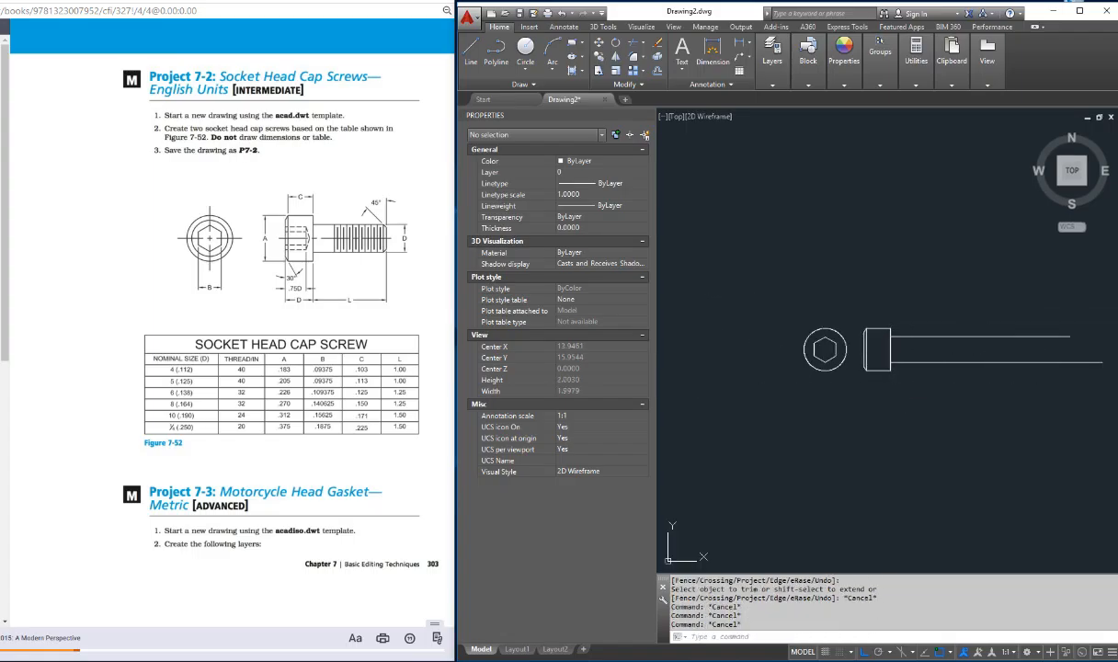
type("p")
key("Return")
left_click_drag(1015, 352, 902, 352)
scroll(901, 353, "up", 2)
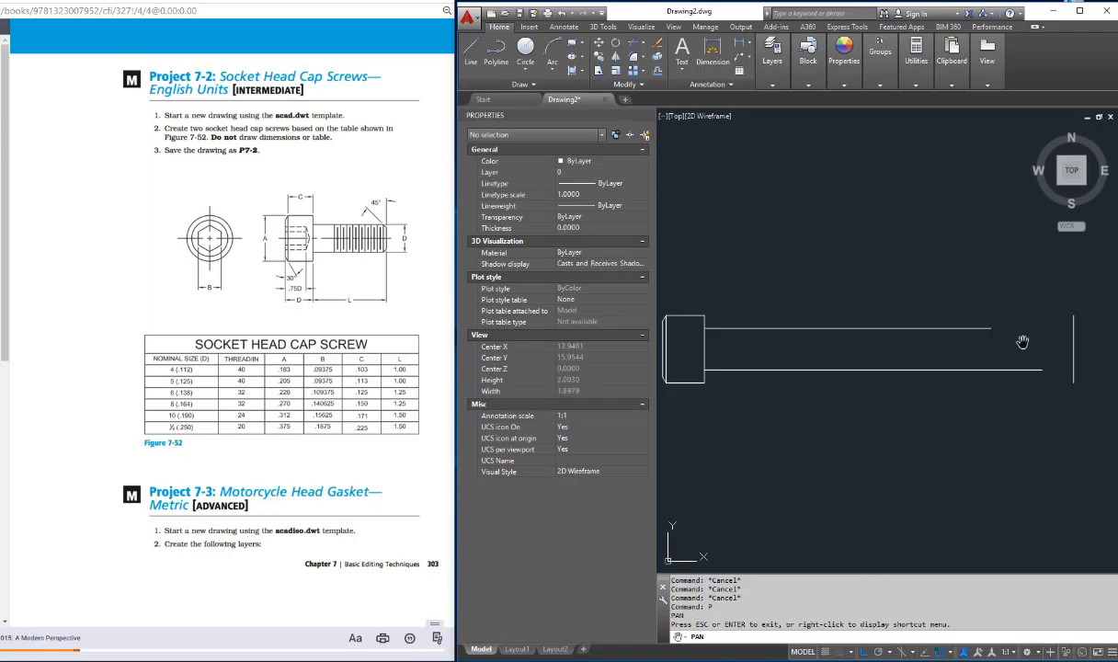
key("Escape")
key("Escape")
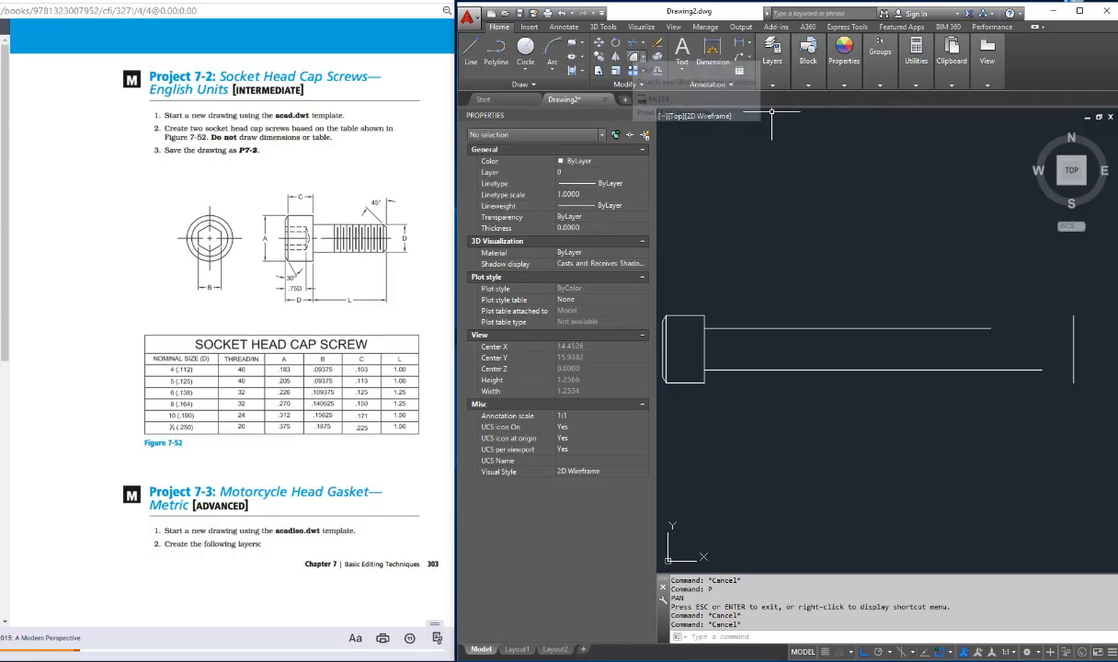
type("E")
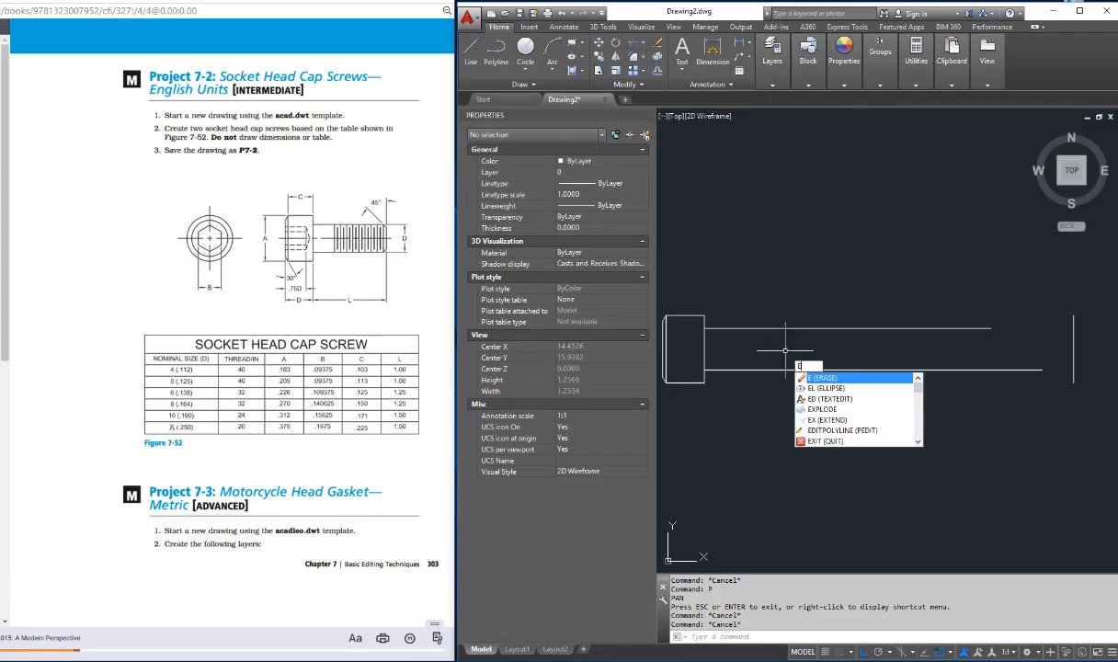
key("Down")
key("Down")
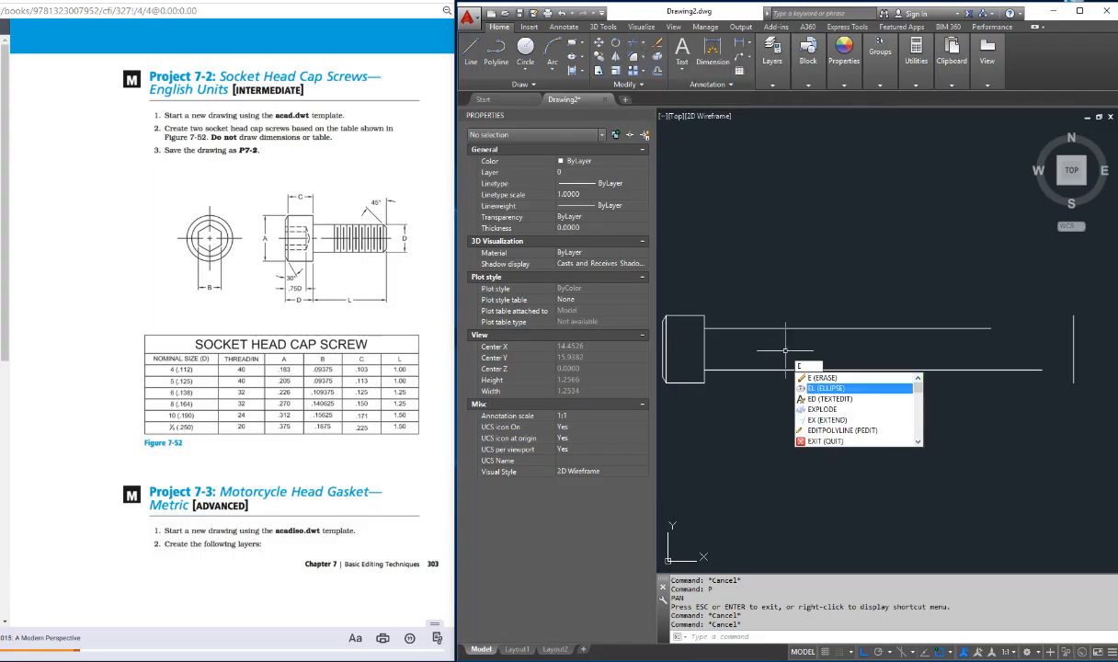
type("X")
key("Down")
key("Down")
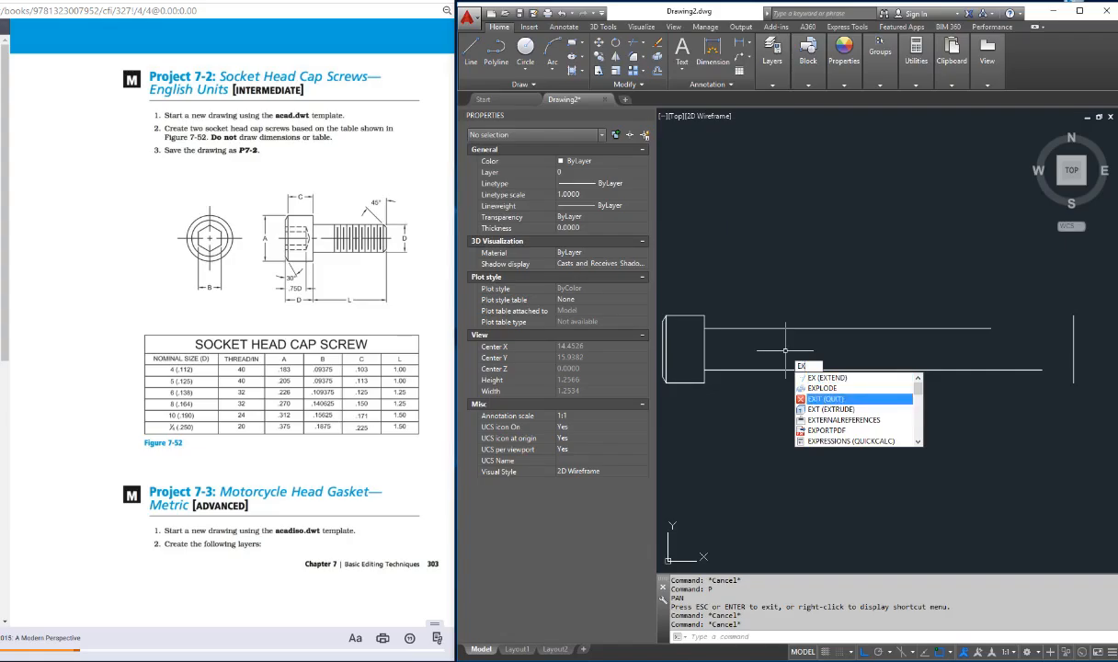
key("Return")
key("Return")
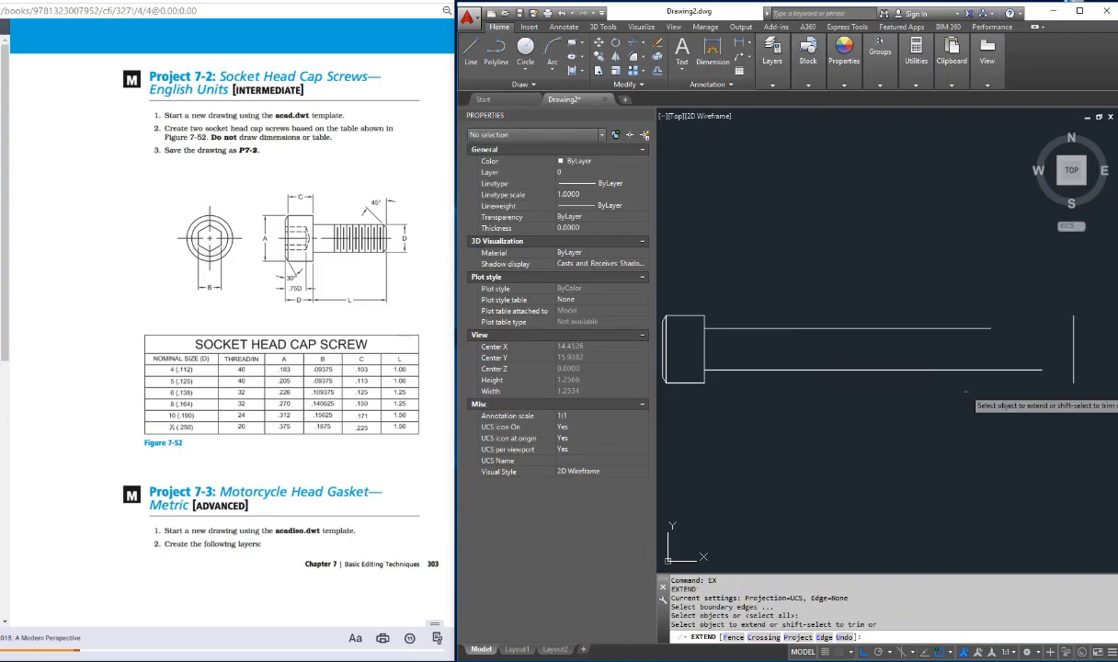
left_click(1025, 370)
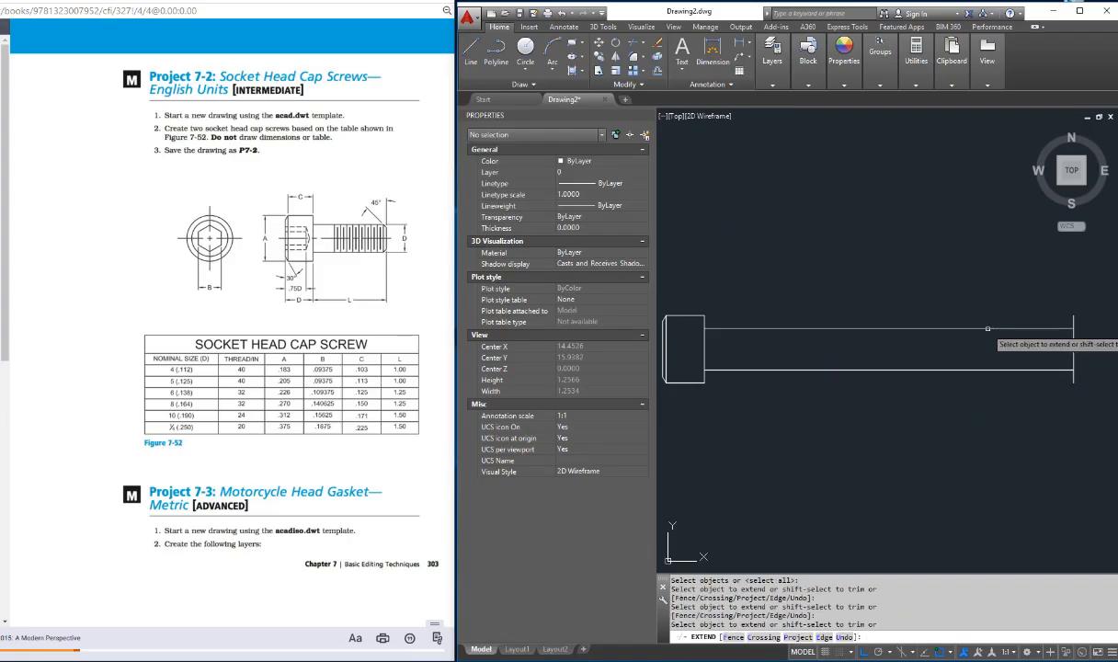
left_click(1017, 328)
key("Escape")
key("Escape")
key("Escape")
- Trim the vertical end line above and below the shank lines to close the shank's outline
type("tr")
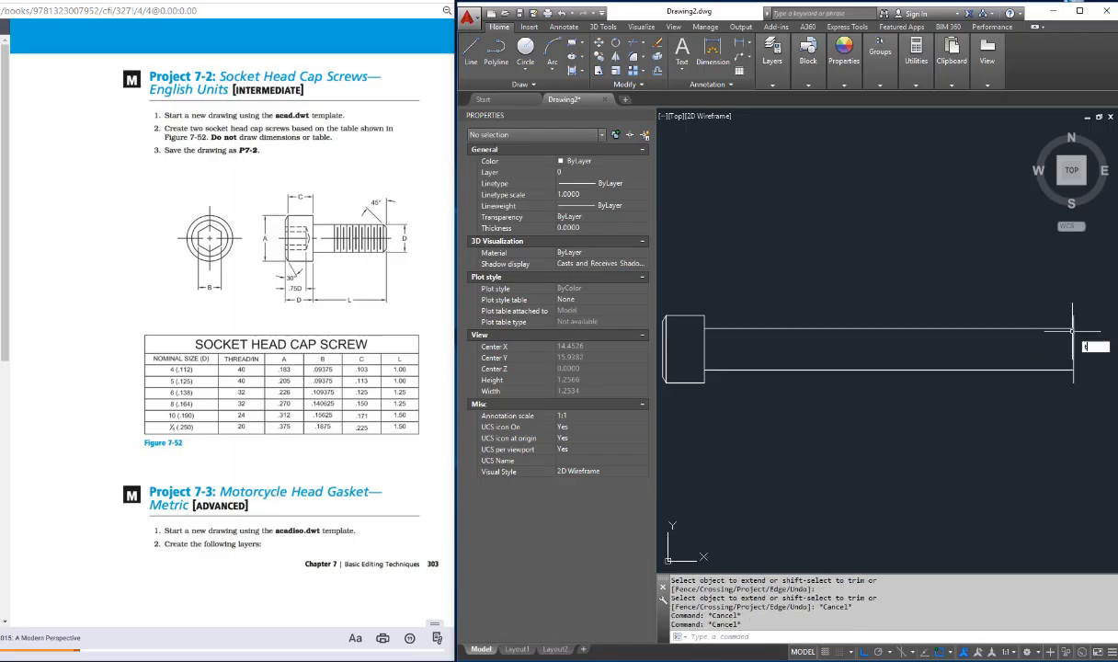
key("Return")
key("Return")
left_click(1072, 321)
left_click(1074, 317)
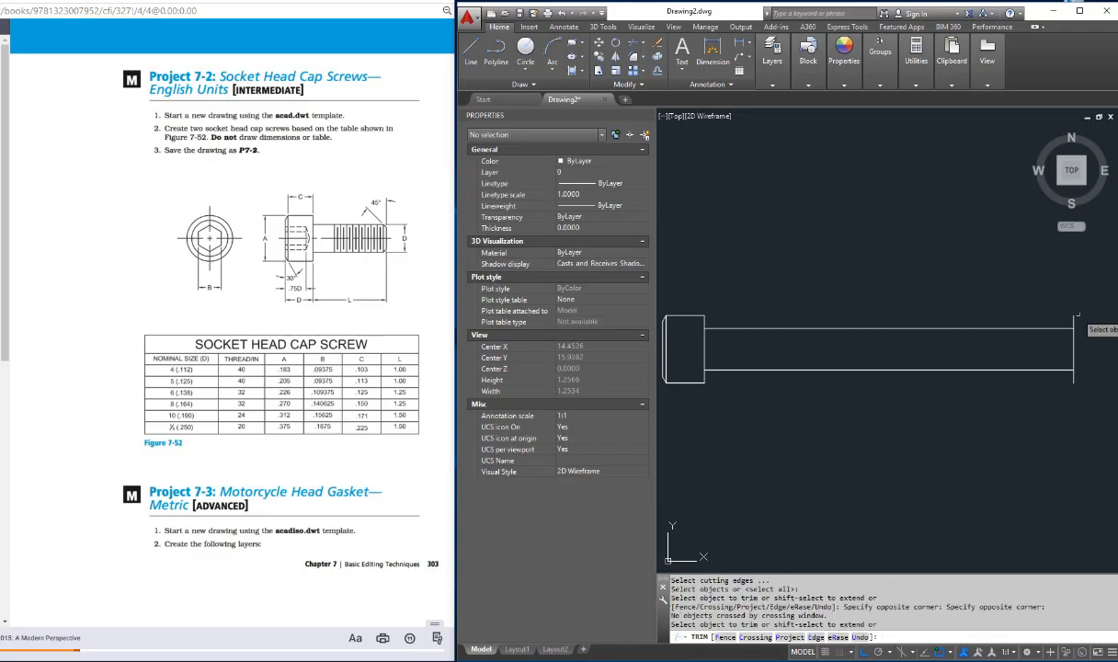
left_click(1073, 320)
left_click(1074, 375)
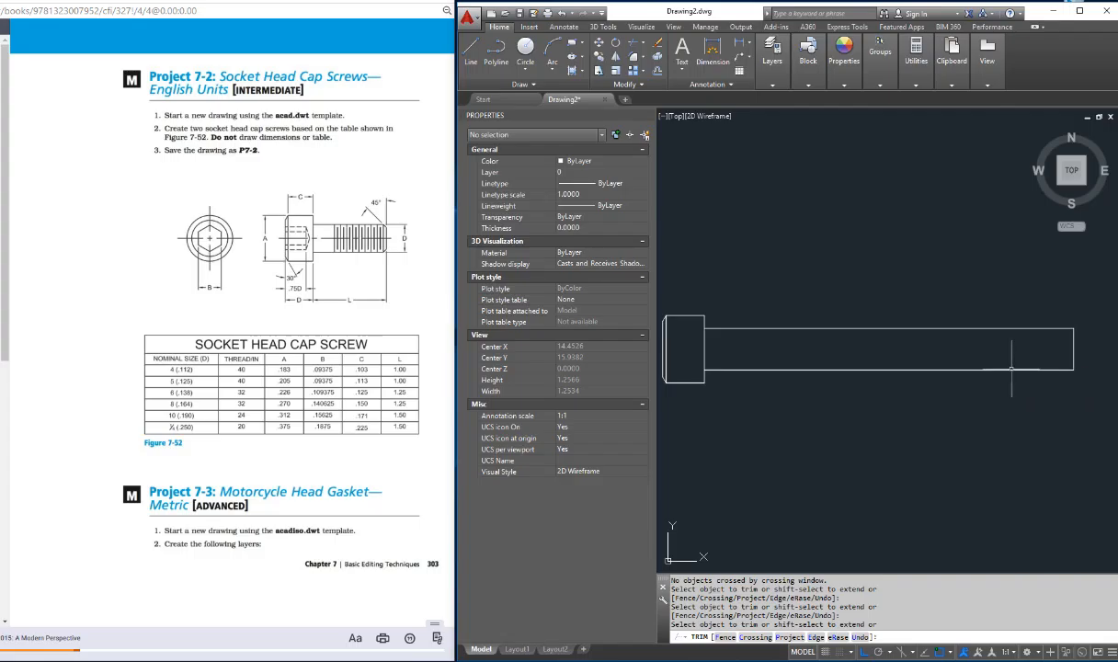
key("Escape")
key("Escape")
key("Escape")
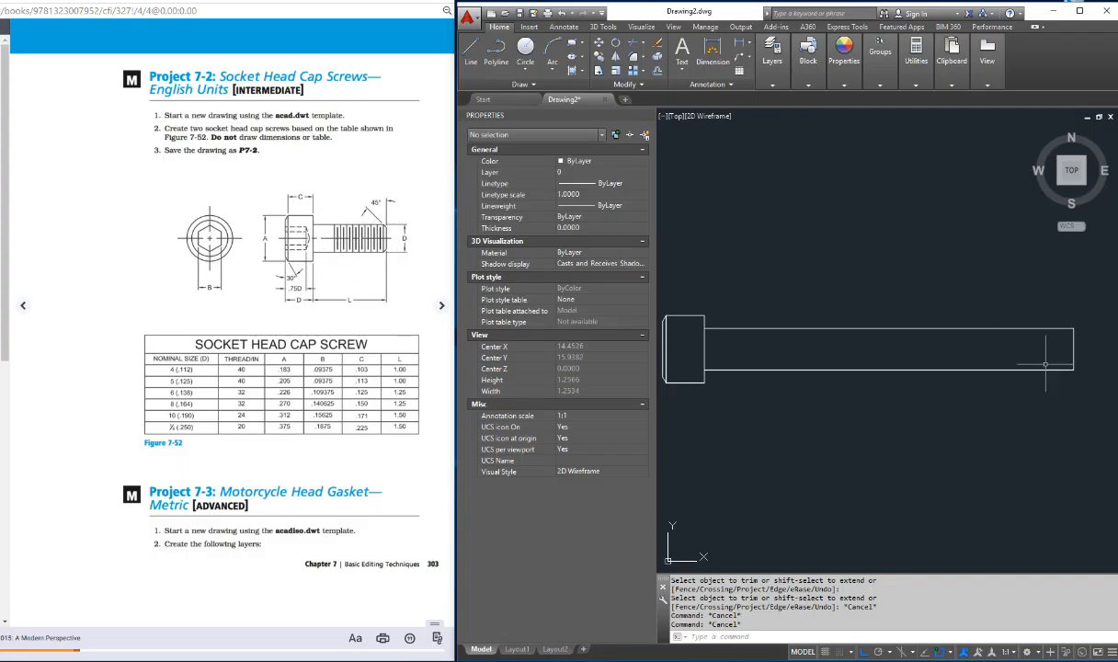
- Examine the closed right end of the shank up close
scroll(1044, 364, "up", 3)
type("p")
key("Return")
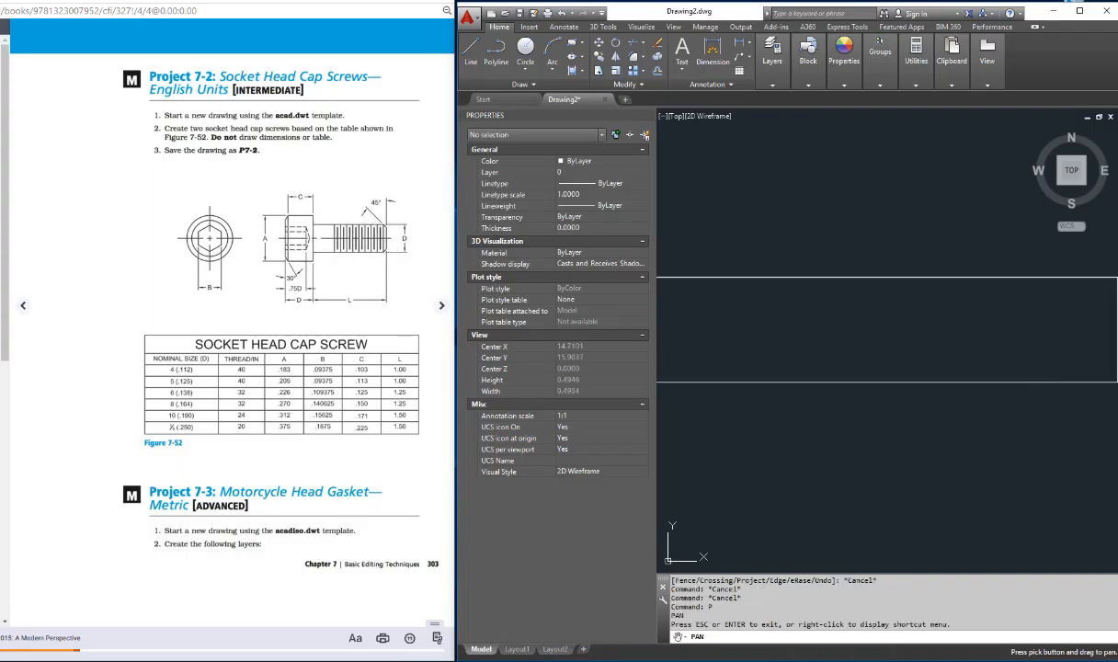
left_click_drag(993, 338, 844, 331)
scroll(845, 331, "up", 2)
scroll(878, 344, "down", 2)
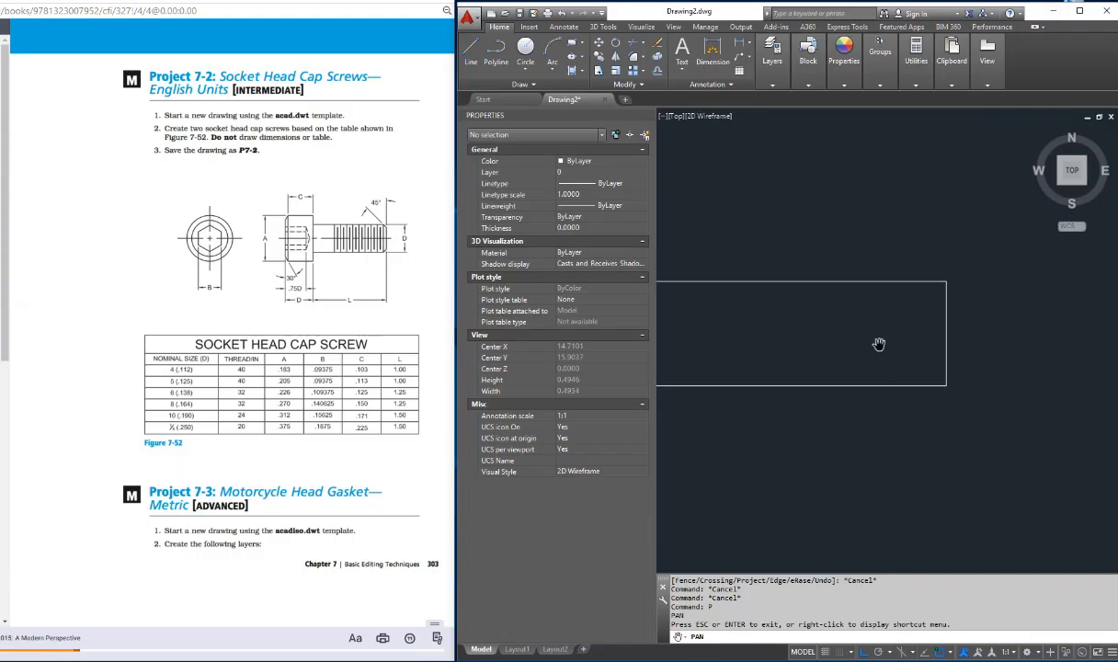
key("Escape")
left_click_drag(861, 344, 1007, 348)
key("Escape")
key("Escape")
key("Escape")
type("p")
key("Return")
key("Escape")
key("Escape")
key("Escape")
key("Escape")
key("Escape")
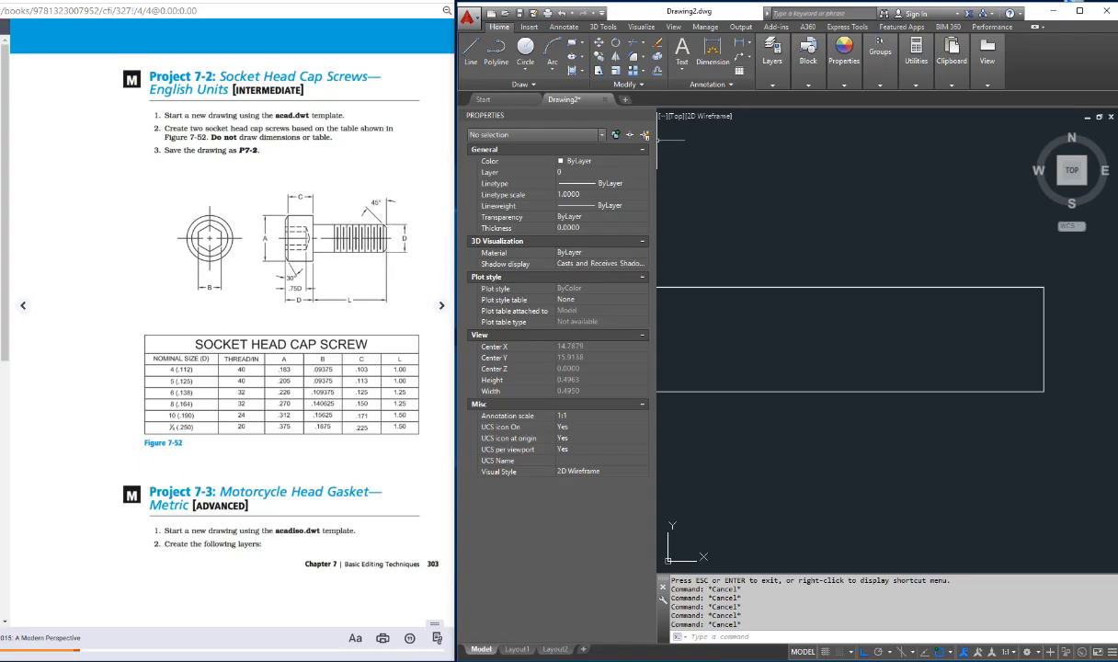
- Offset the shank's right end line repeatedly toward the head at .02 spacing to create seven vertical thread lines
key("Escape")
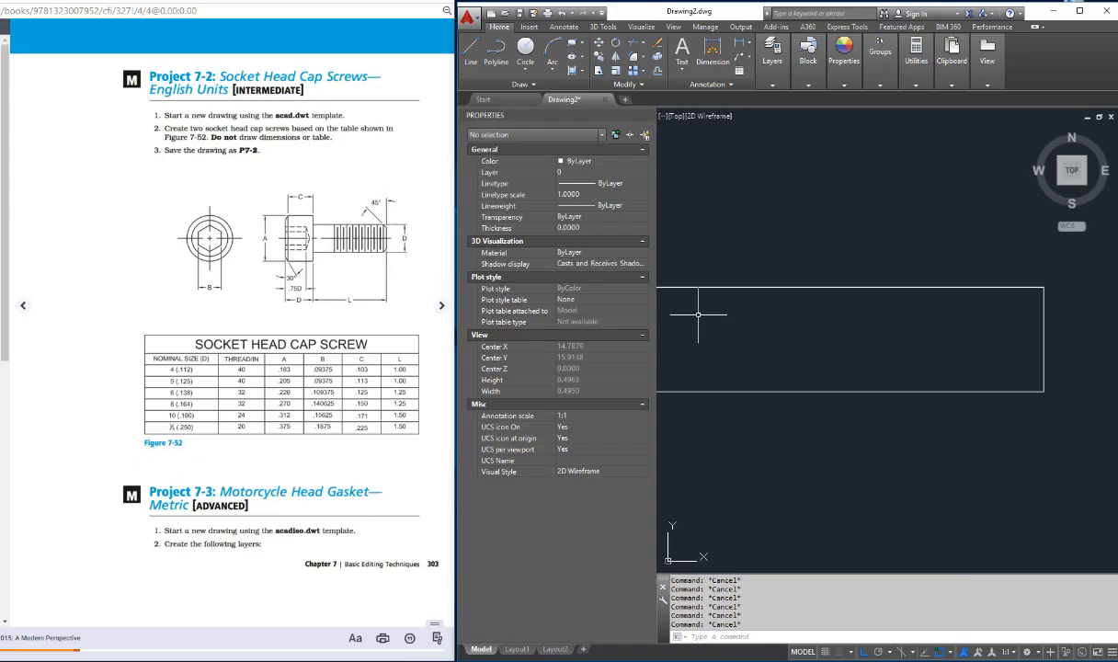
type("o")
key("Return")
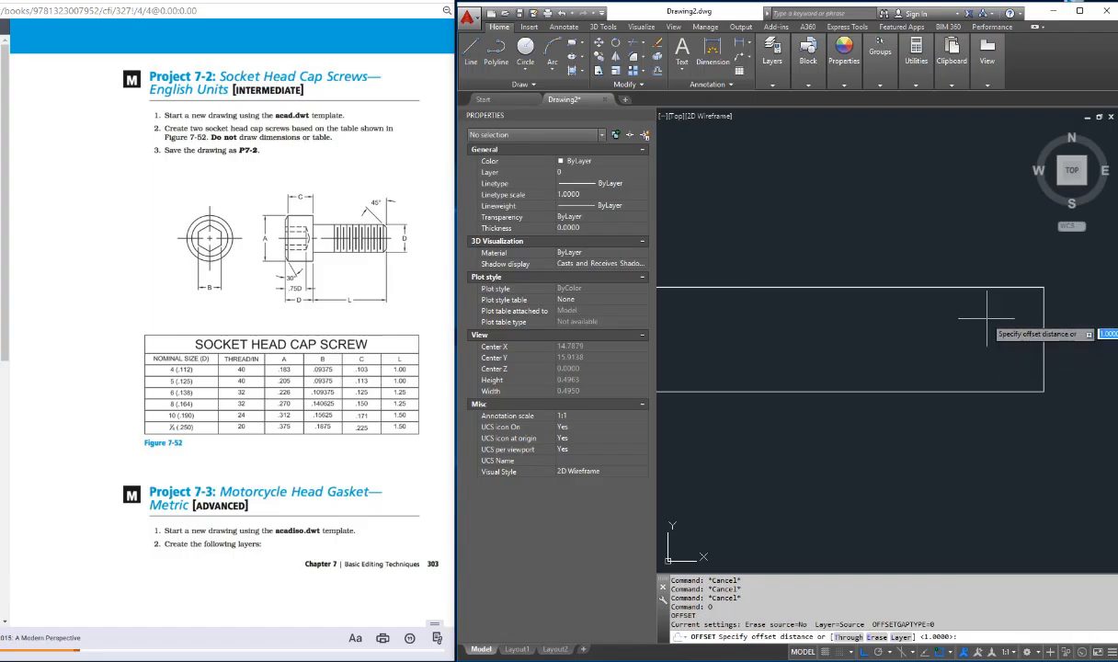
type(".02")
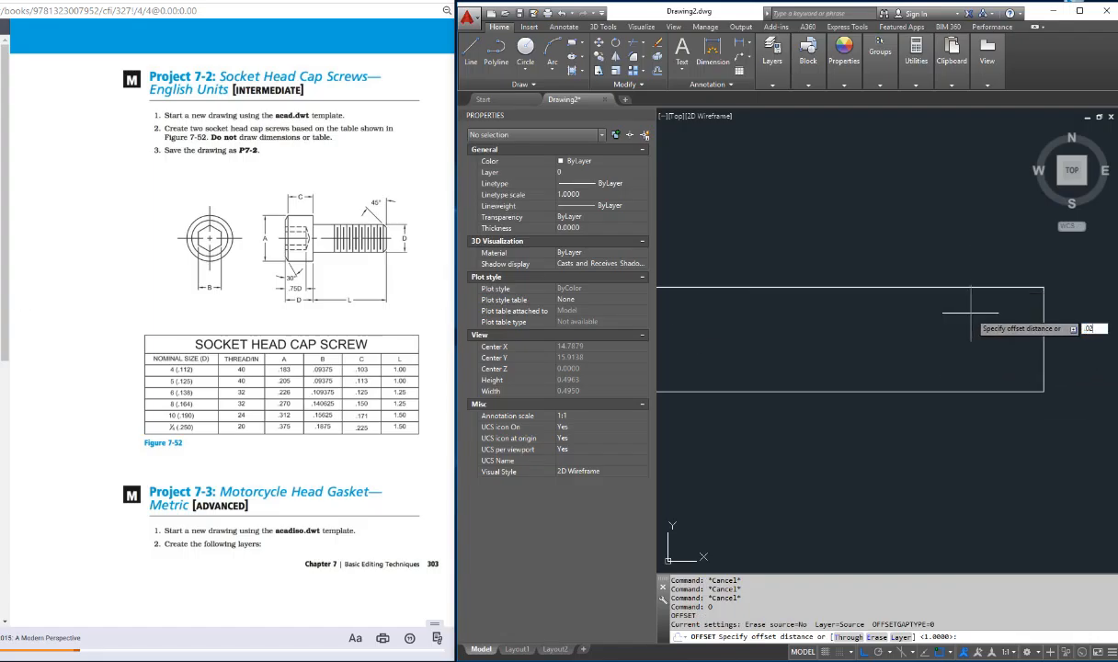
key("Return")
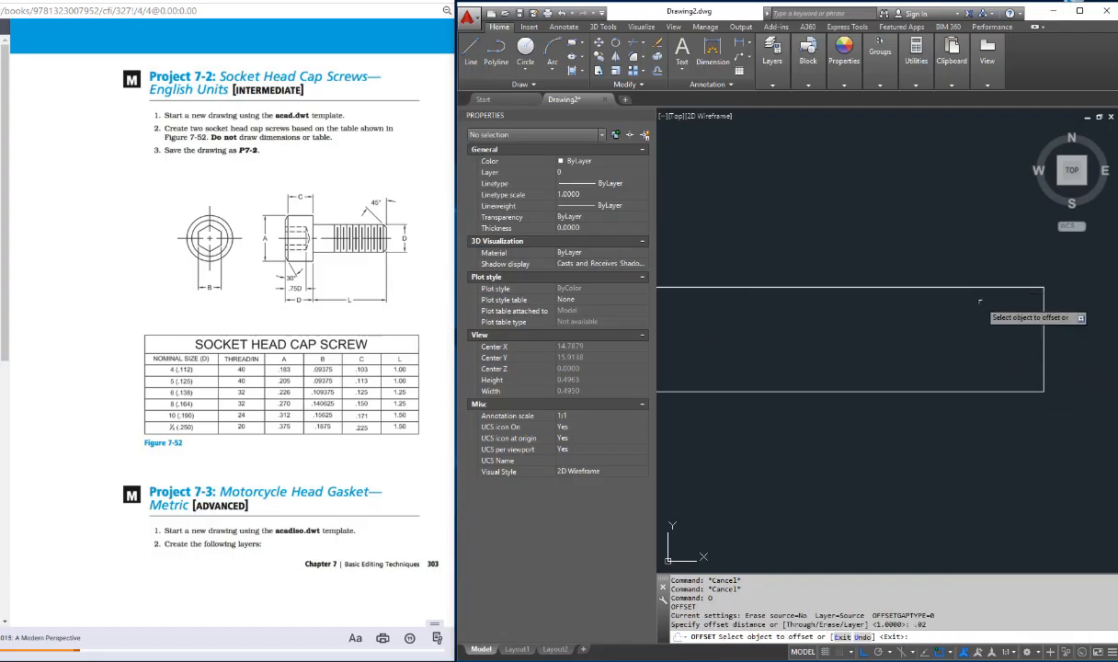
left_click(1044, 313)
left_click(924, 312)
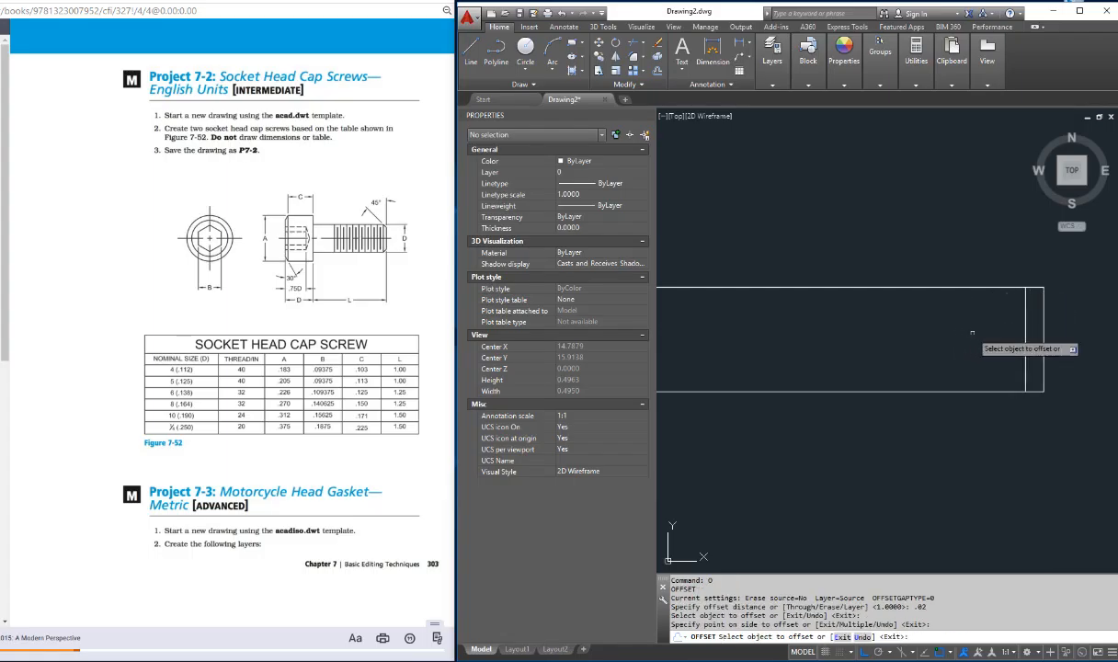
left_click(1024, 333)
left_click(998, 333)
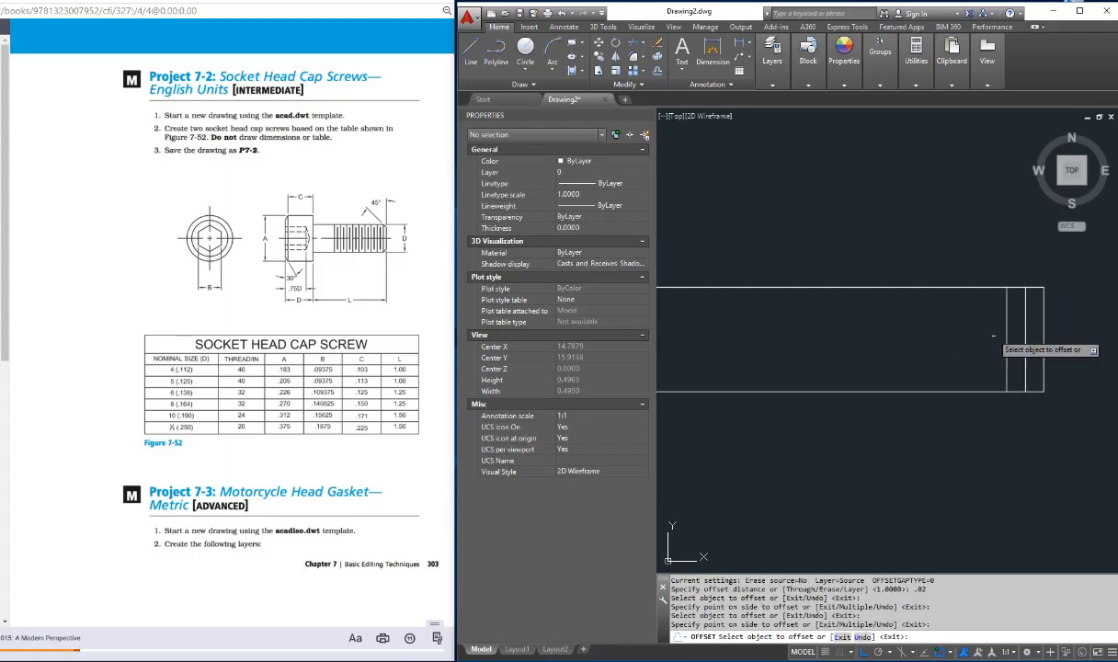
left_click(1006, 336)
left_click(977, 337)
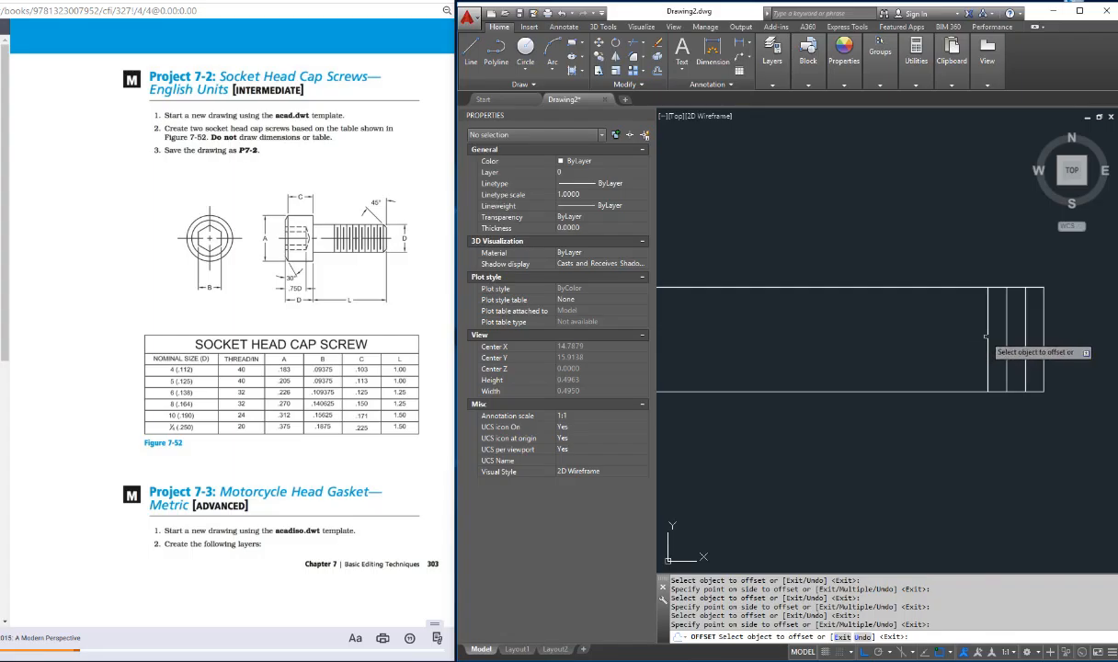
left_click(988, 336)
left_click(970, 337)
left_click(970, 337)
left_click(943, 342)
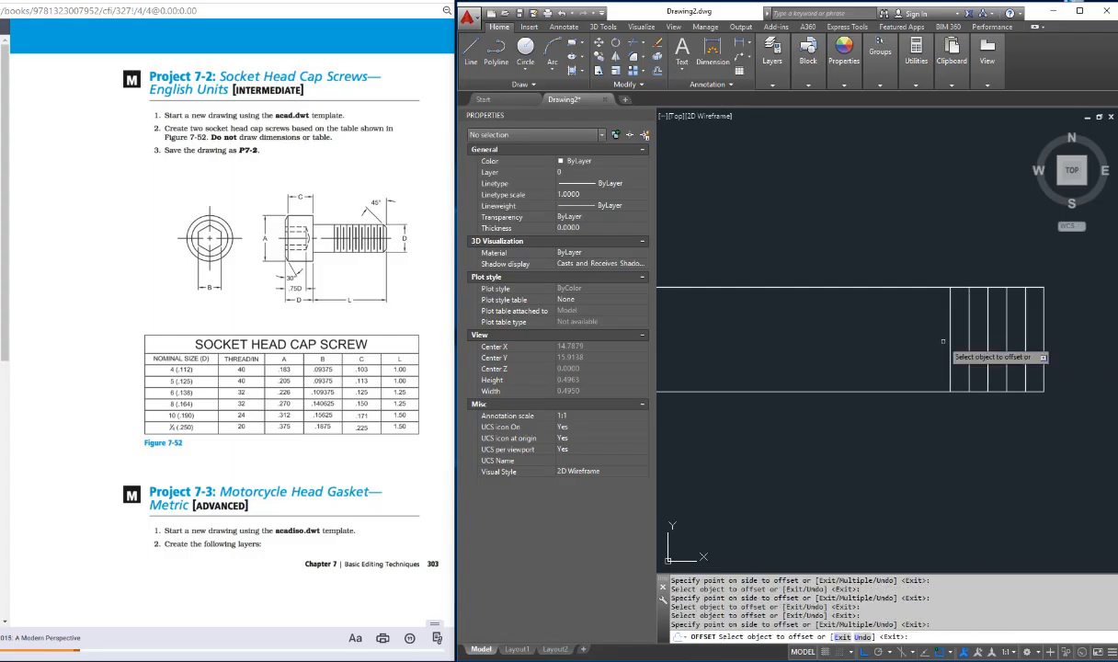
left_click(950, 342)
left_click(934, 343)
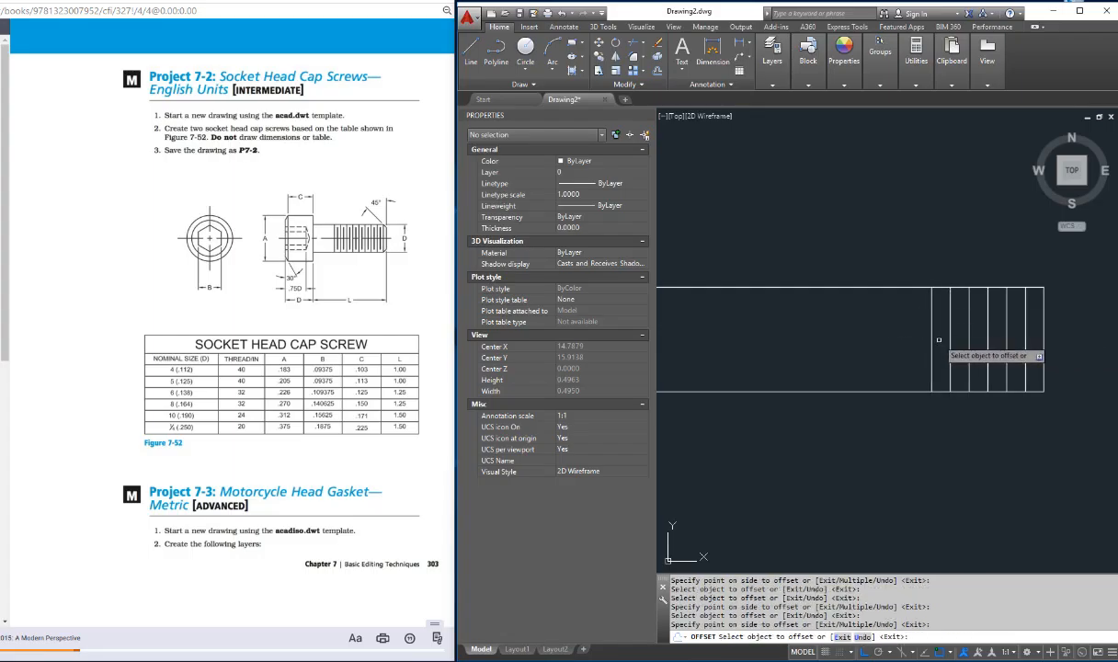
left_click(935, 343)
left_click(929, 345)
key("Escape")
key("Escape")
key("Escape")
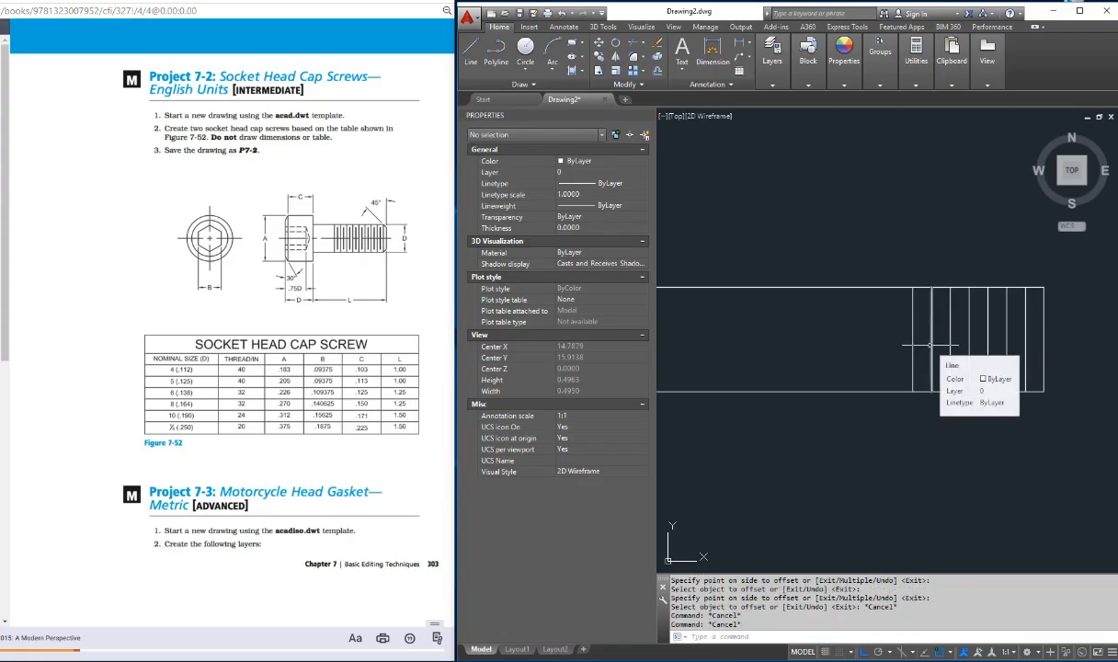
- Copy the seven thread lines toward the head, from the shank's upper end corner to the top of the leftmost thread line
type("cop")
key("Return")
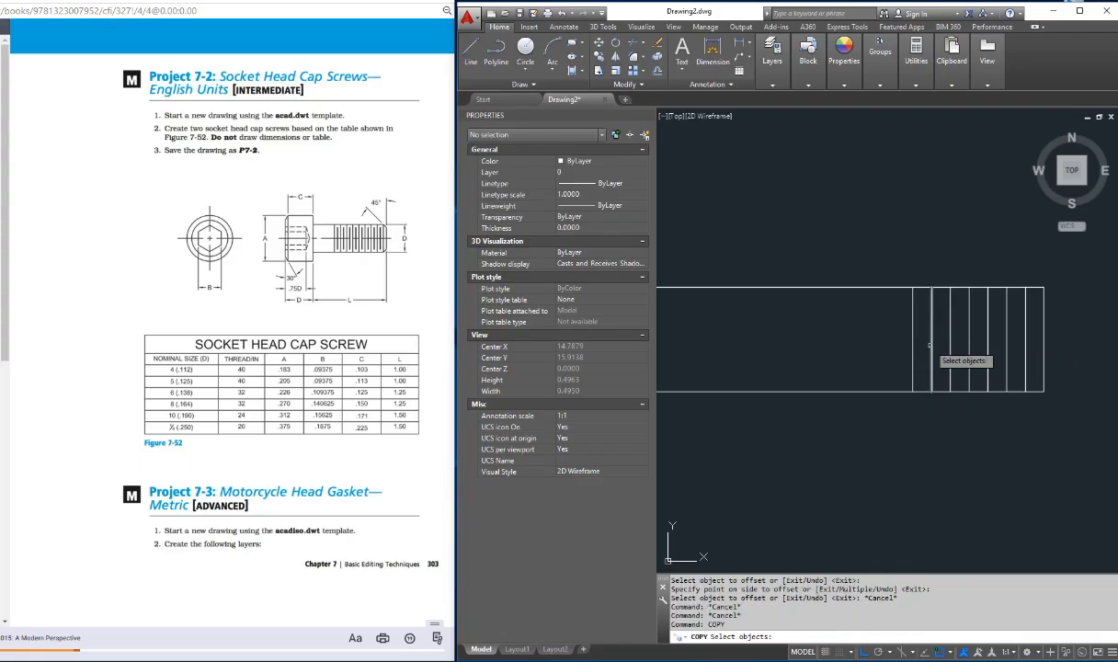
left_click(1036, 306)
left_click(955, 348)
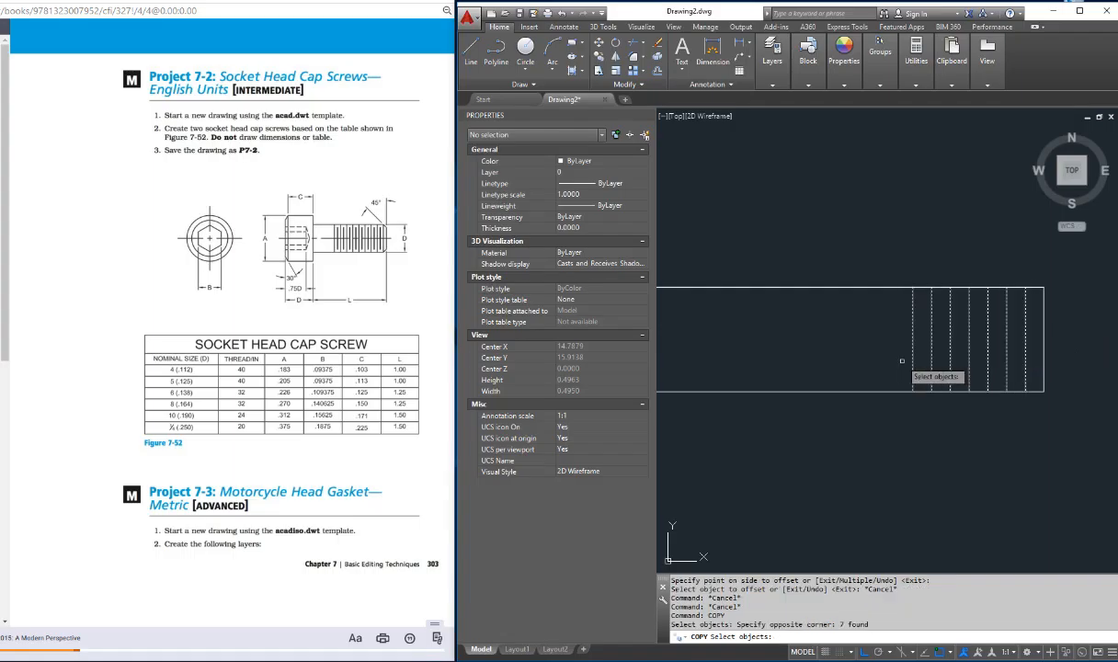
key("Return")
left_click(1045, 286)
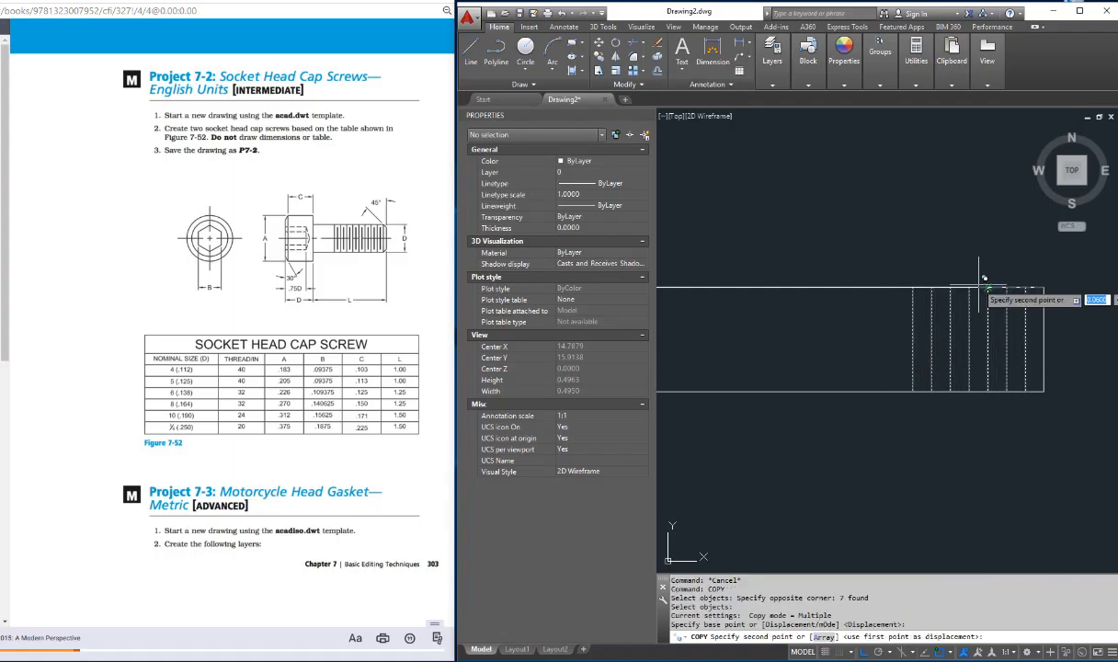
left_click(861, 306)
key("Escape")
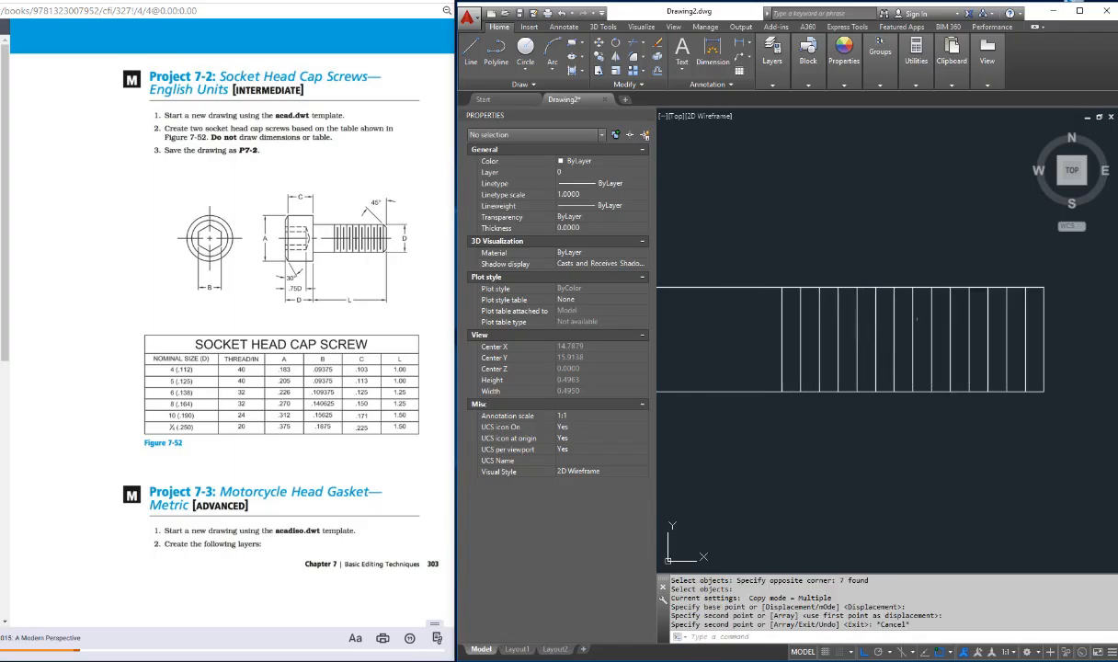
- Offset the upper and lower shank lines .02 inward as guides for the short thread lines
scroll(887, 354, "down", 10)
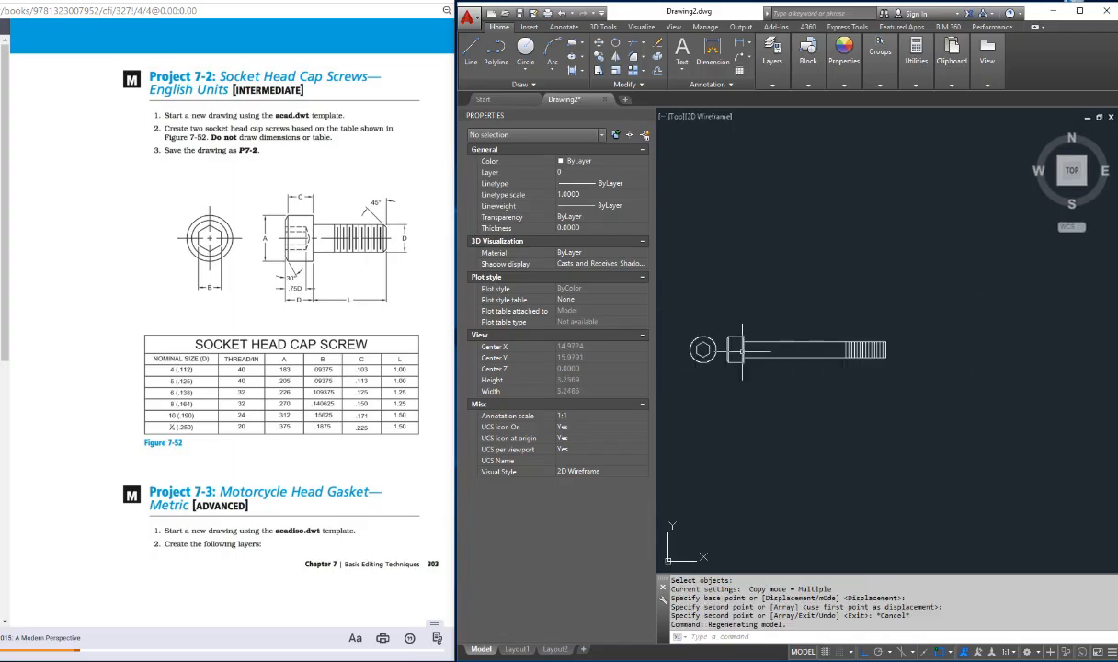
scroll(887, 349, "up", 5)
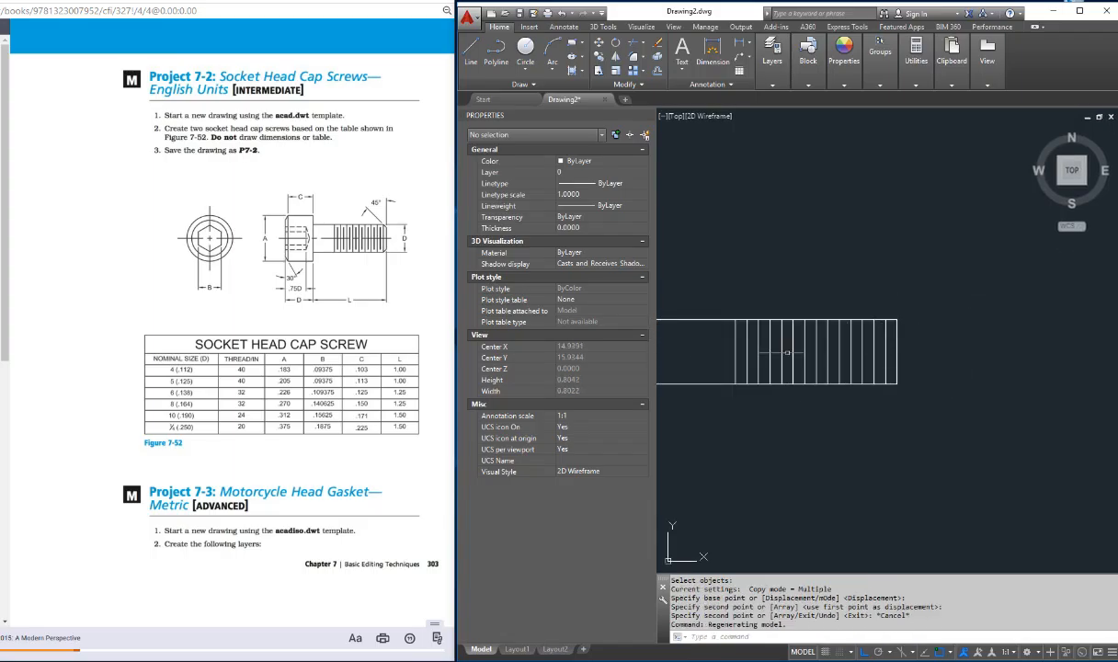
key("Escape")
key("Escape")
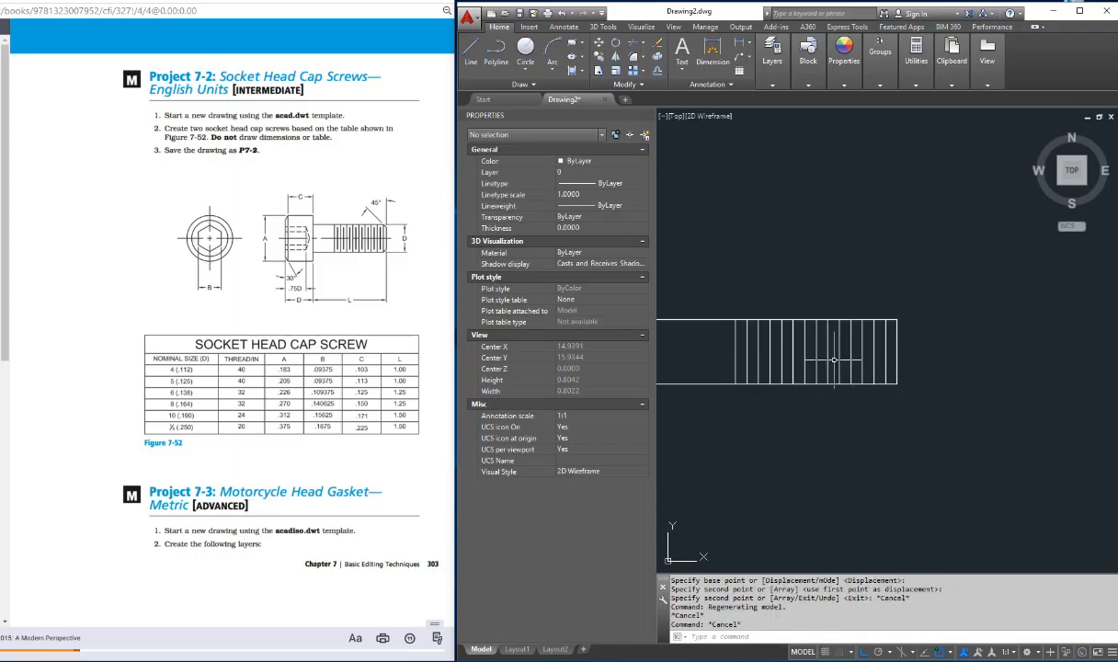
type("p")
key("Return")
mouse_move(816, 360)
left_mouse_down()
mouse_move(884, 328)
mouse_move(888, 344)
left_mouse_up()
scroll(889, 344, "up", 1)
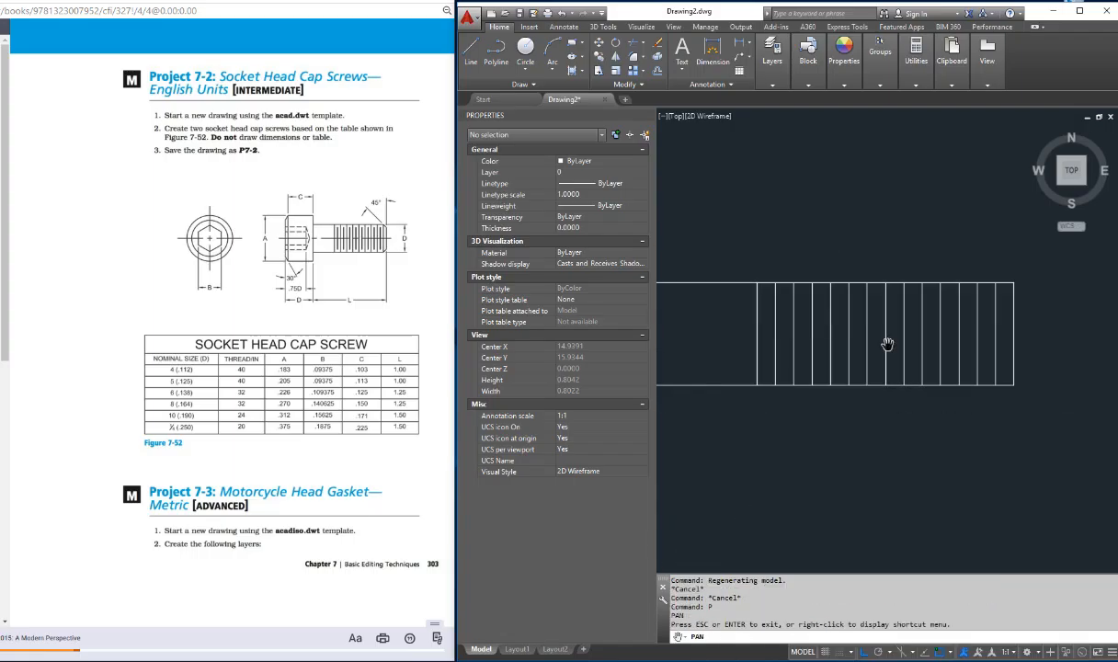
key("Escape")
key("Escape")
type("o")
key("Return")
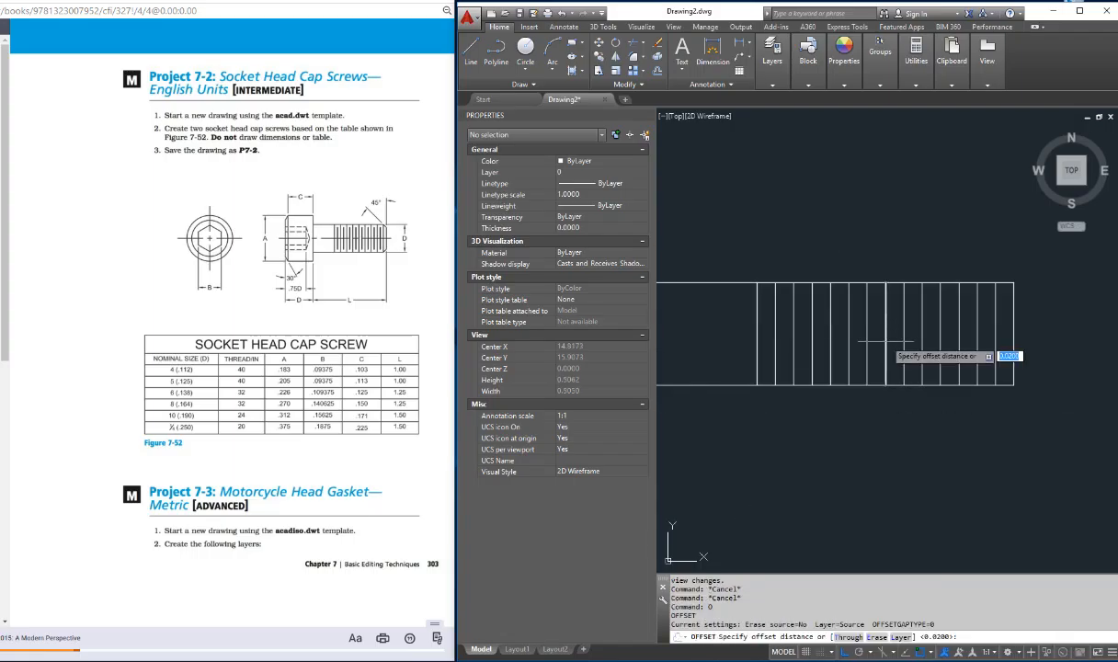
key("Return")
left_click(877, 285)
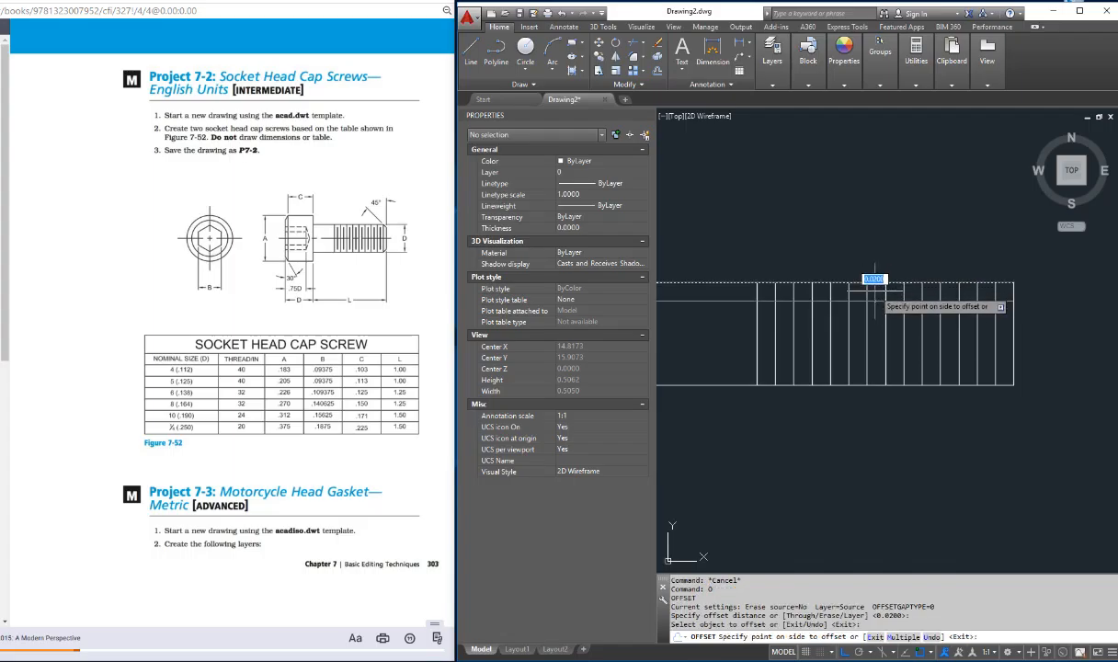
left_click(876, 332)
left_click(877, 384)
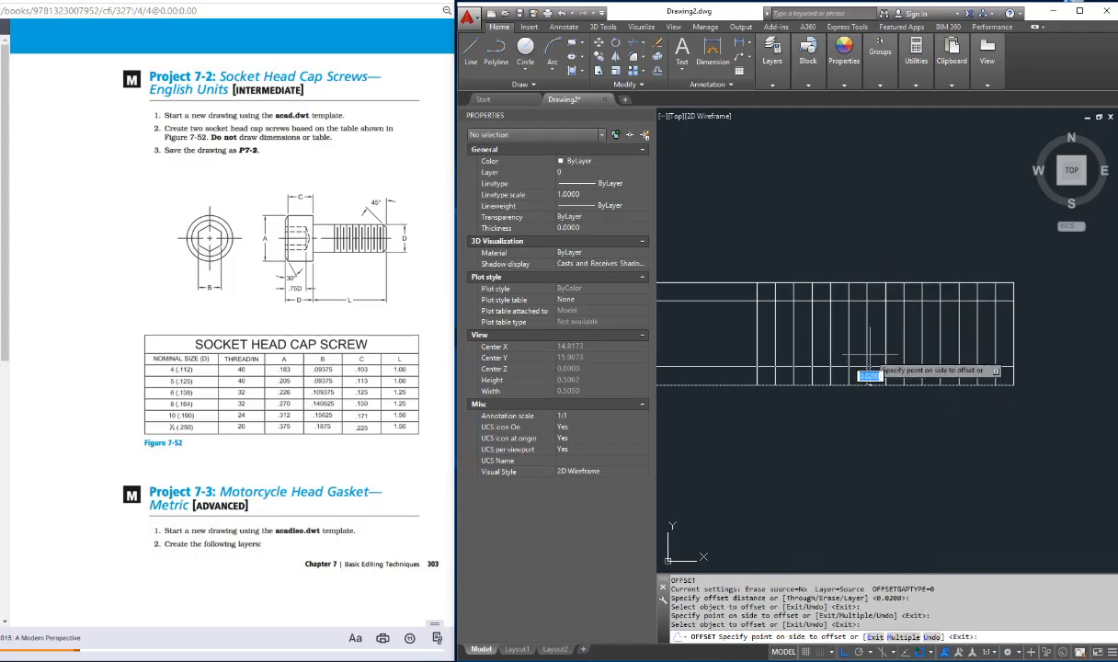
left_click(863, 342)
key("Escape")
key("Escape")
key("Escape")
key("Escape")
key("Escape")
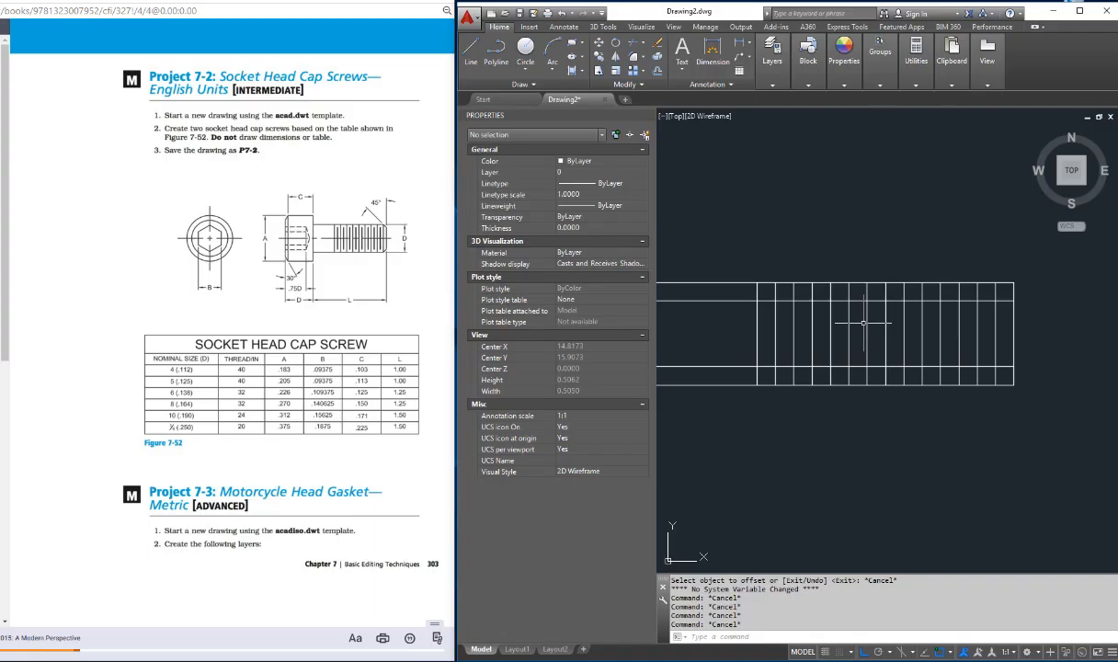
- Trim every other thread line back to the two inner guide lines, both above and below
type("tr")
key("Return")
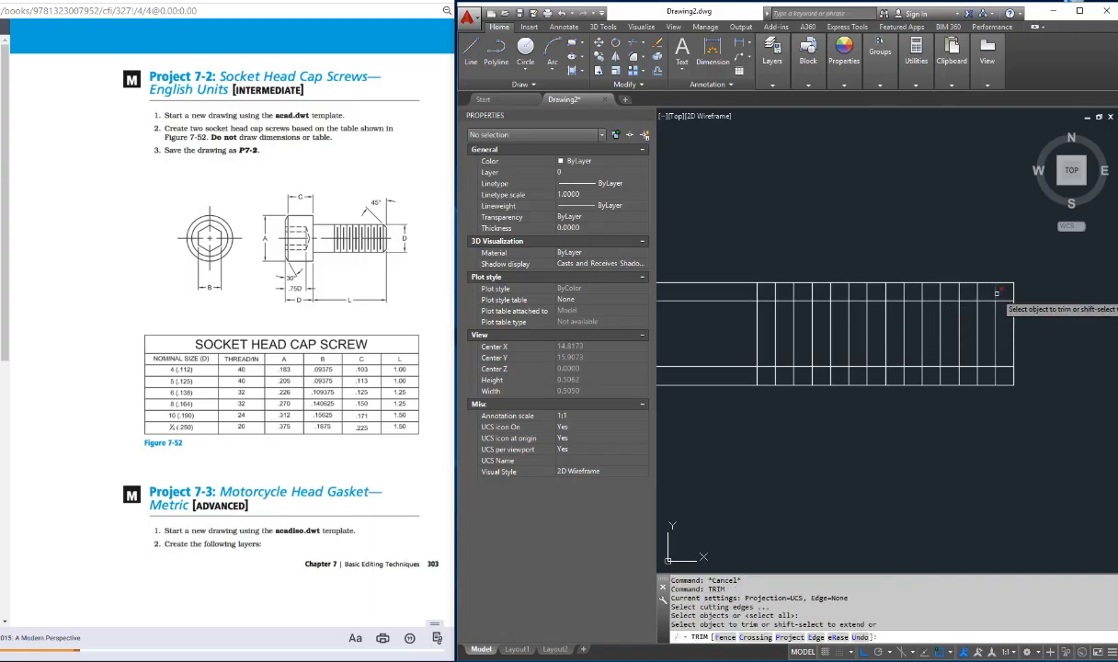
key("Return")
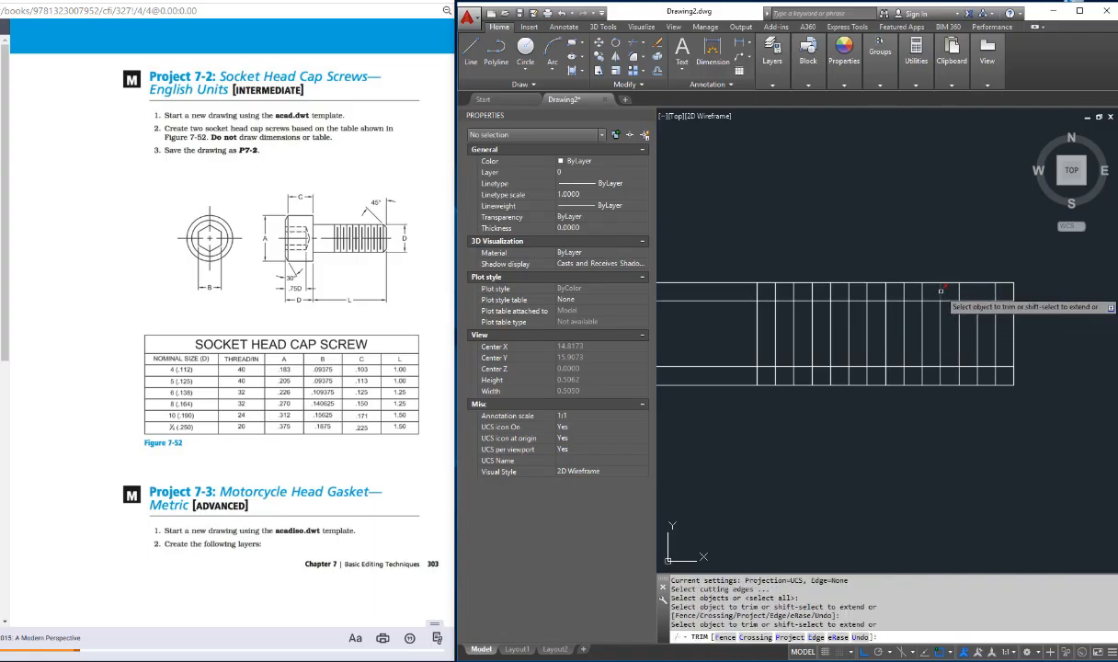
left_click(940, 290)
left_click(909, 290)
left_click(900, 291)
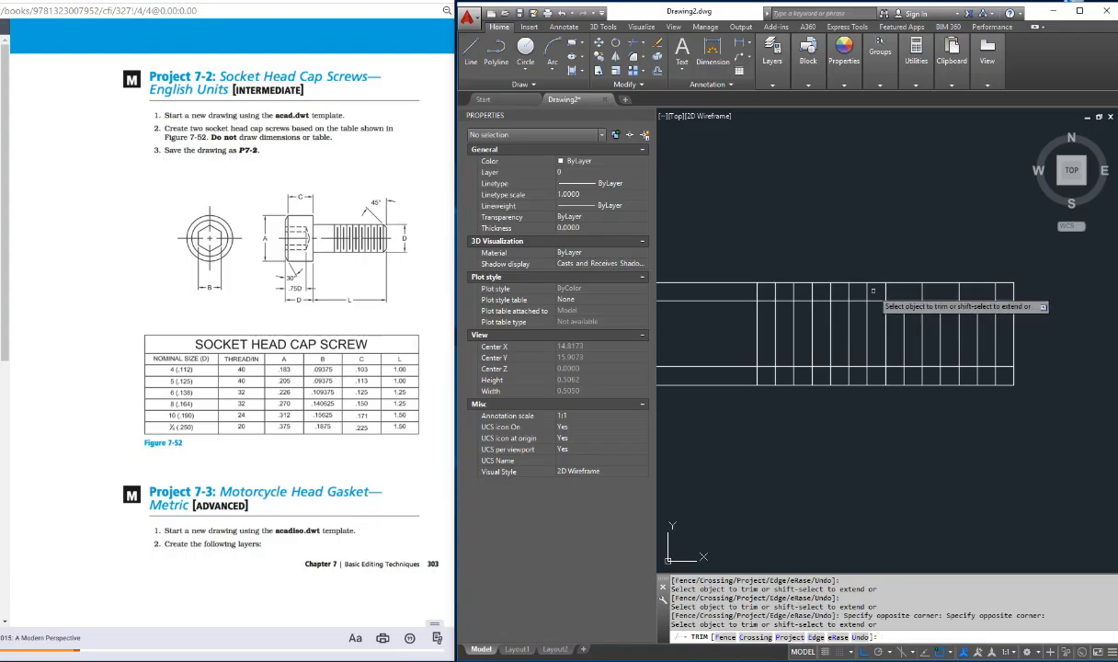
left_click(873, 293)
left_click(860, 293)
left_click(840, 292)
left_click(826, 293)
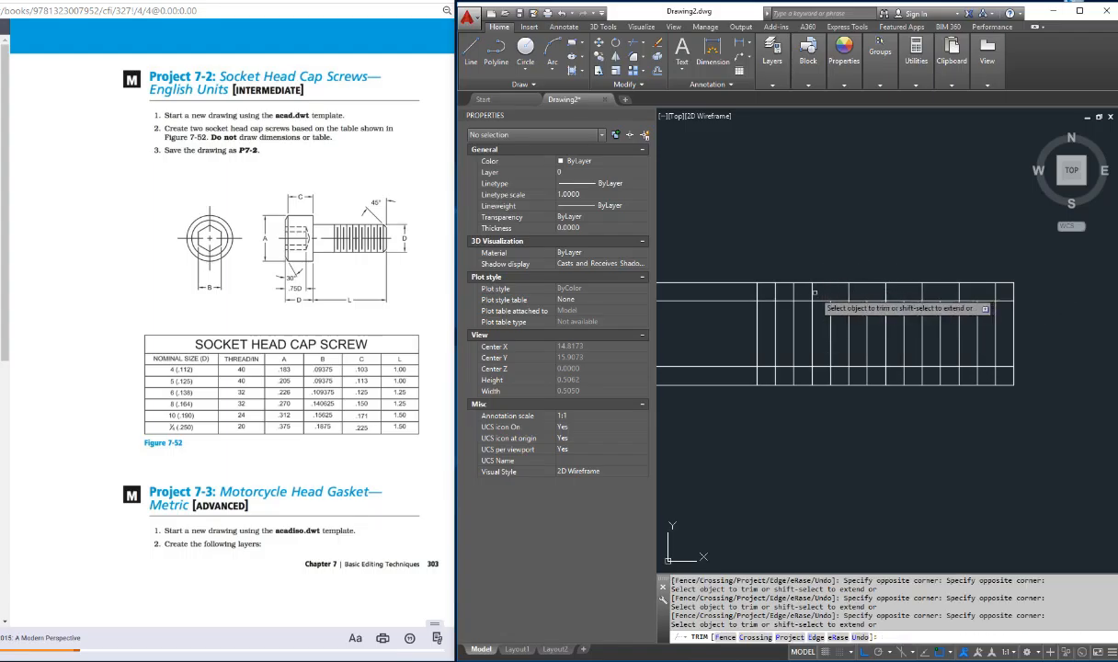
left_click(795, 292)
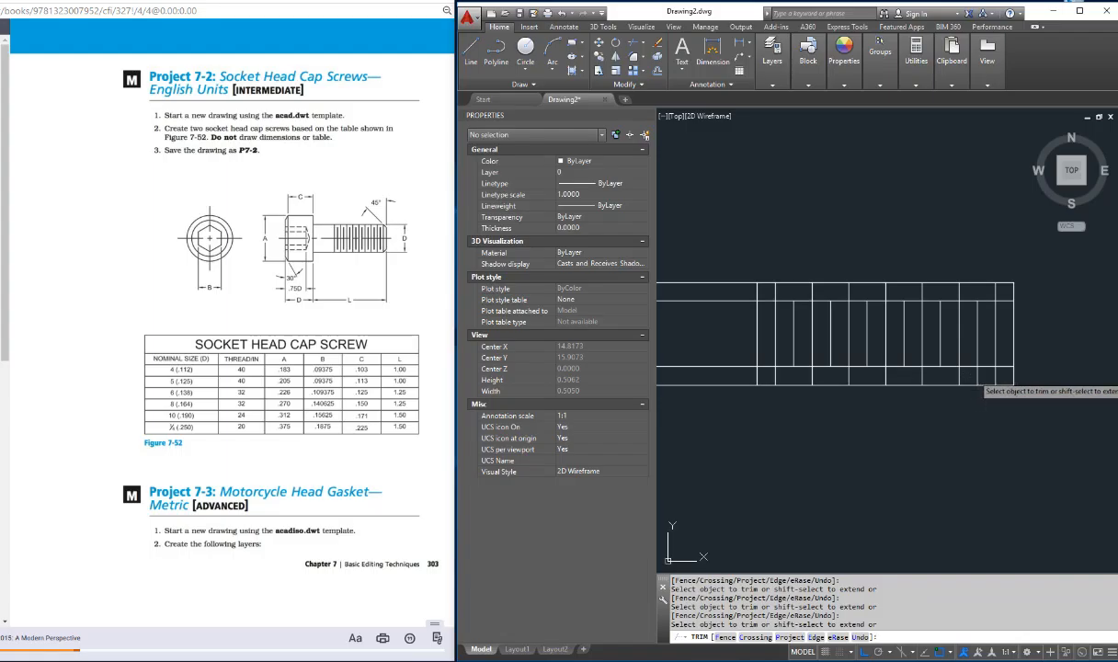
key("Escape")
key("Escape")
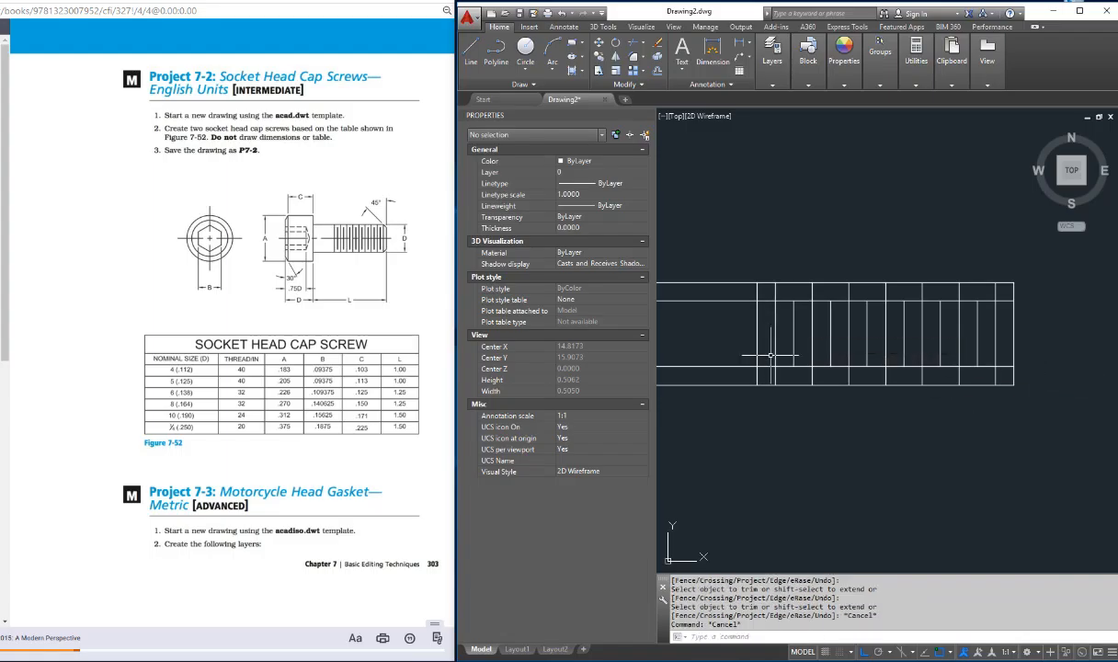
- Delete the thread line nearest the head and the two horizontal guide lines inside the shank
left_click(756, 344)
key("Delete")
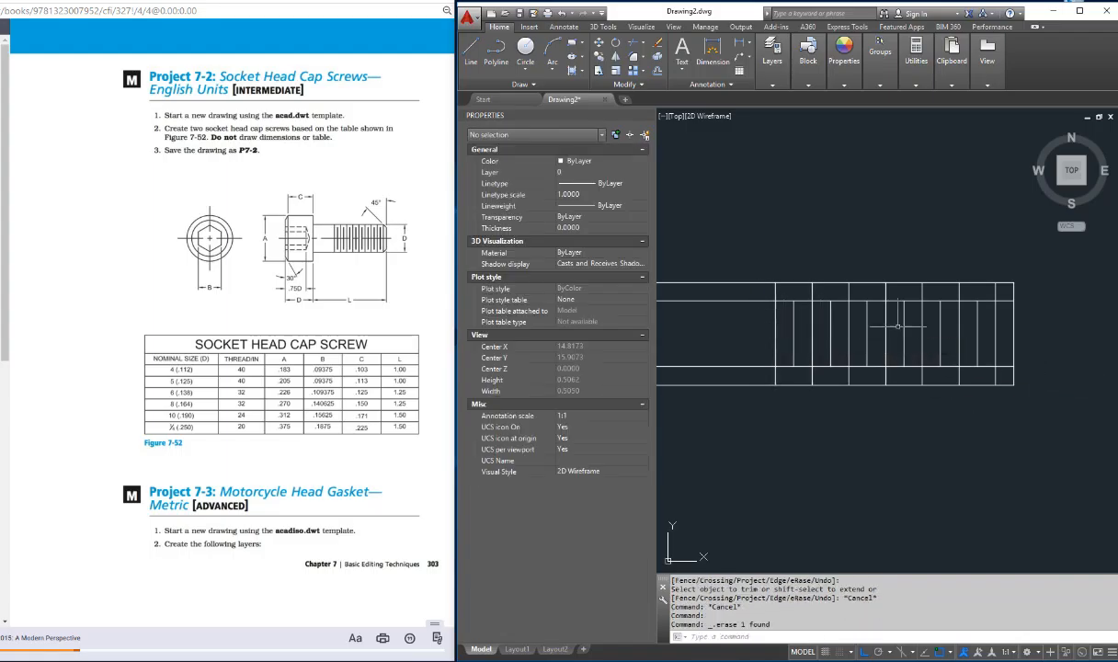
left_click(720, 288)
left_click(662, 373)
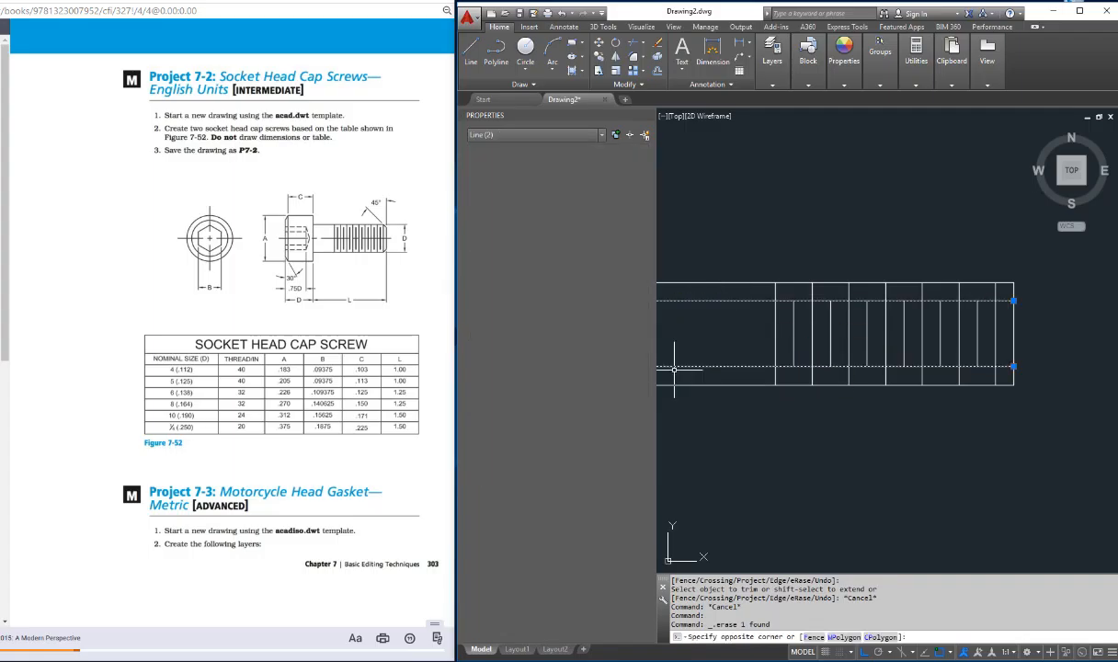
key("Delete")
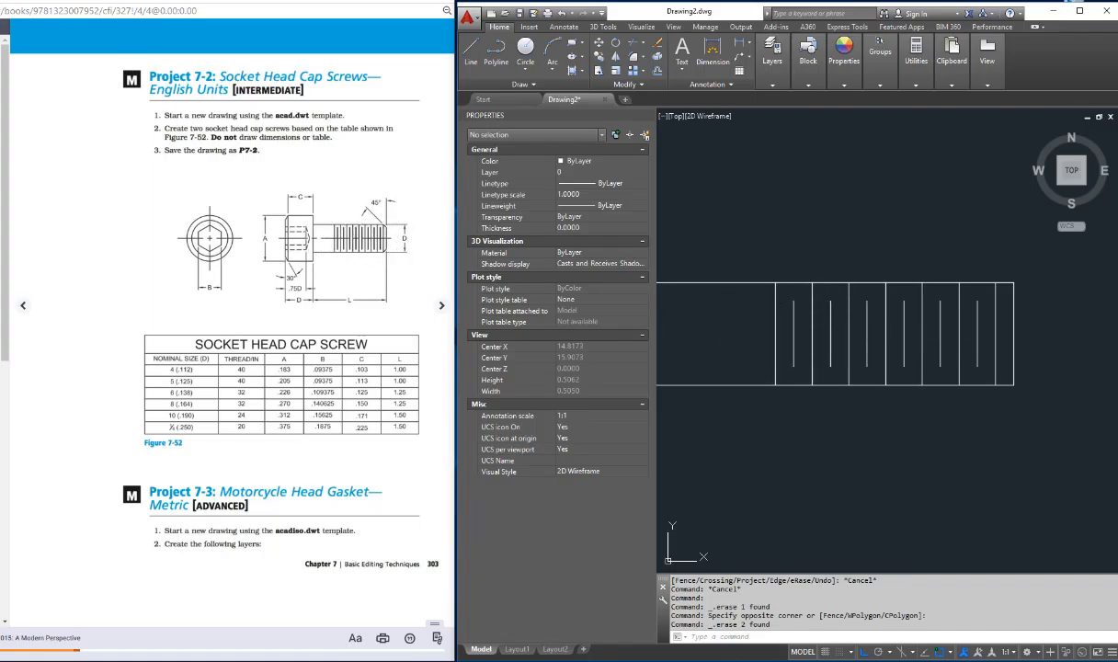
key("Escape")
key("Escape")
key("Escape")
key("Escape")
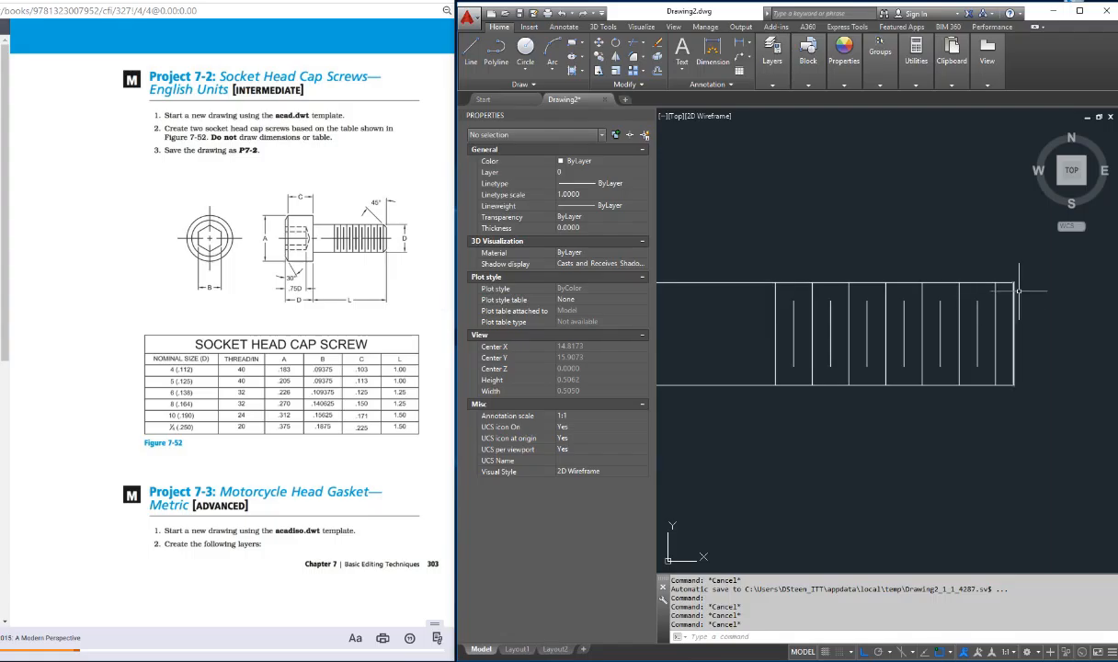
- Draw a line .2 long at -45° from the top of the thread line nearest the shank's end, with Ortho off
scroll(1017, 286, "up", 4)
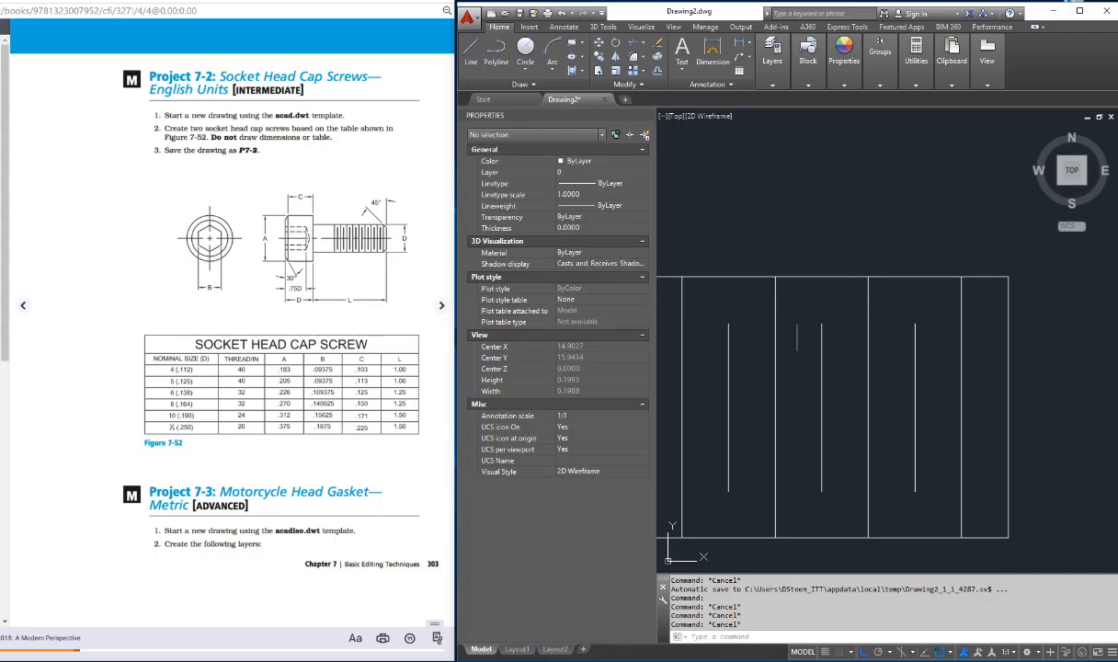
scroll(821, 327, "down", 2)
key("Escape")
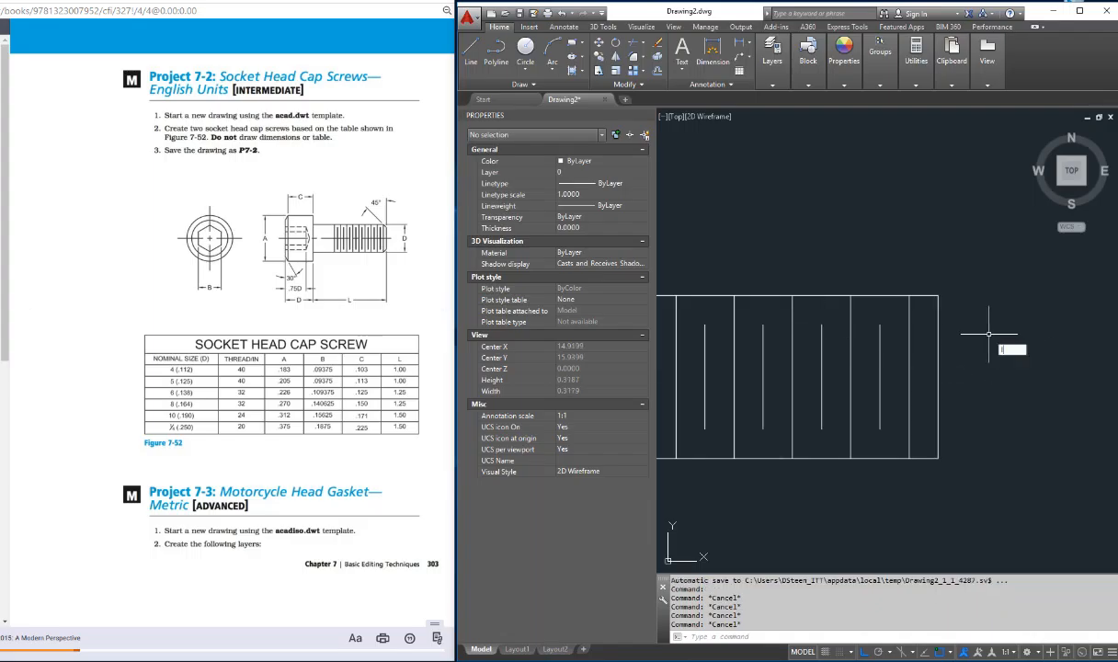
type("l")
key("Return")
left_click(910, 296)
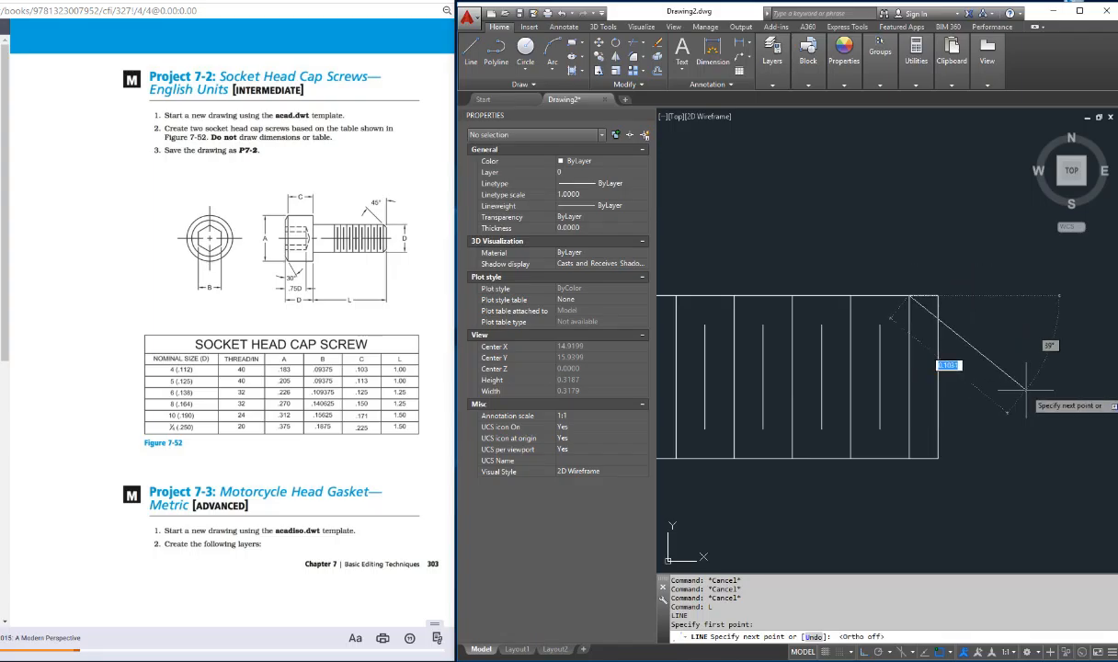
key("F8")
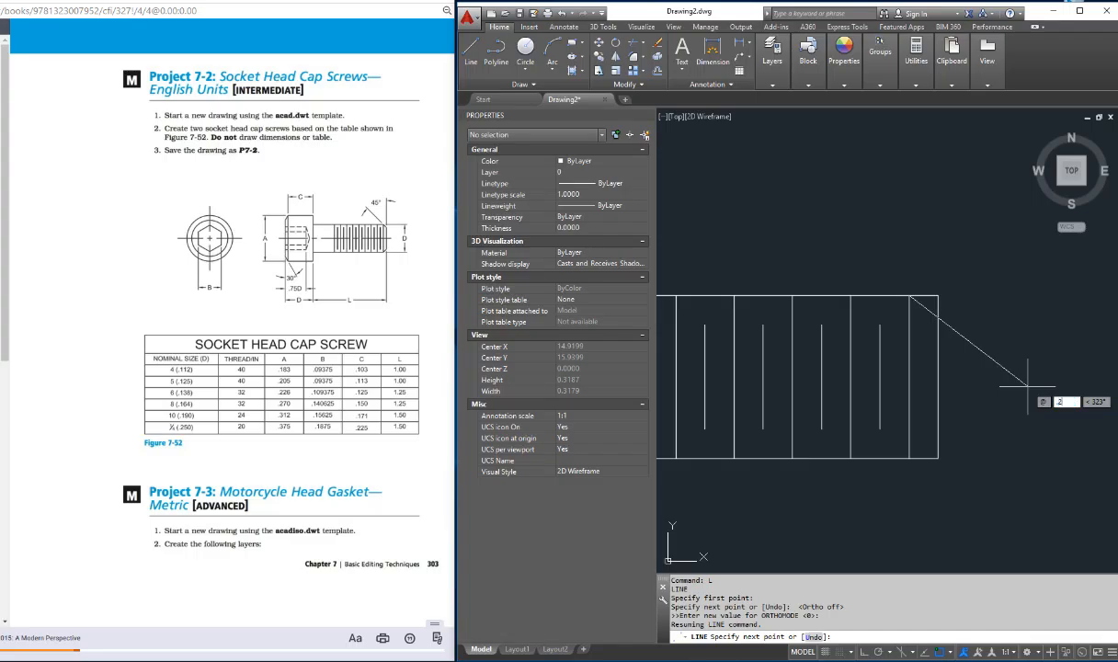
type("2")
key("Tab")
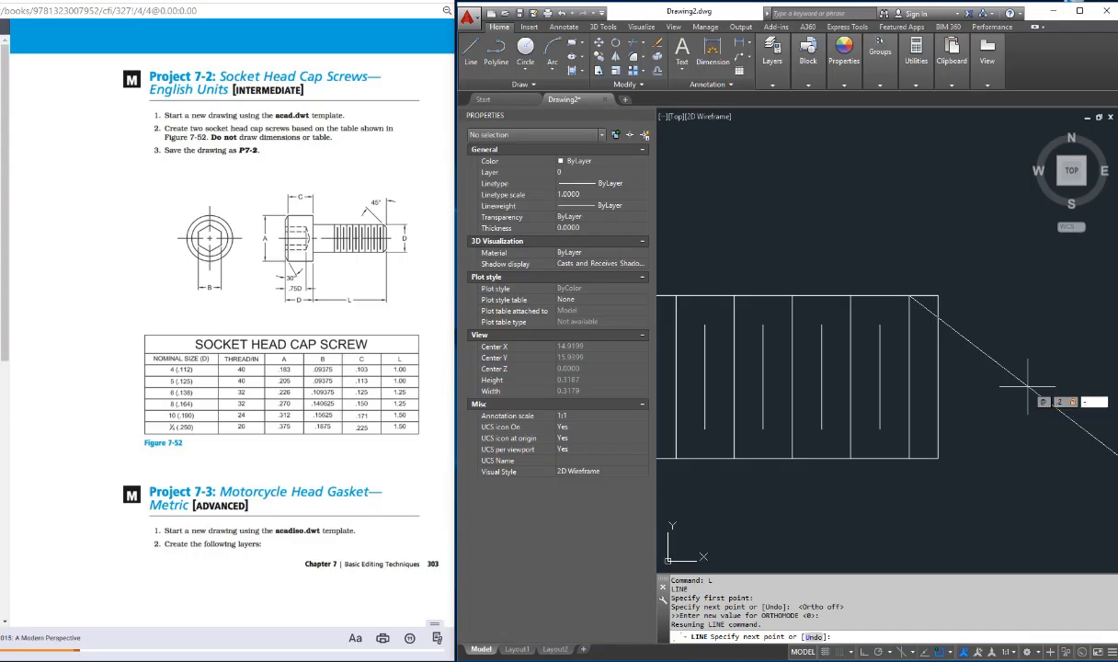
type("-45")
key("Return")
key("Escape")
key("Escape")
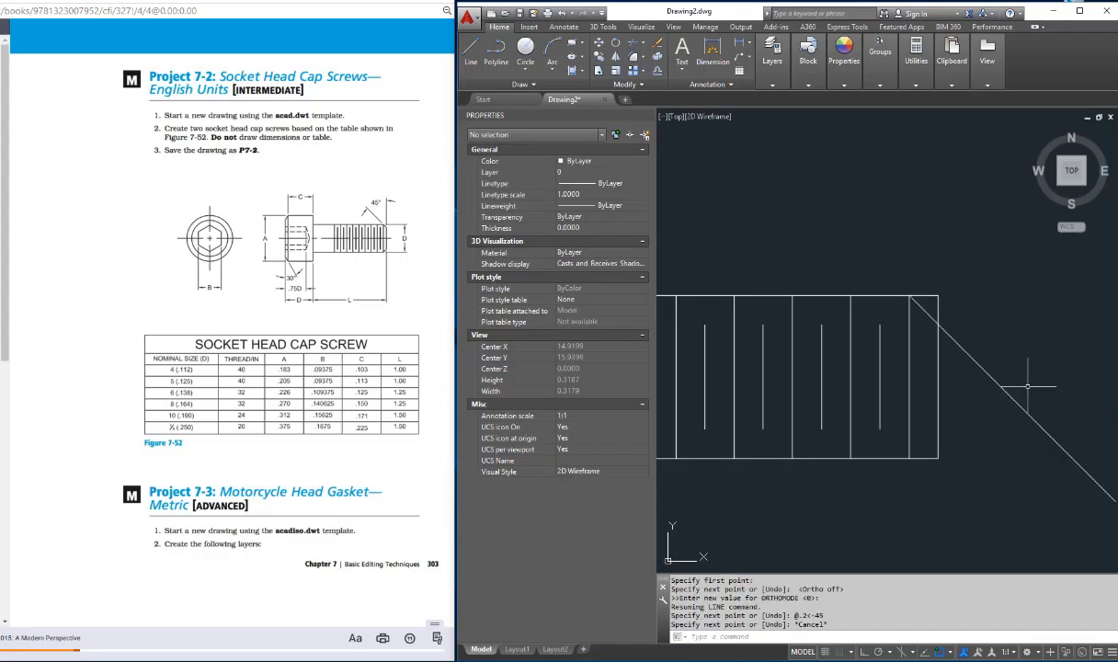
key("Escape")
key("Escape")
key("Escape")
key("Escape")
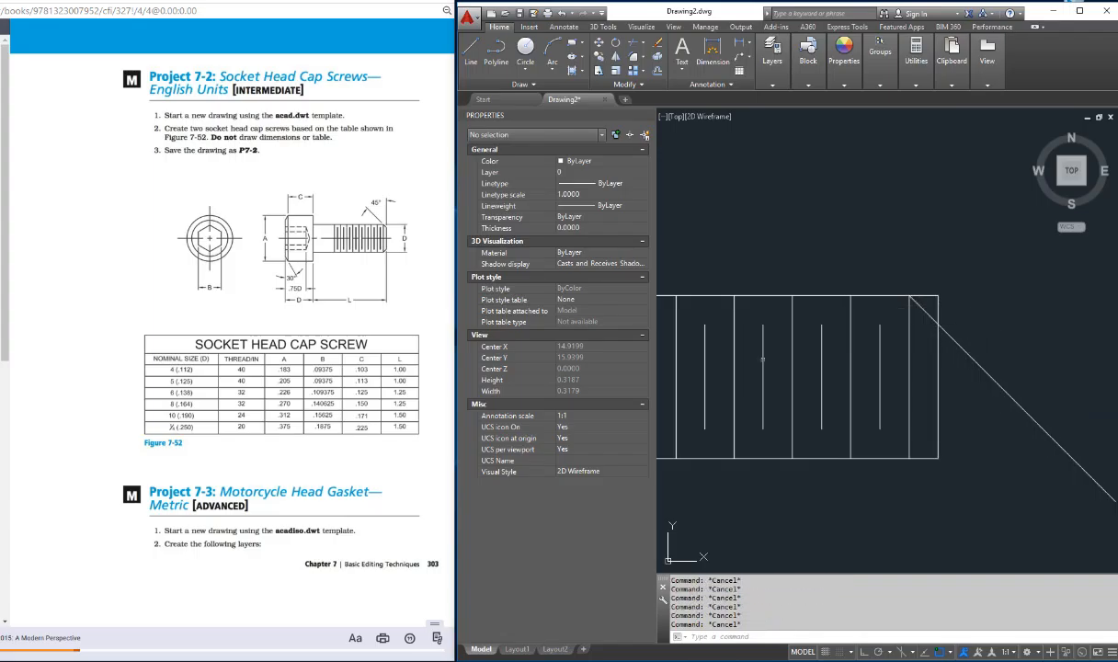
- Try to move the angled line and all the thread lines .1 horizontally toward the shank's end
scroll(796, 349, "down", 3)
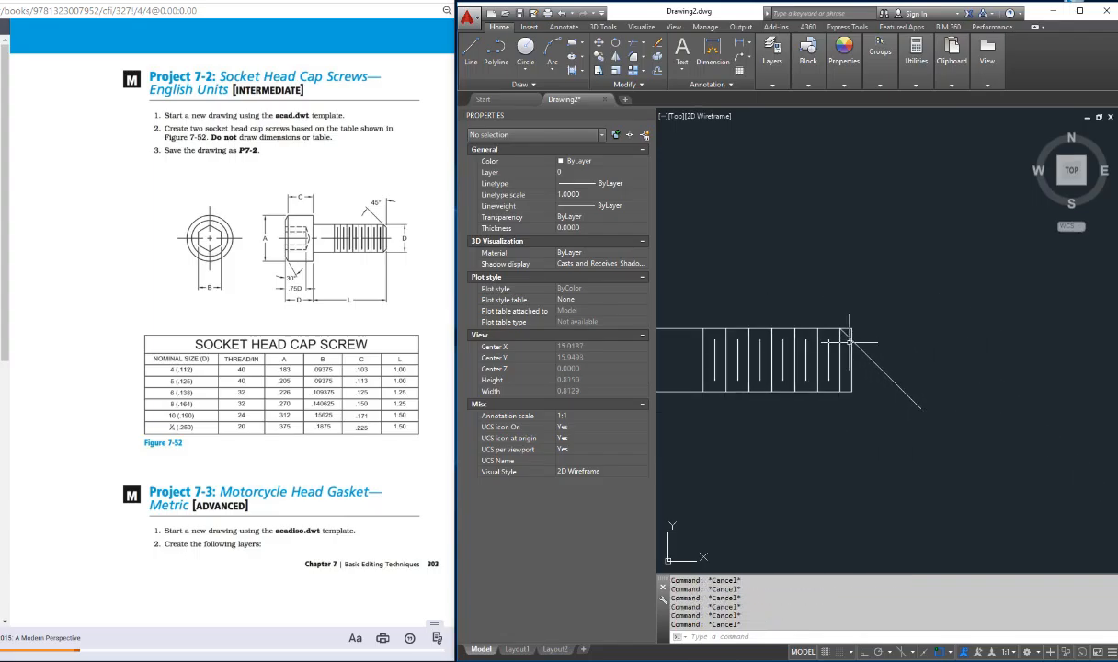
type("m")
key("Return")
left_click(828, 339)
left_click(844, 358)
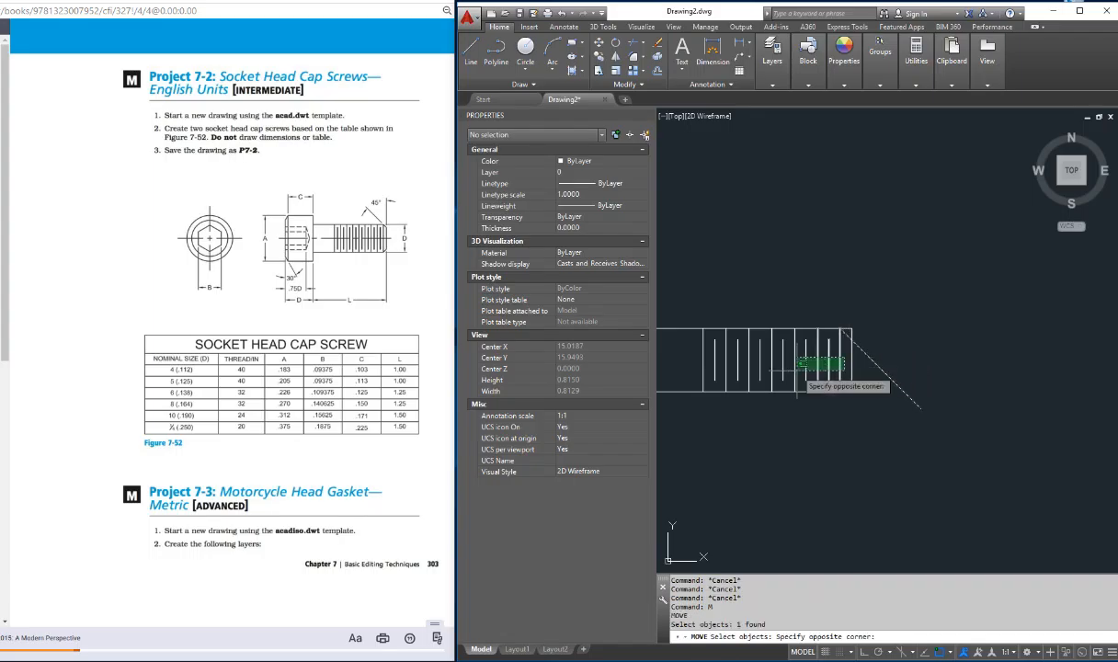
left_click(648, 373)
key("Return")
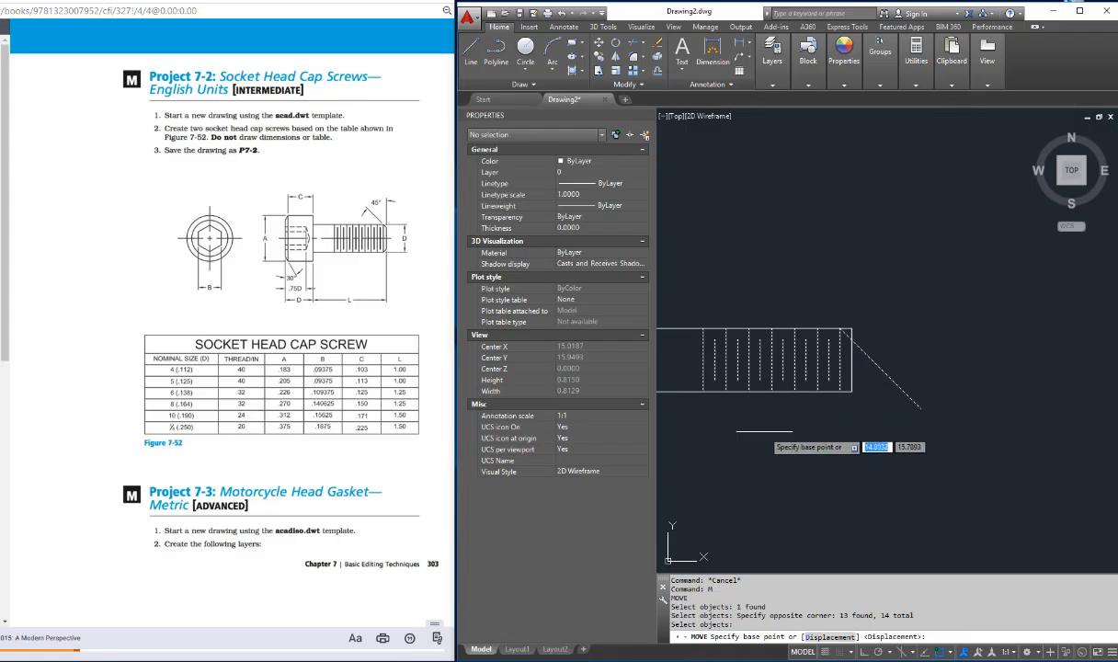
left_click(765, 432)
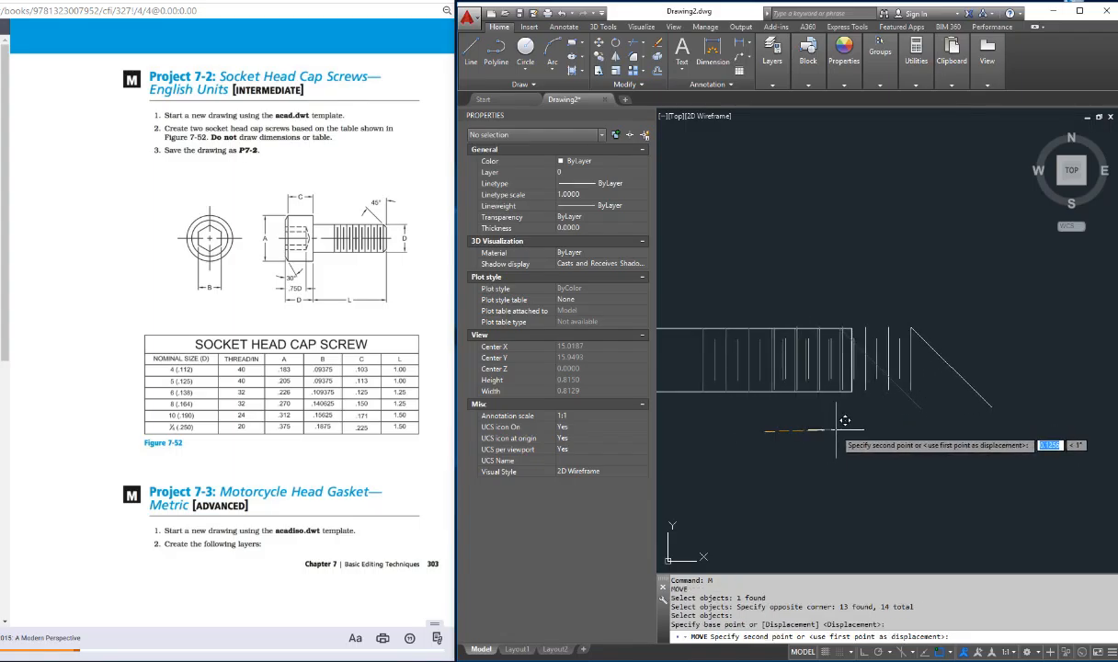
key("F8")
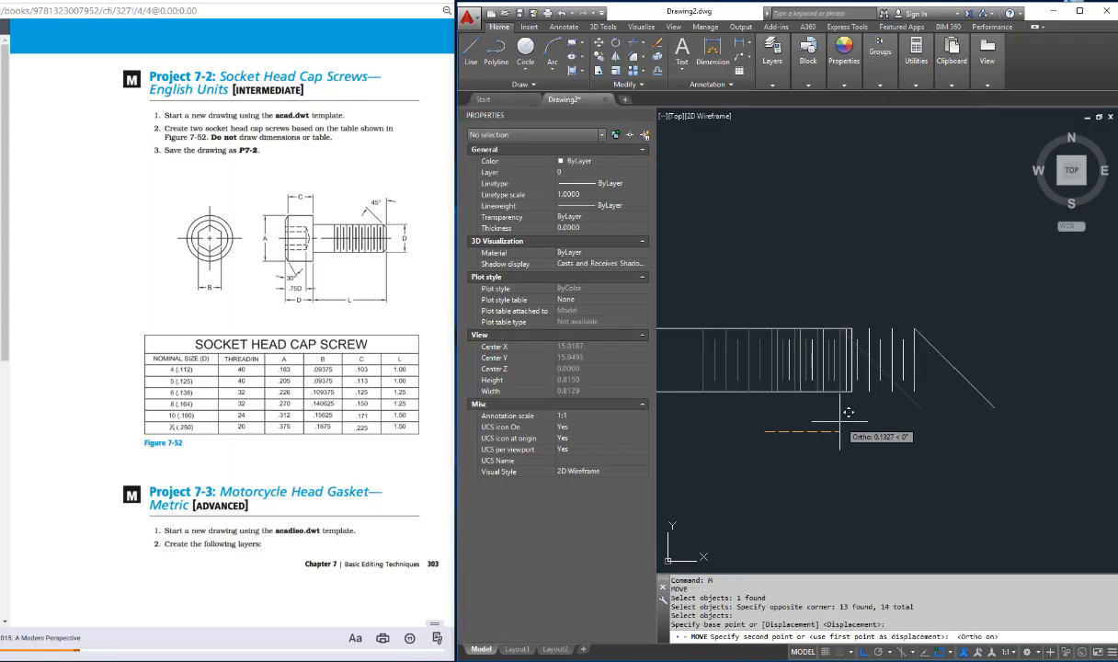
type(".1")
key("Return")
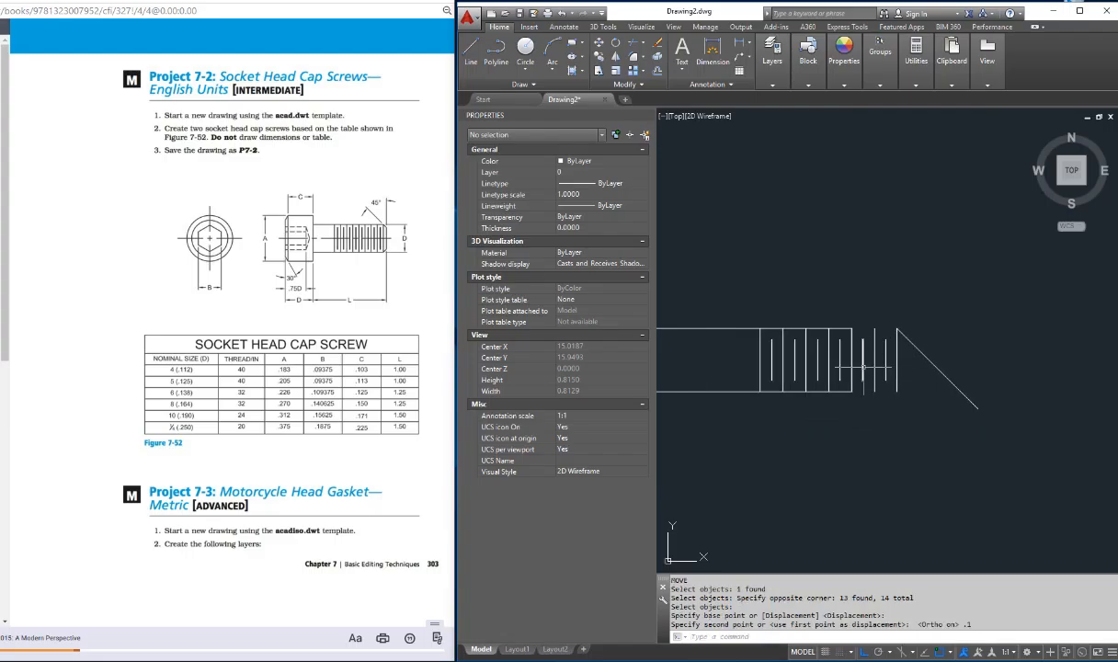
- Undo the last move of the thread lines and angled line
type("u")
key("Return")
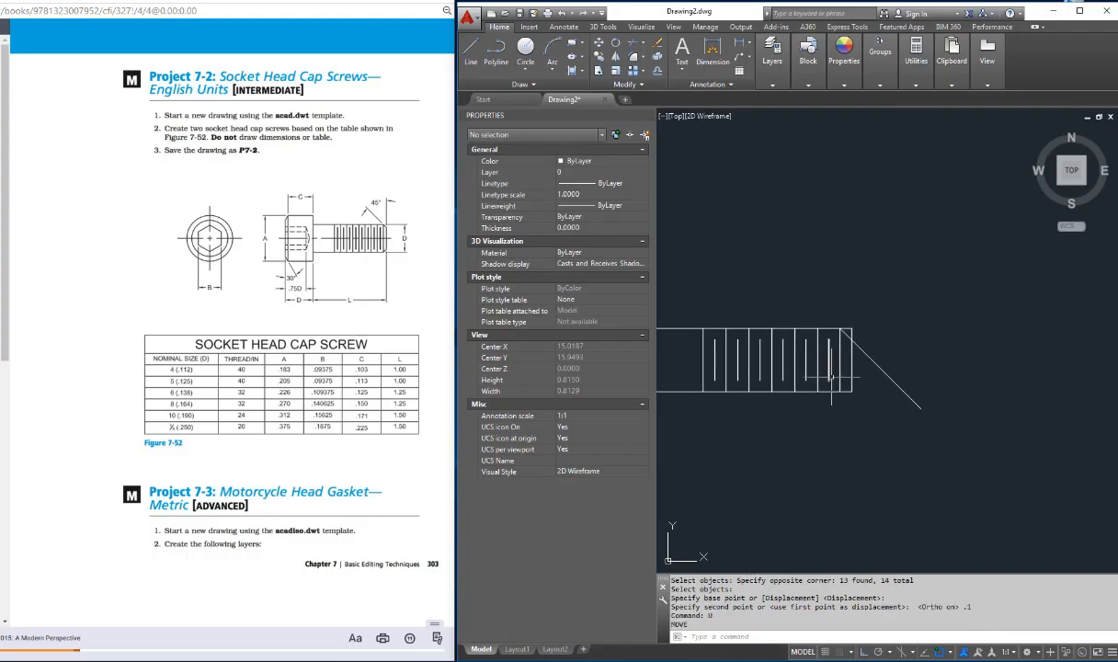
key("Escape")
key("Escape")
key("Escape")
key("Escape")
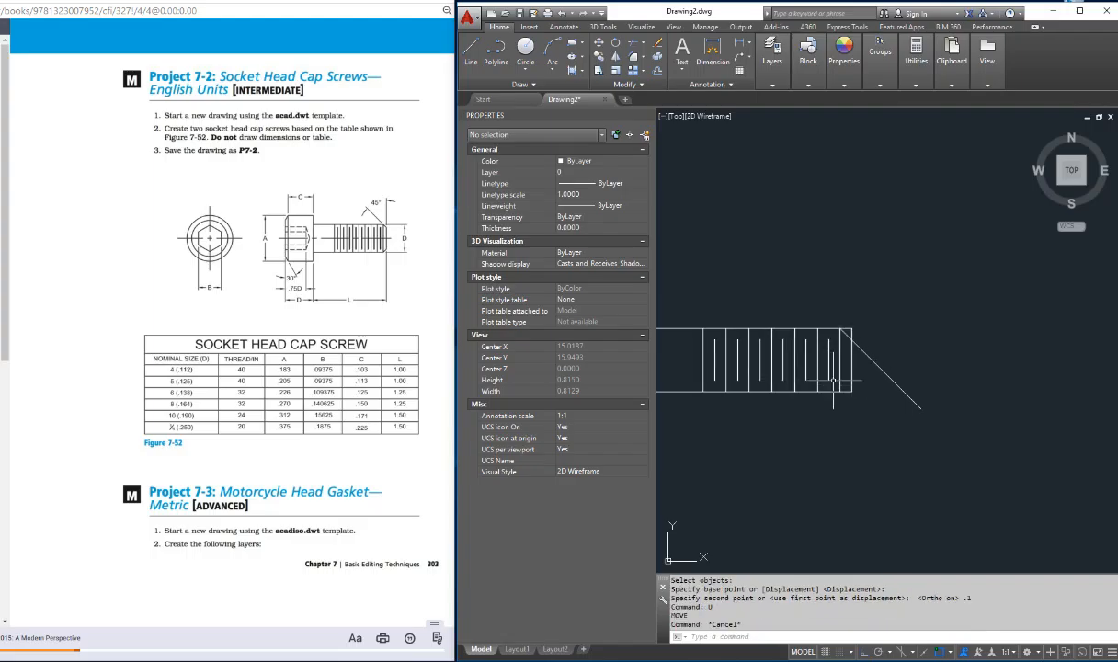
- Move the angled line and all the thread lines .01 horizontally toward the shank's end, with Ortho on
type("m")
key("Return")
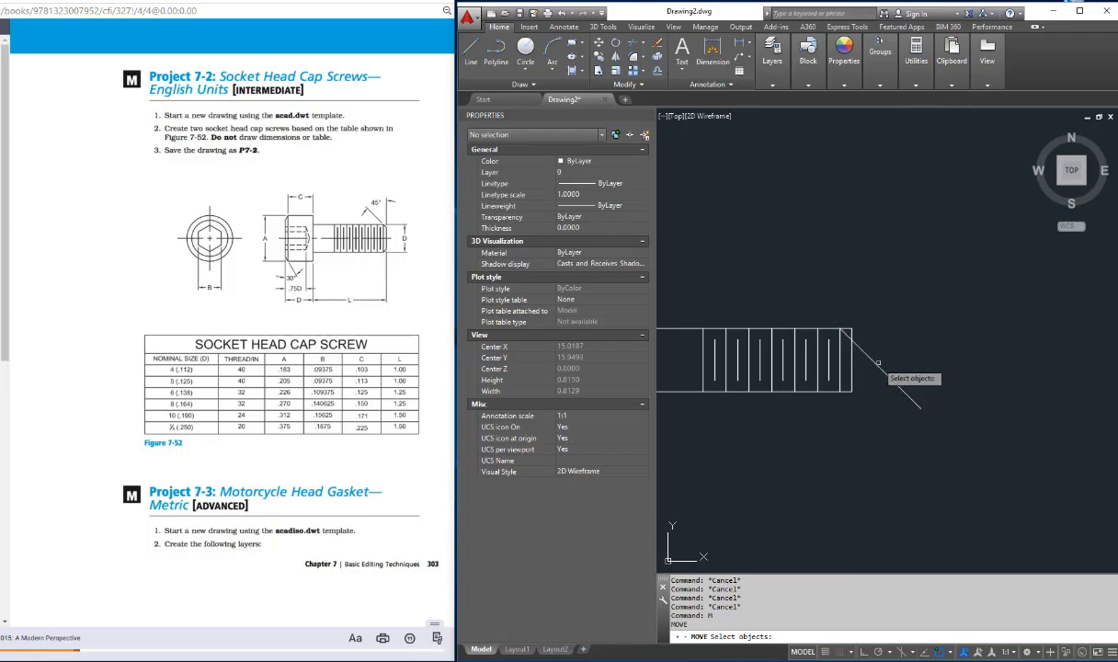
left_click(897, 391)
left_click(859, 367)
left_click(879, 374)
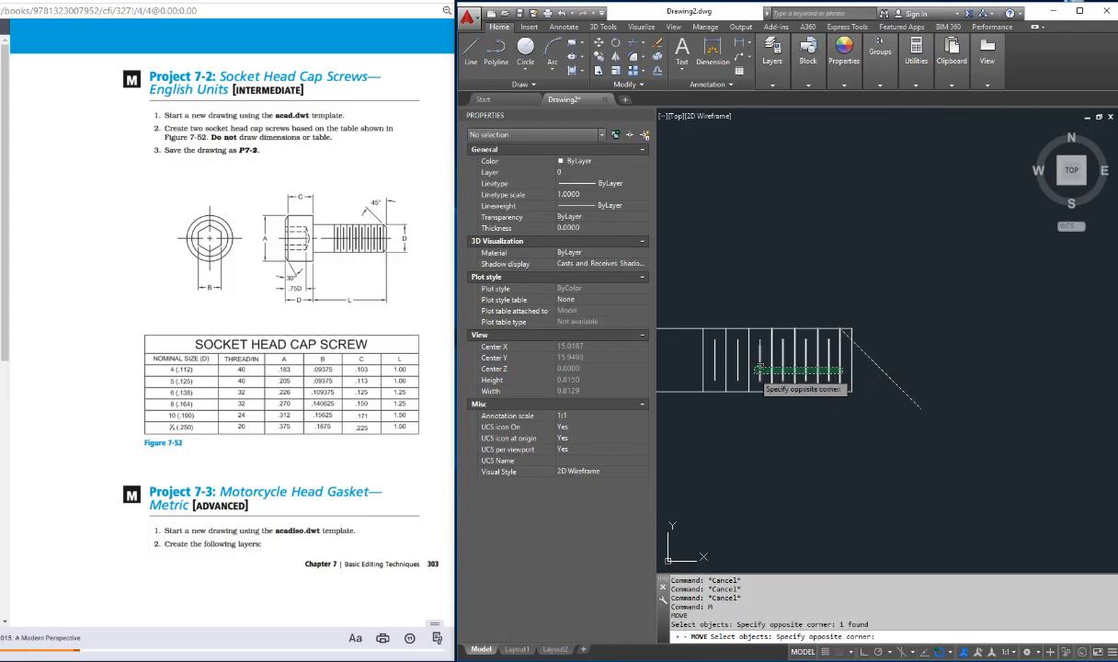
left_click(690, 336)
key("Return")
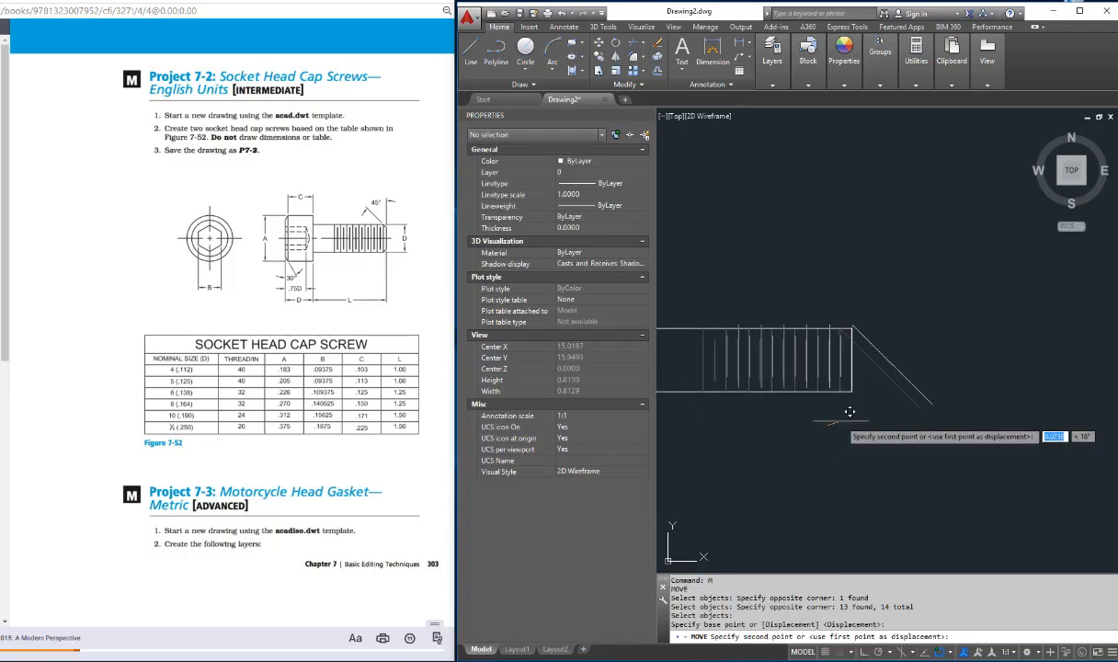
left_click(829, 425)
key("F8")
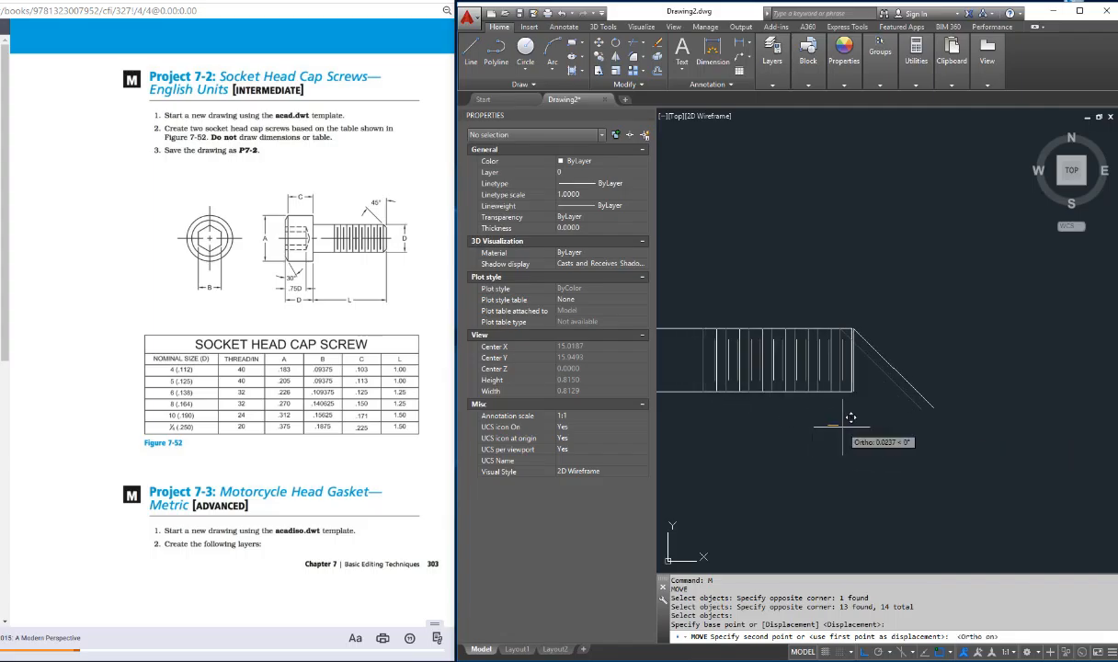
type(".01")
key("Return")
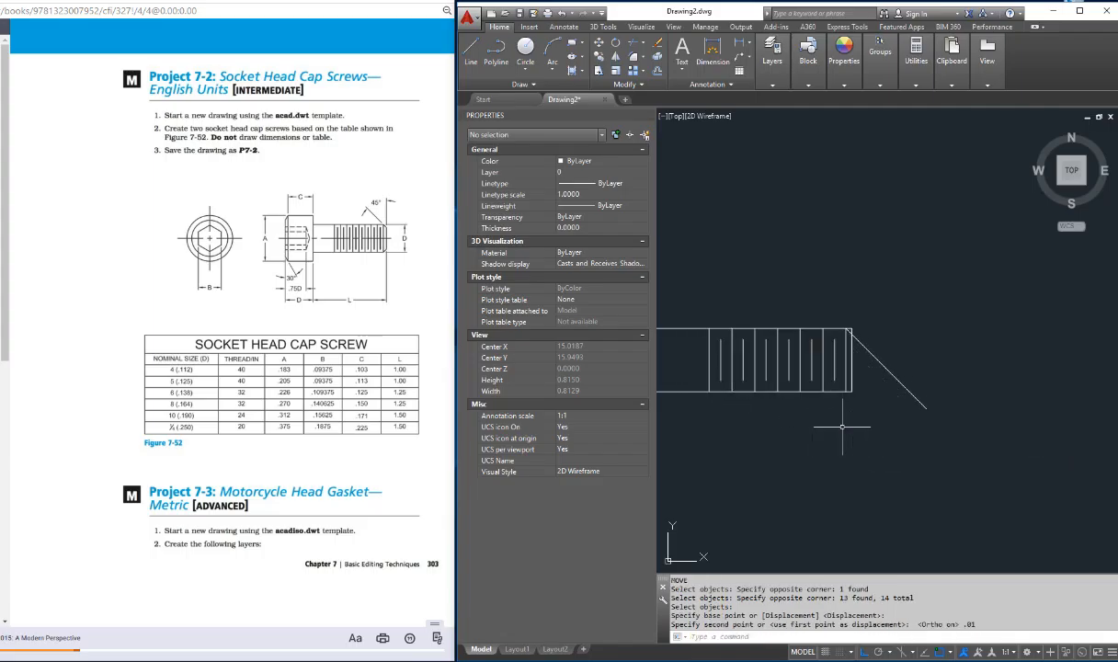
key("Escape")
key("Escape")
- Trim the part of the angled line that extends beyond the shank's end line
scroll(875, 341, "up", 2)
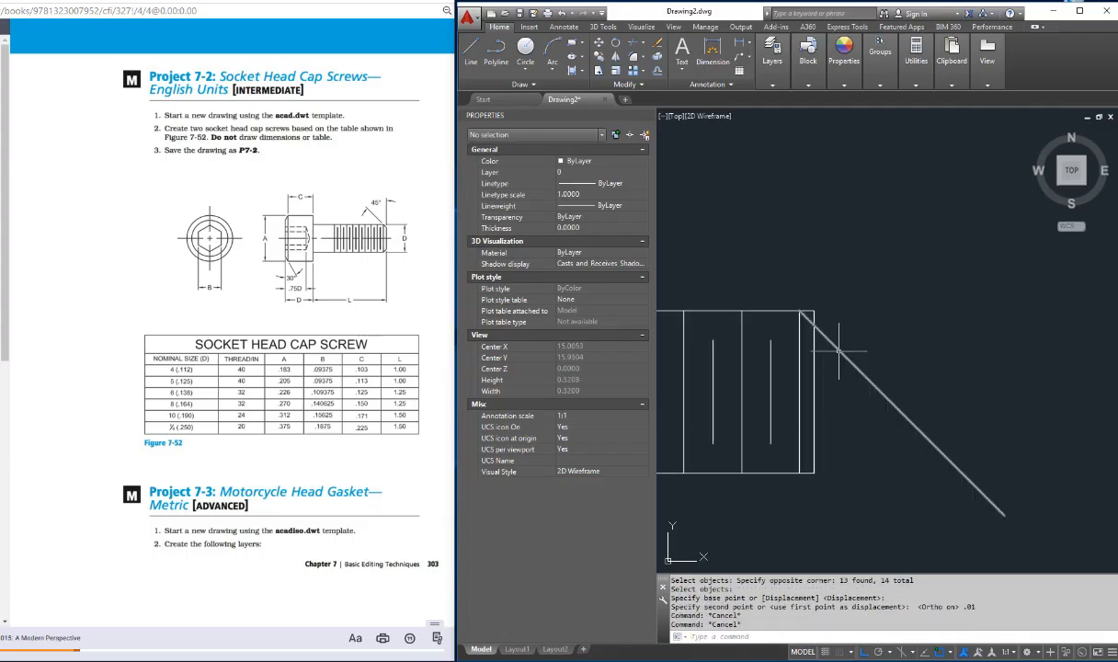
key("Escape")
key("Escape")
type("tr")
key("Return")
key("Return")
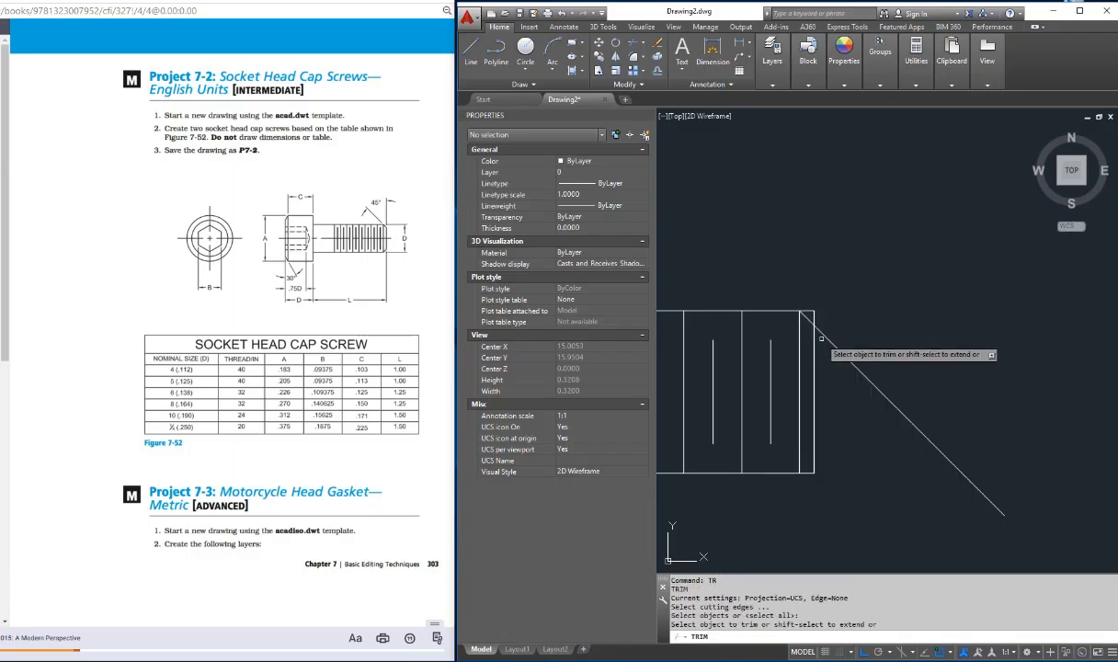
left_click(831, 343)
key("Escape")
key("Escape")
key("Escape")
- Try to mirror the short chamfer line about a horizontal axis through the midpoint of the shank's end line
type("mi")
key("Return")
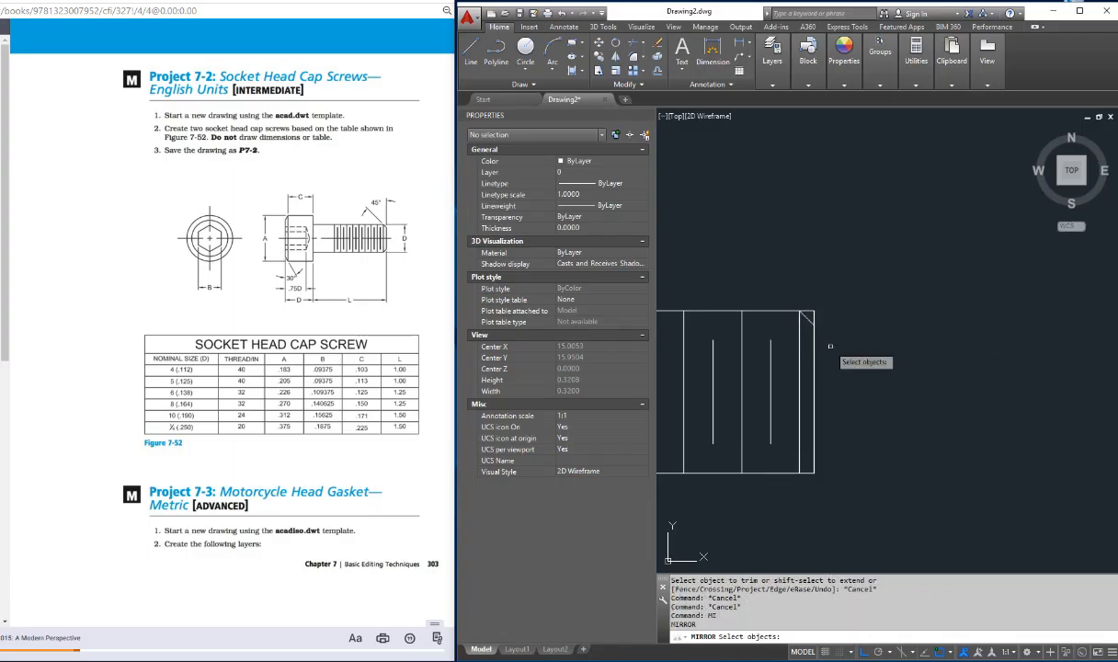
left_click(802, 317)
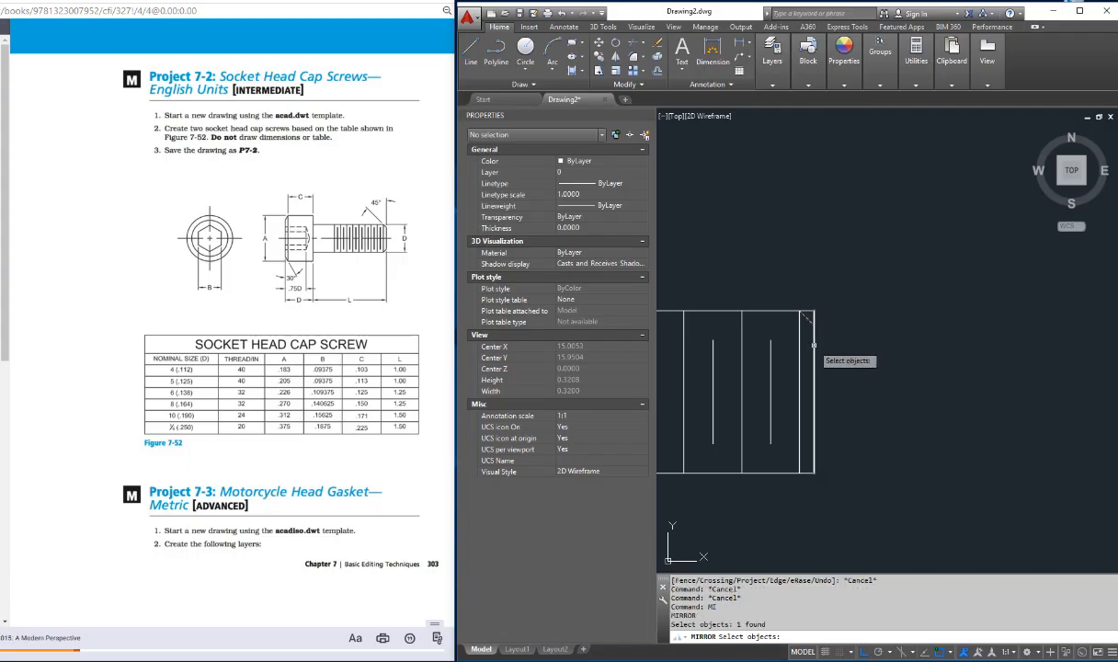
key("Return")
type("mid")
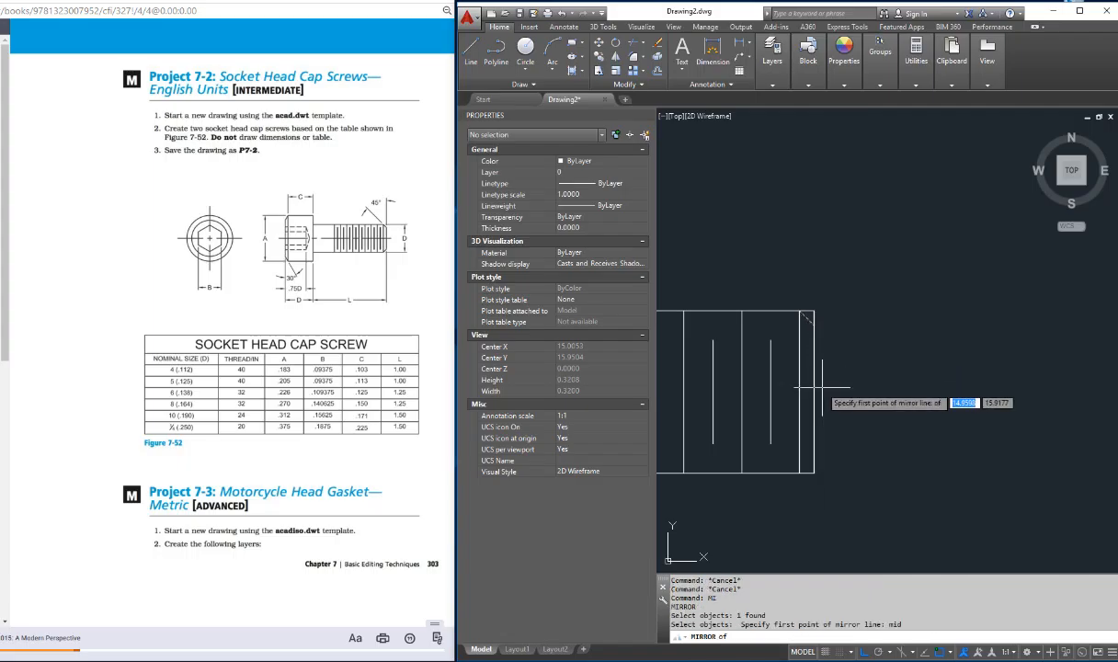
key("Return")
left_click(815, 392)
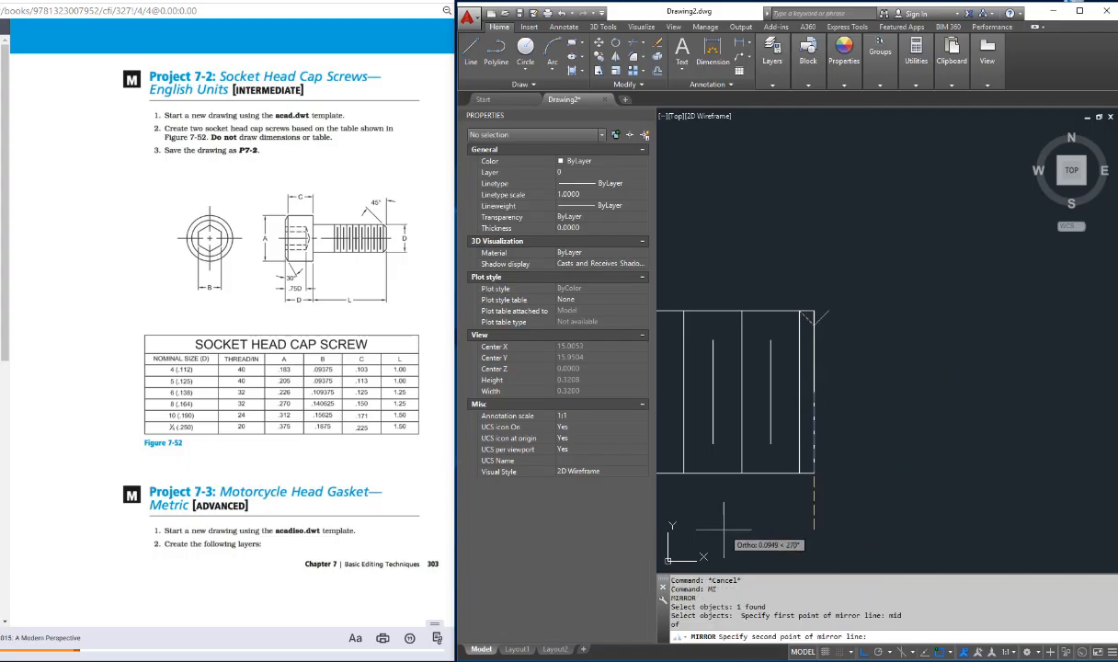
left_click(715, 392)
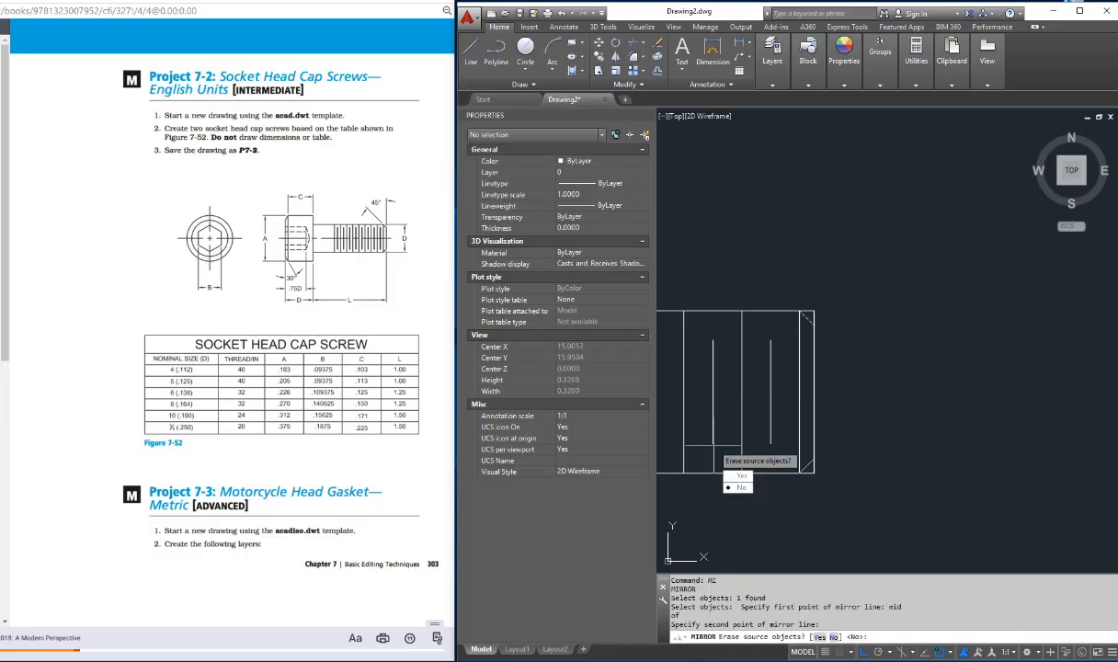
key("Escape")
key("Escape")
key("Escape")
key("Escape")
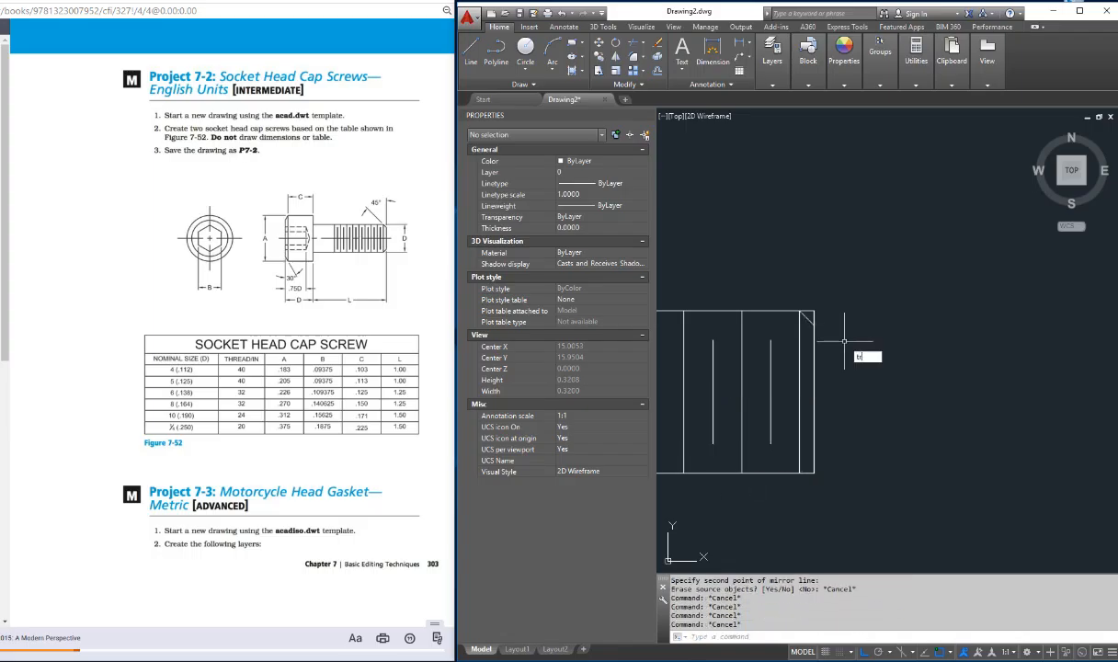
type("tr")
key("Return")
key("Return")
key("Escape")
key("Escape")
key("Escape")
key("Escape")
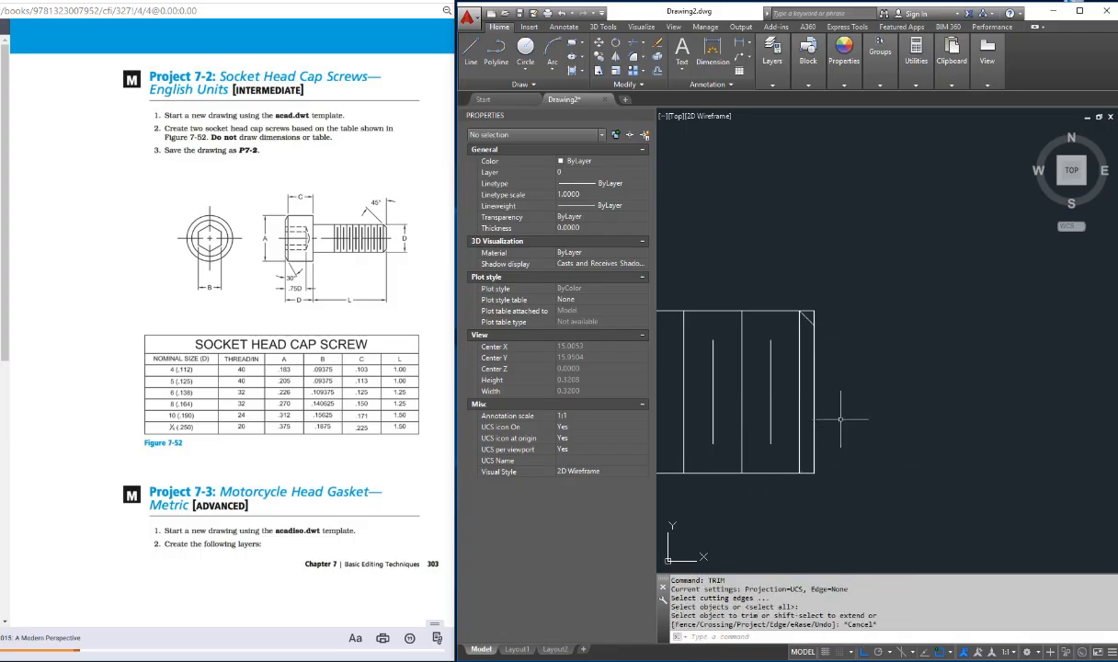
key("Escape")
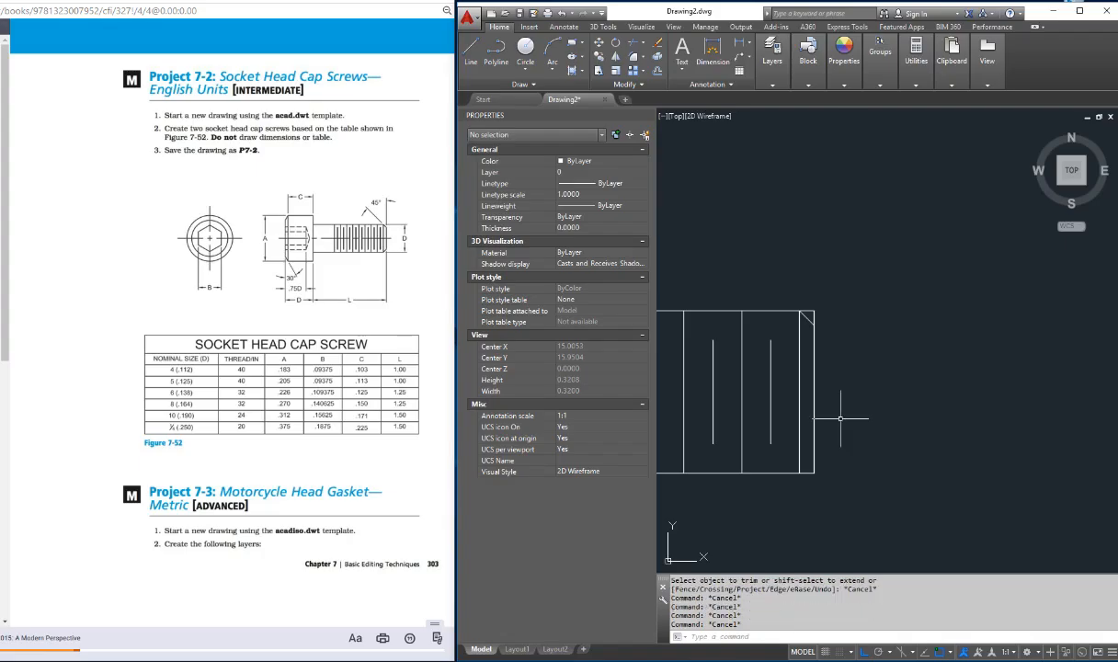
- Mirror the upper chamfer line to the lower corner about the horizontal through the end line's midpoint, keeping the source object
type("mi")
key("Return")
left_click(807, 320)
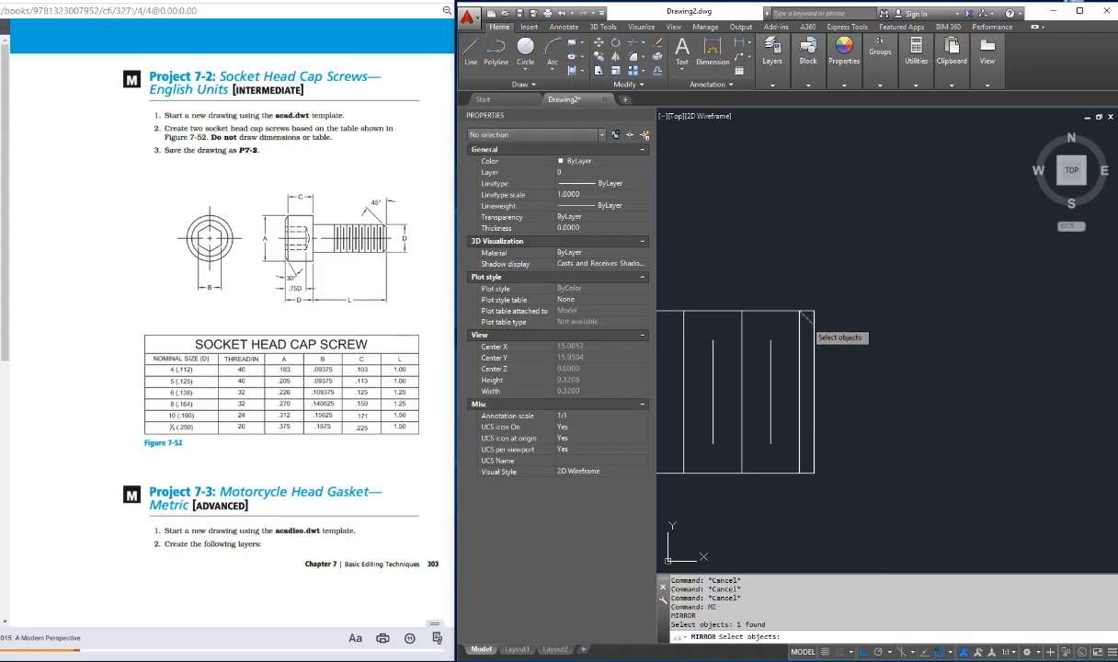
key("Return")
right_click(805, 377, "shift")
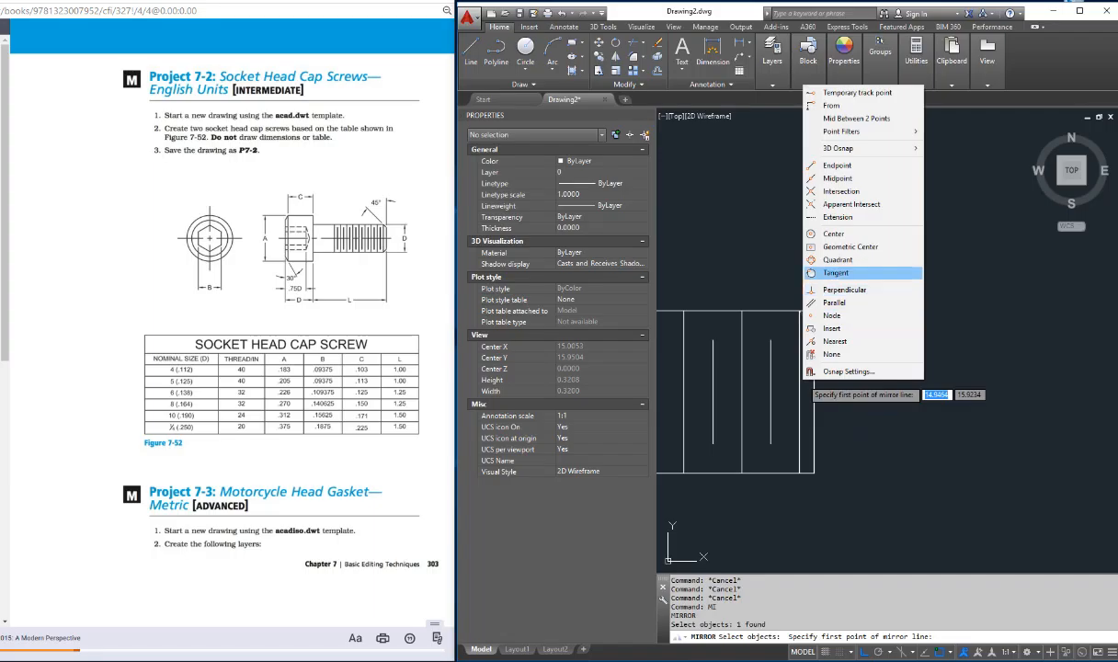
left_click(837, 177)
left_click(814, 394)
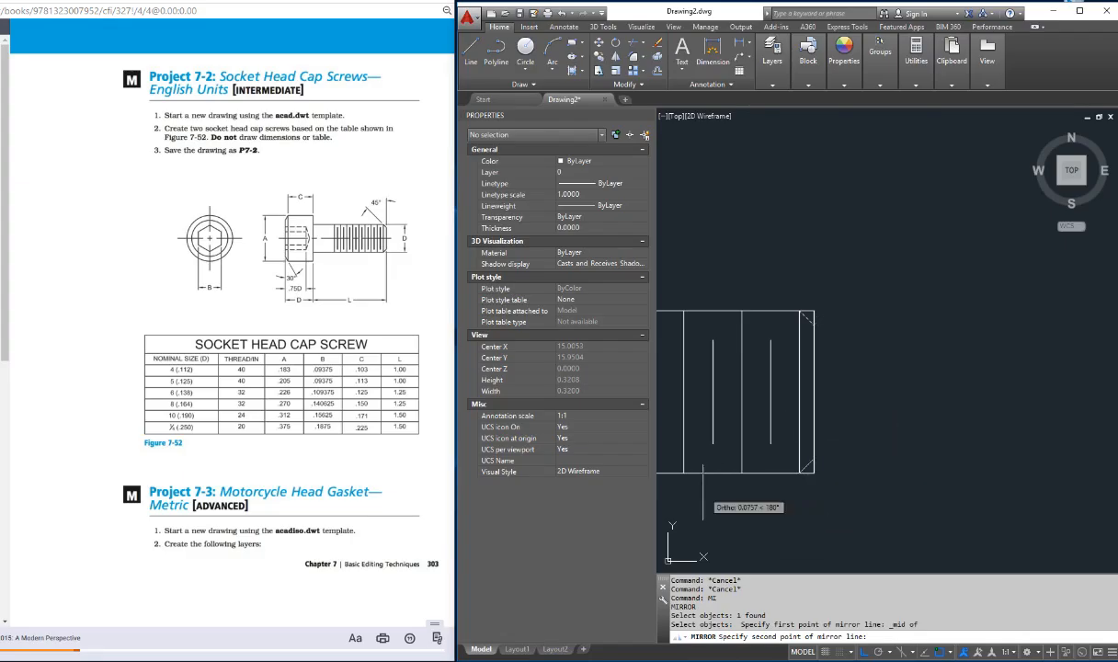
left_click(694, 466)
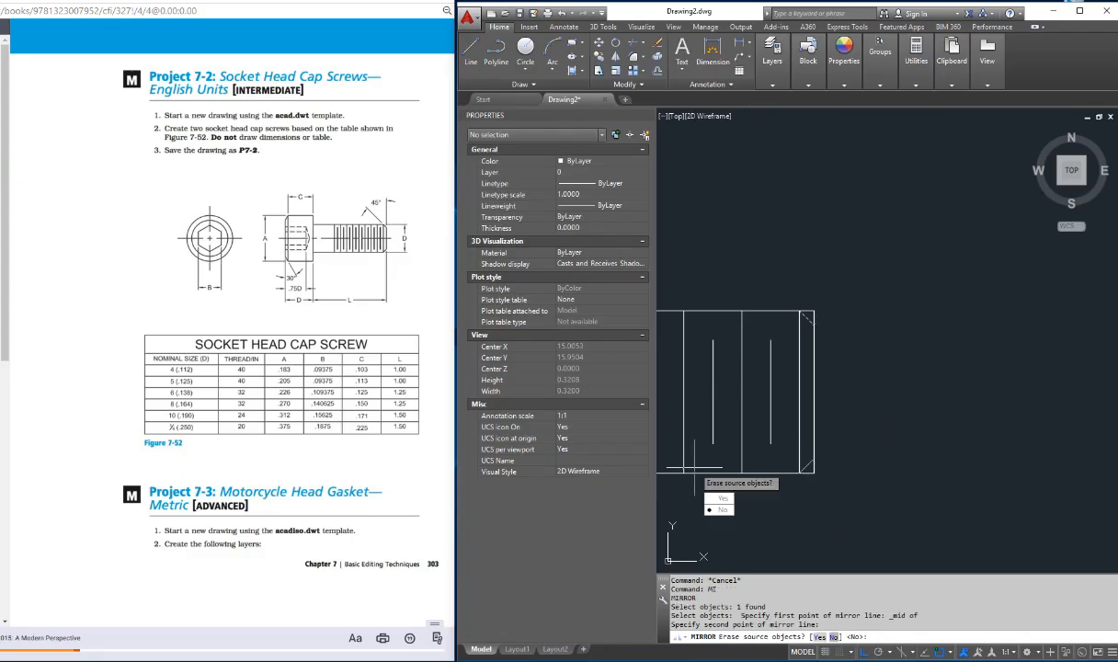
type("N")
key("Return")
key("Escape")
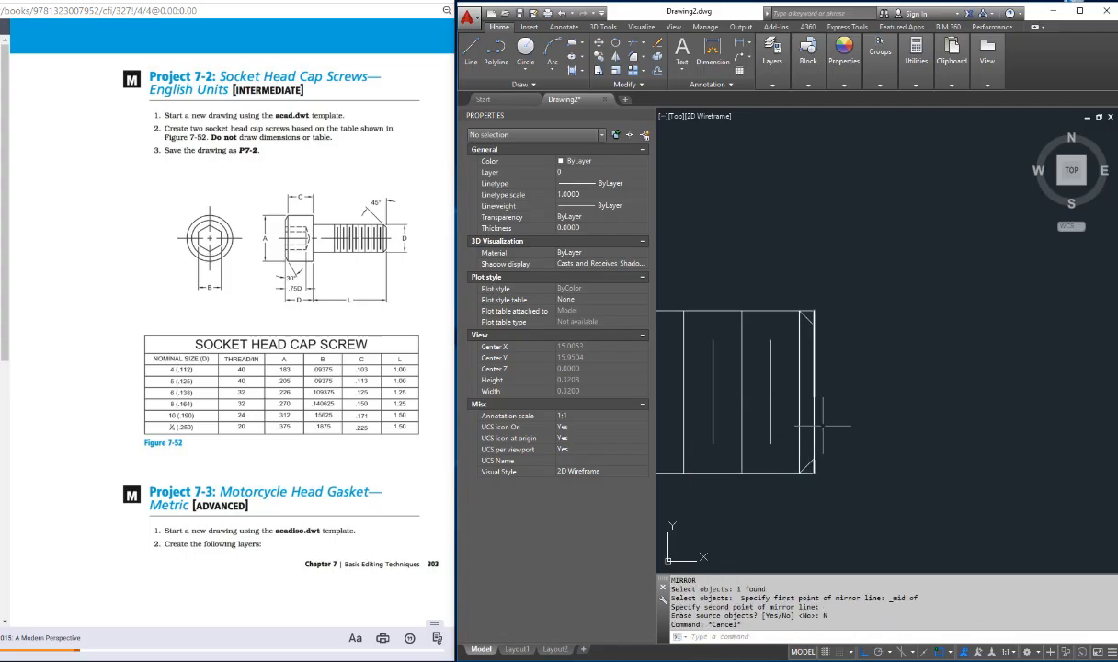
- Trim the two corner pieces outside the upper and lower chamfers at the shank's end
left_click(808, 317)
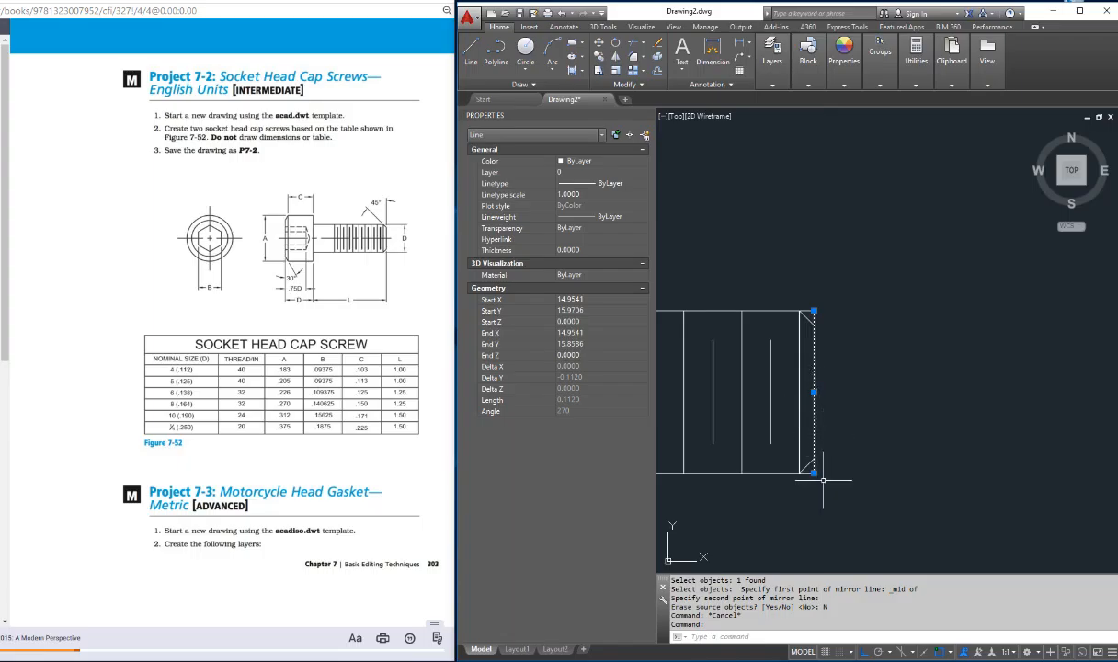
key("Escape")
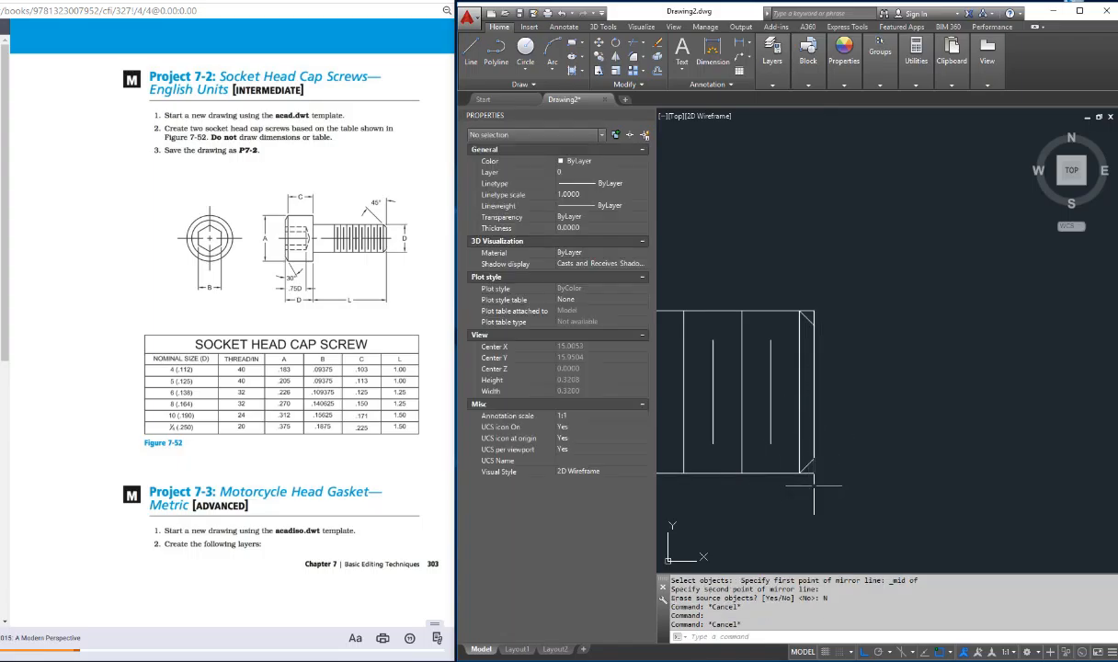
key("Escape")
key("Escape")
type("tr")
key("Return")
key("Return")
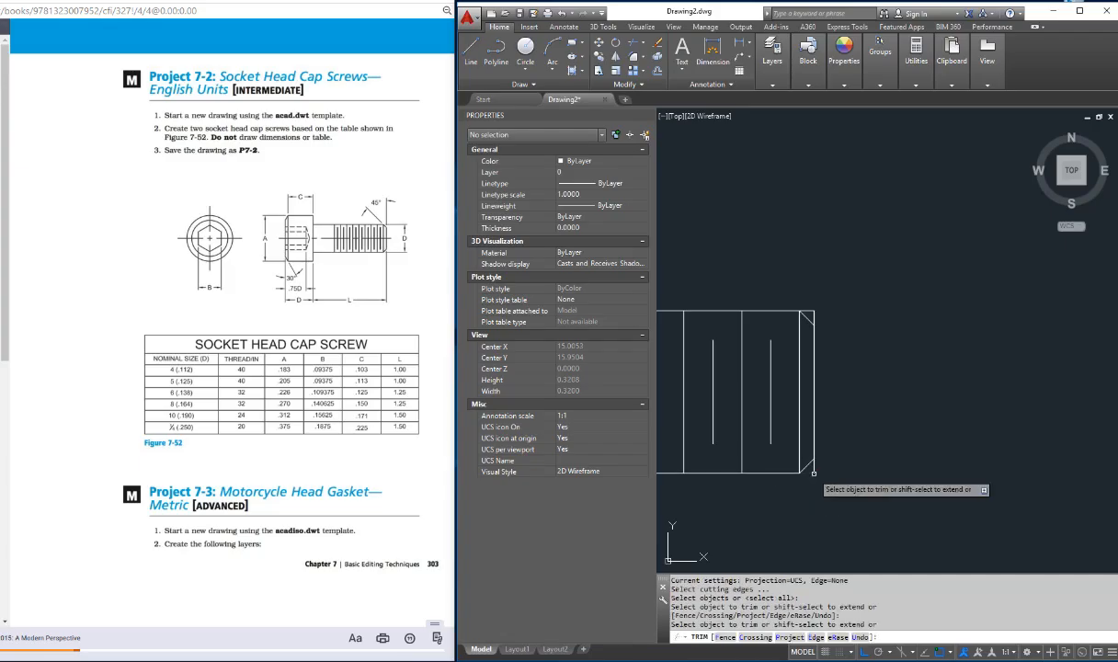
left_click(810, 468)
left_click(813, 318)
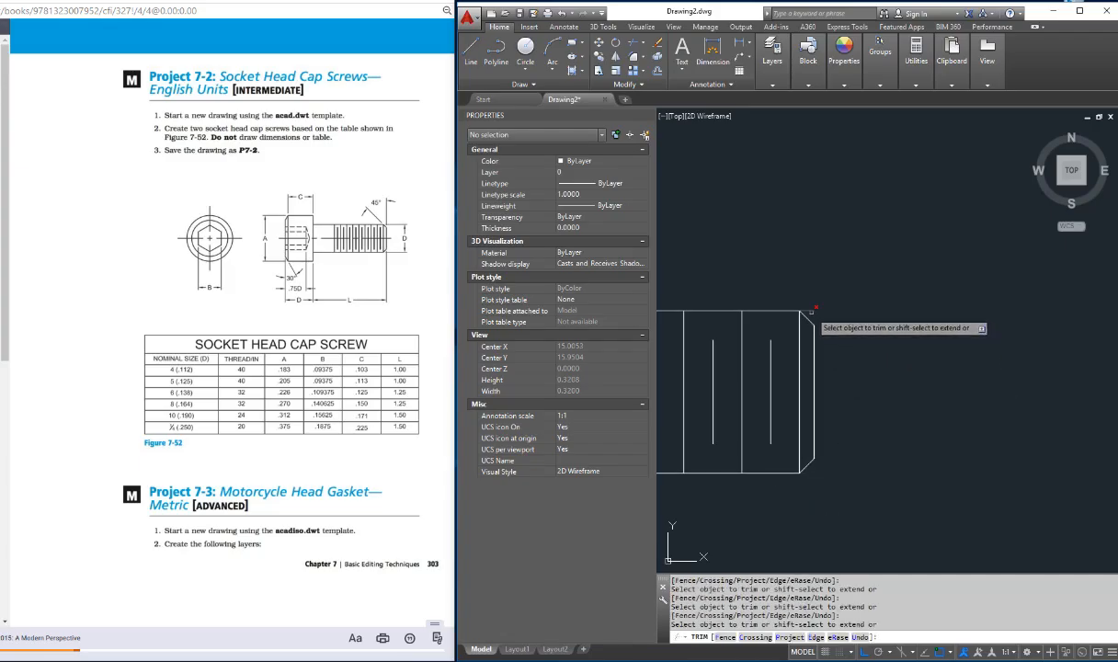
key("Escape")
key("Escape")
- Copy the six thread lines nearest the head along the shank toward the head, continuing the existing thread pattern
scroll(815, 362, "down", 8)
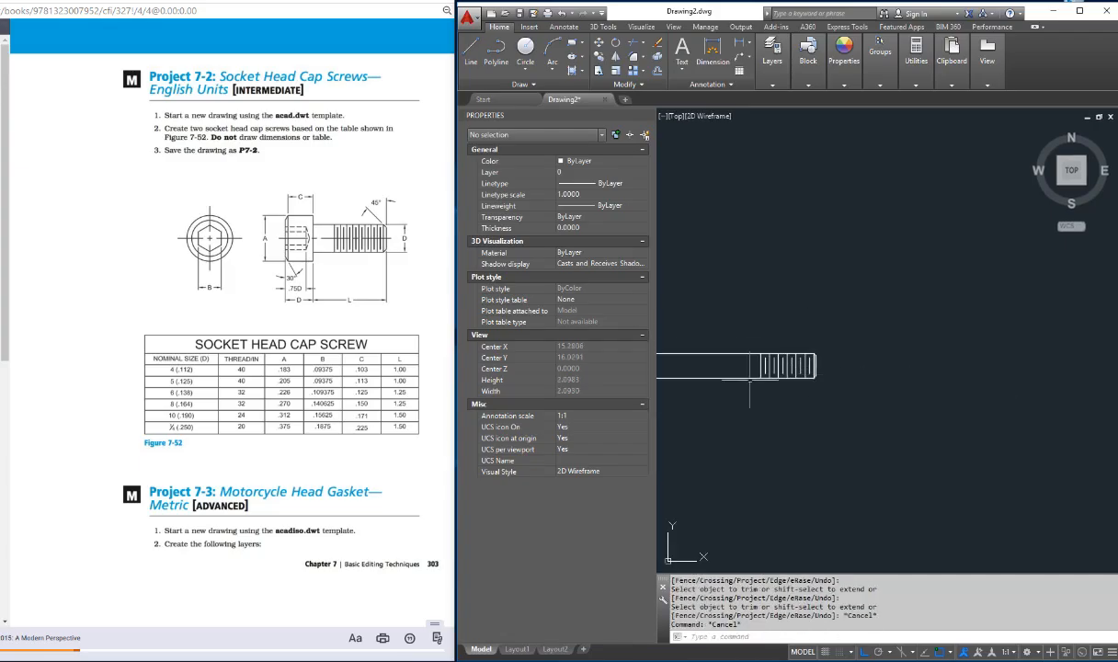
key("Escape")
key("Escape")
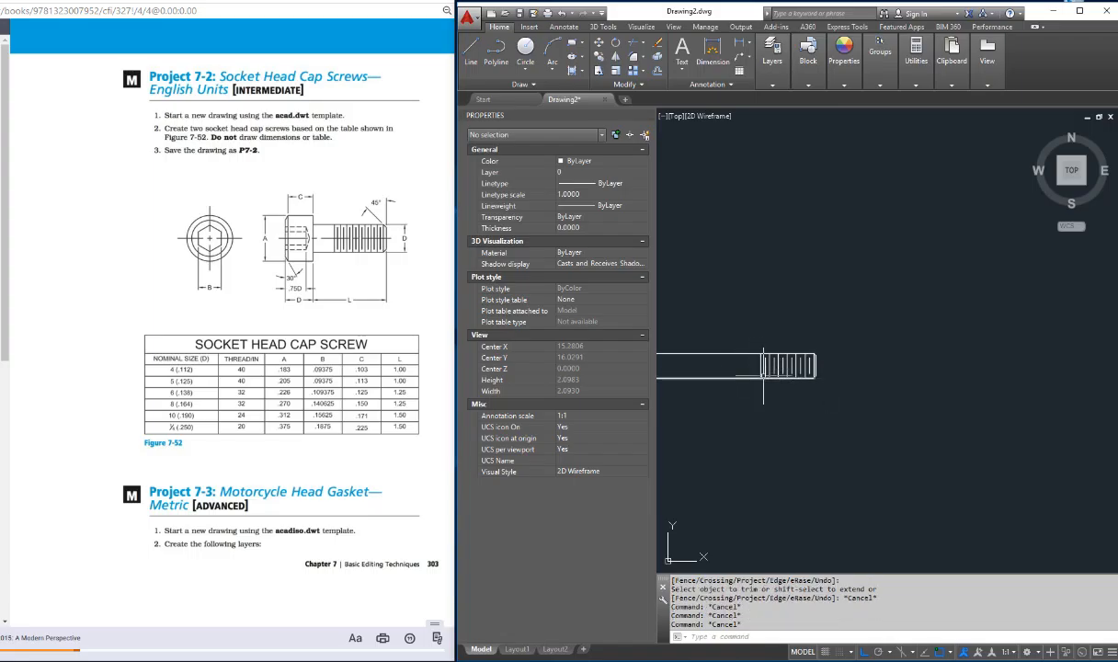
type("p")
key("Return")
left_click_drag(758, 377, 905, 380)
key("Escape")
key("Escape")
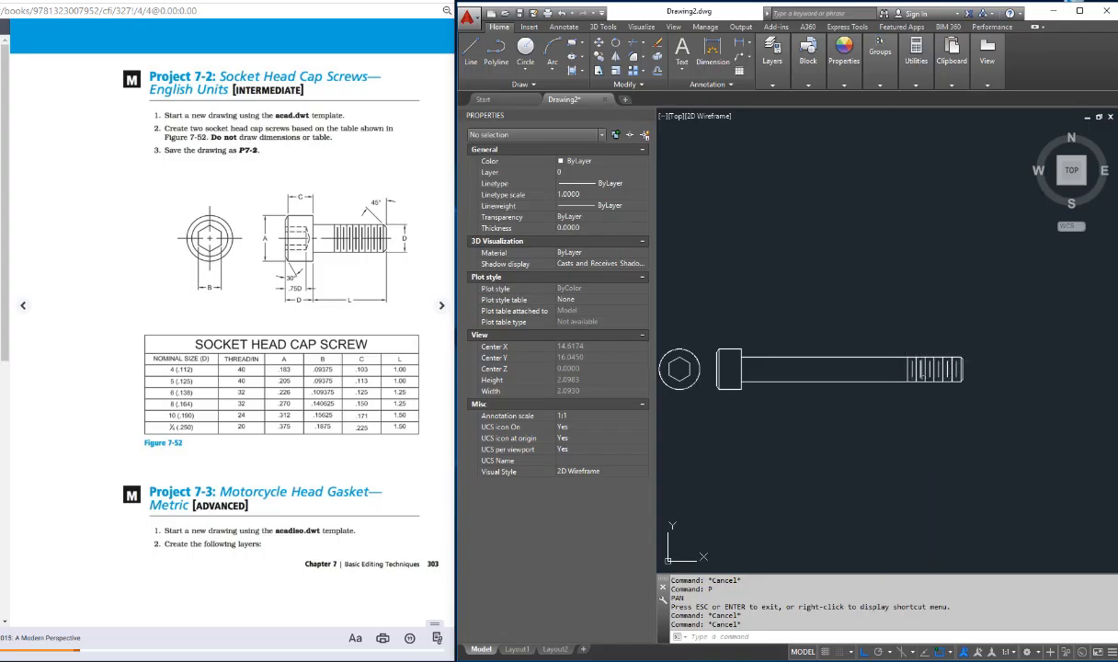
scroll(936, 371, "up", 2)
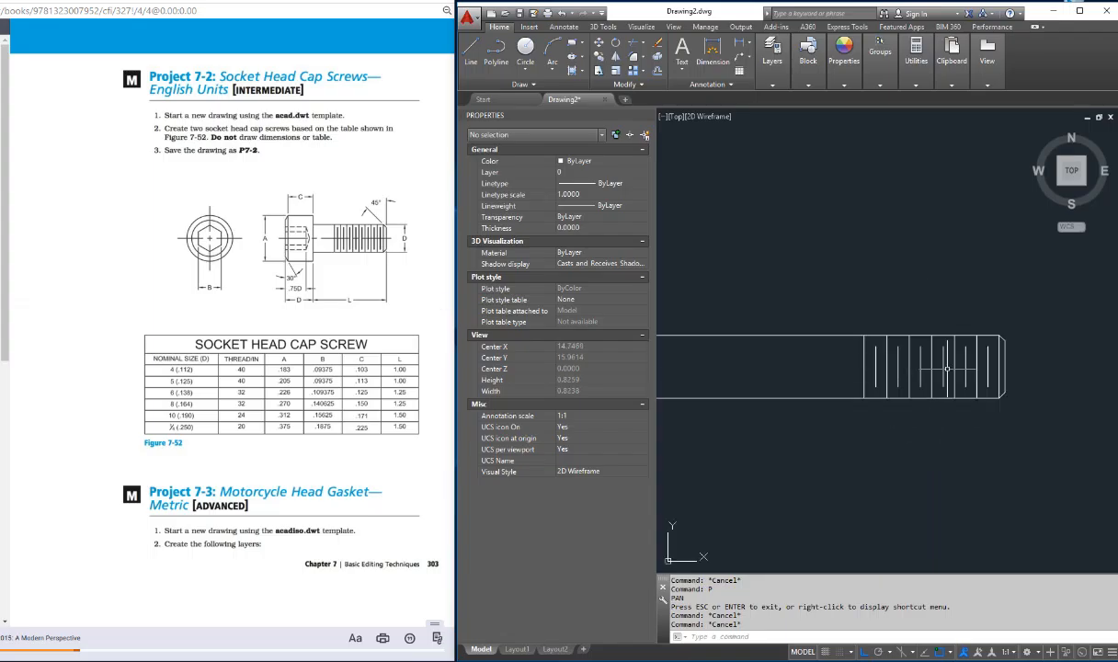
type("copy")
key("Return")
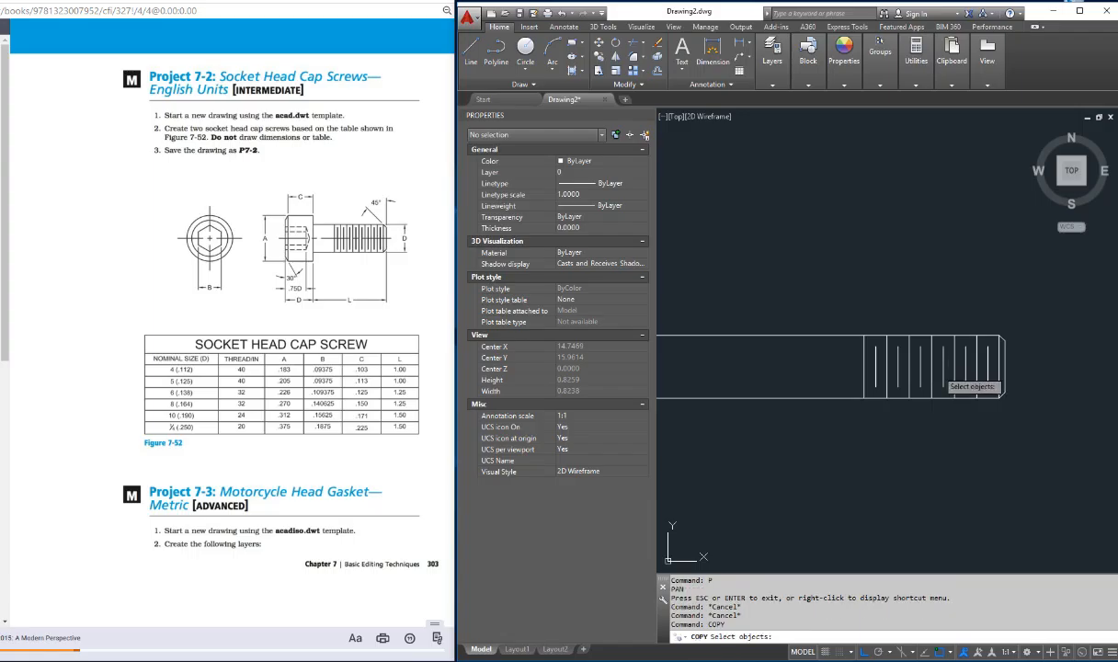
left_click(927, 365)
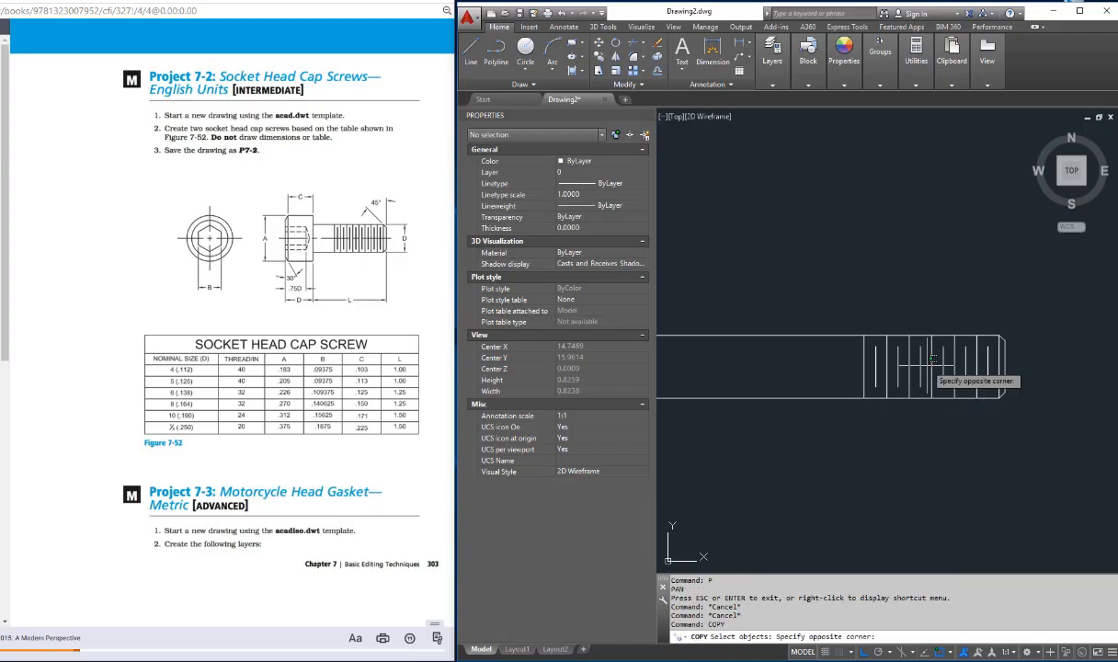
left_click(855, 384)
key("Return")
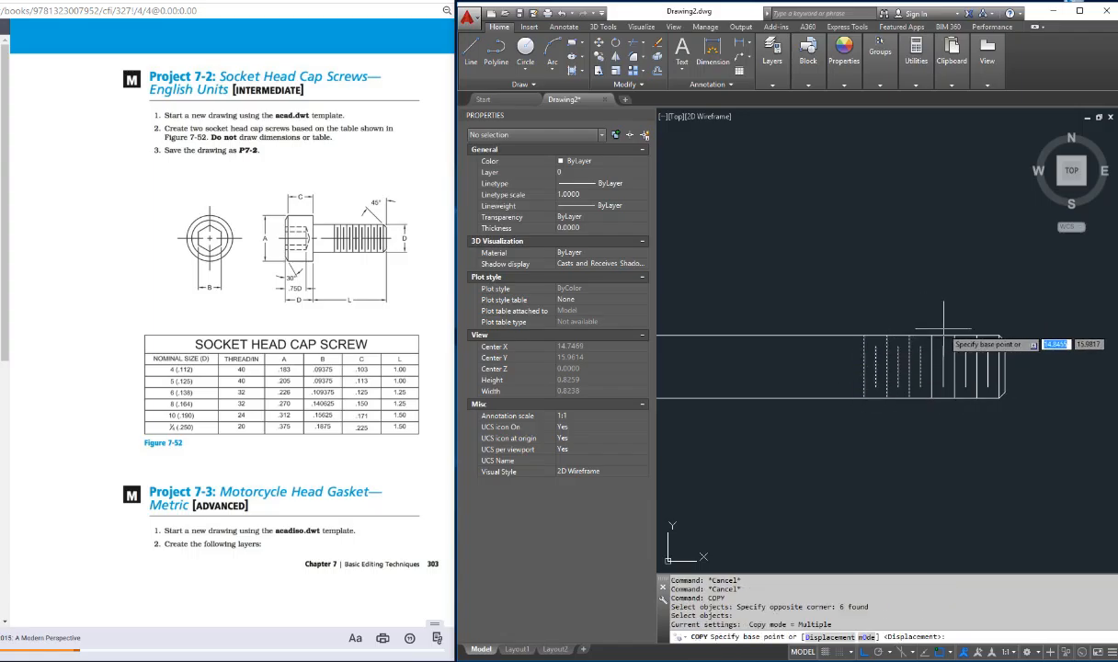
left_click(932, 337)
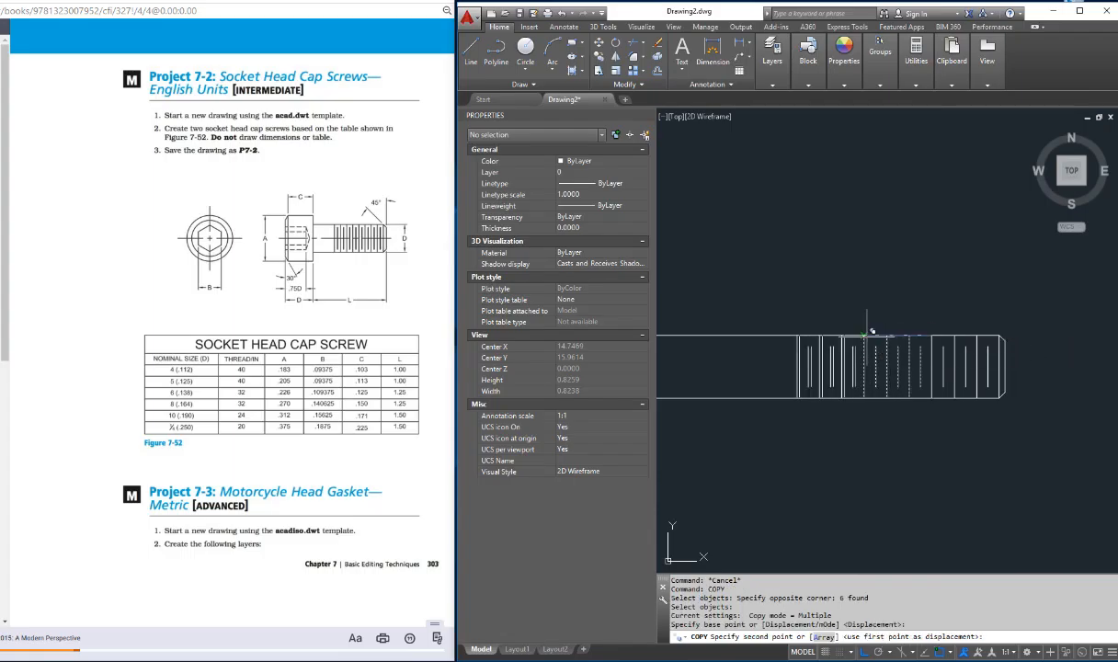
left_click(833, 335)
key("Escape")
- Offset the head's outer face line .075 into the head to mark the hex socket's depth
scroll(856, 379, "down", 3)
scroll(855, 379, "down", 2)
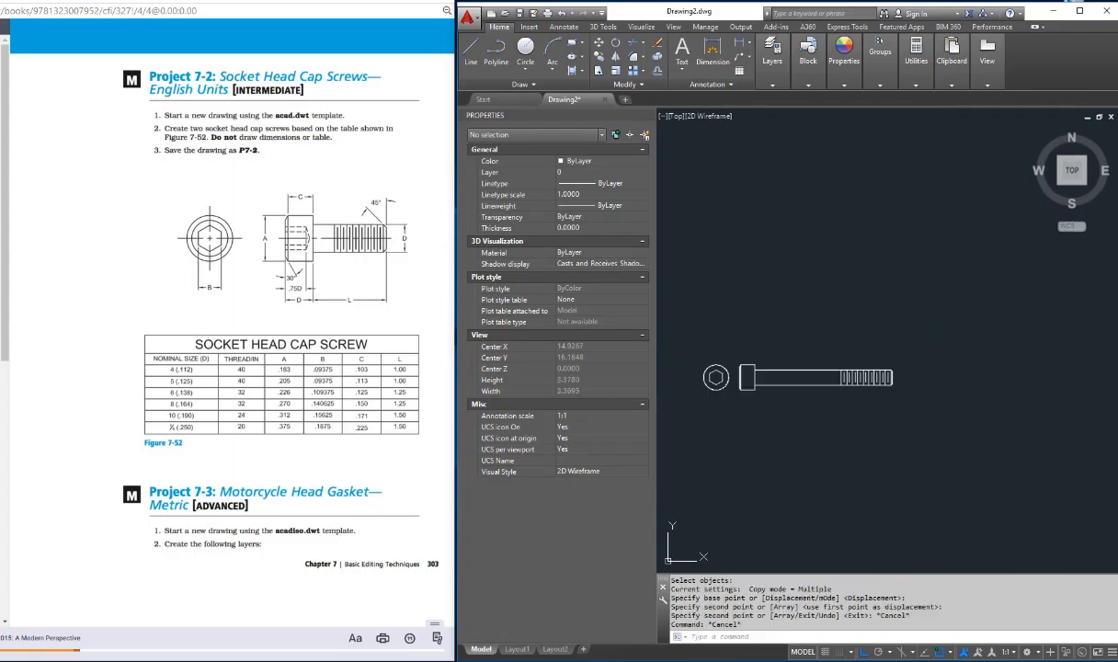
key("Escape")
key("Escape")
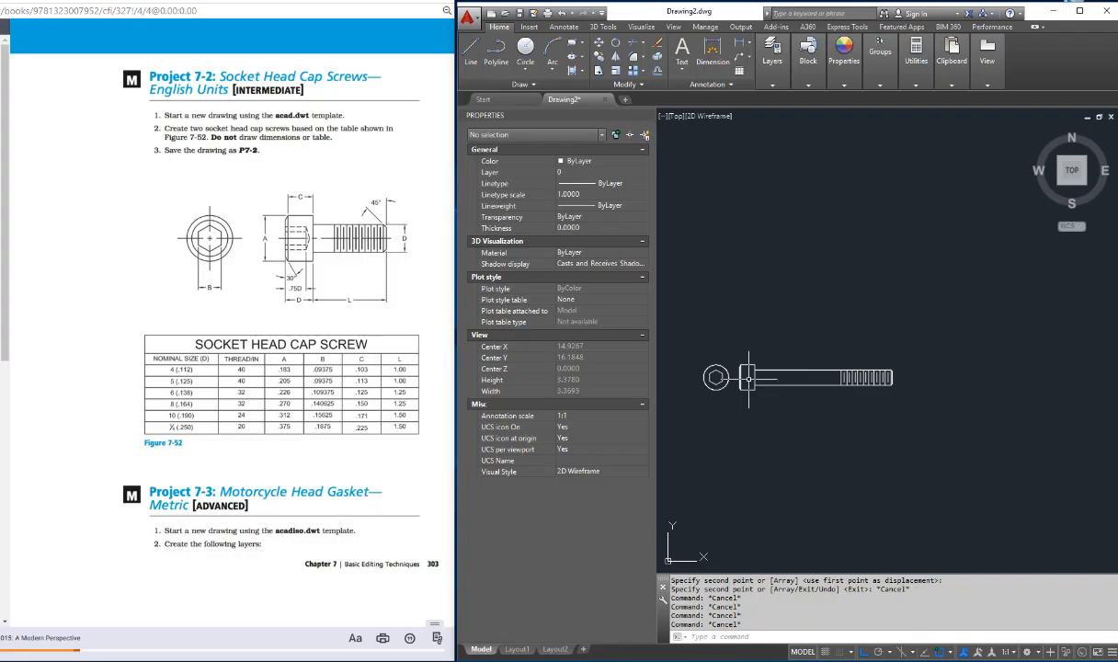
scroll(730, 386, "up", 2)
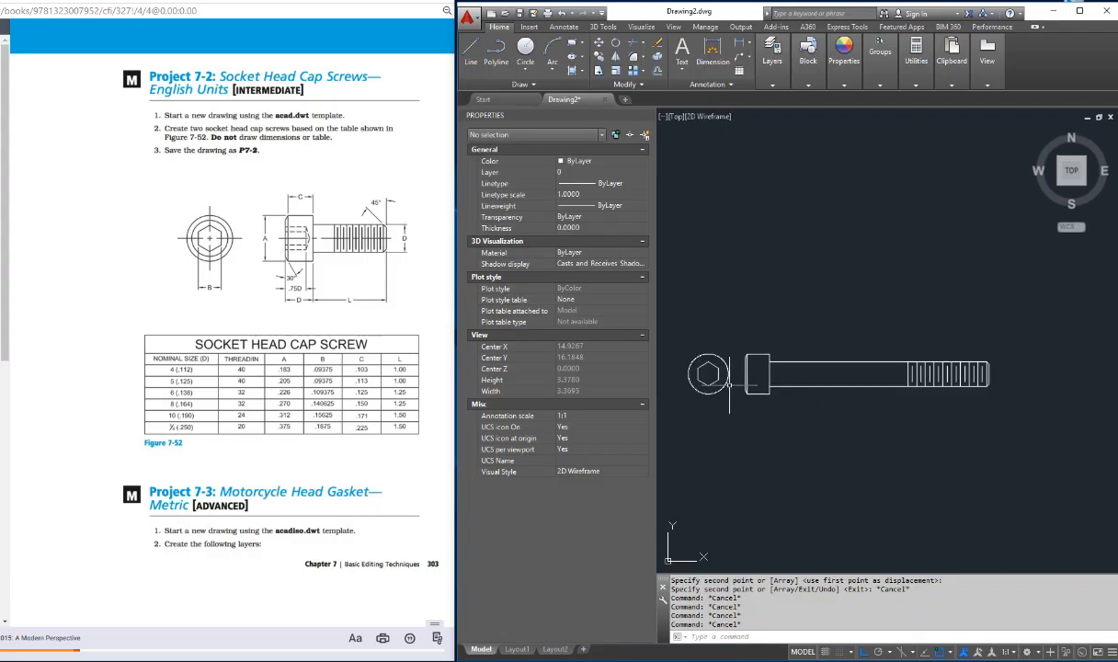
scroll(729, 384, "up", 4)
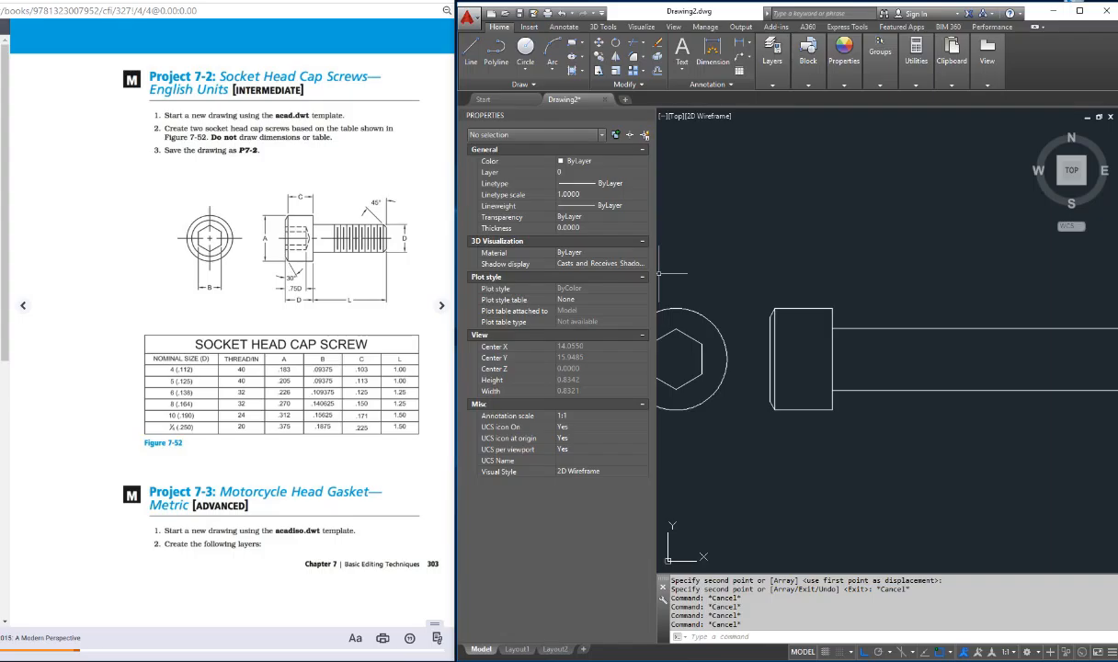
key("Escape")
key("Escape")
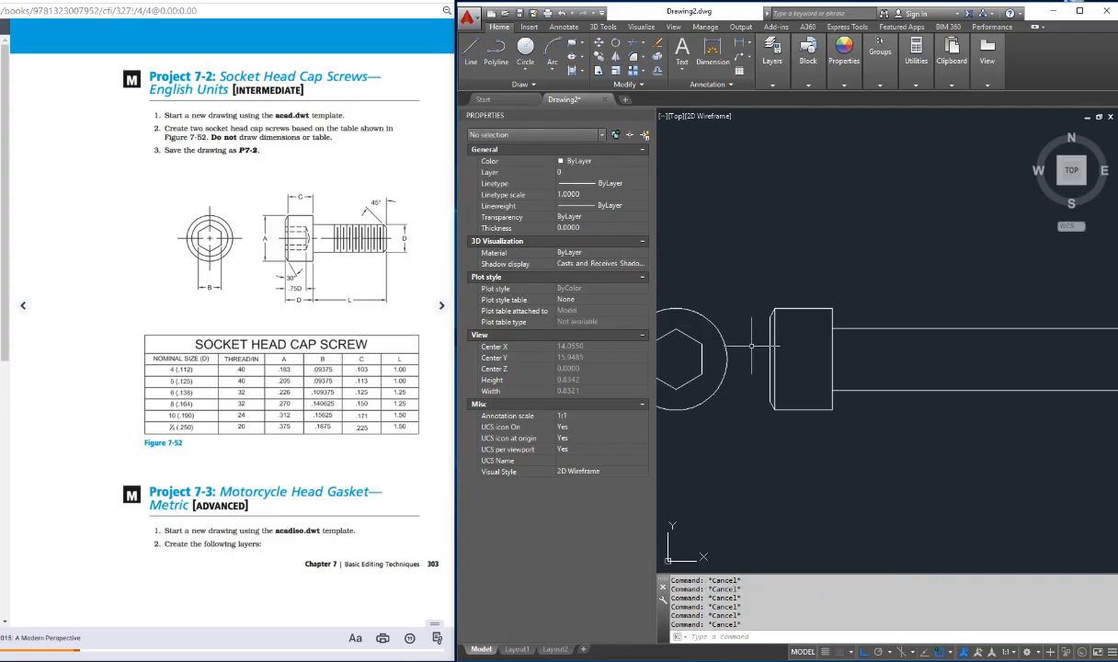
type("o")
key("Return")
type(".075")
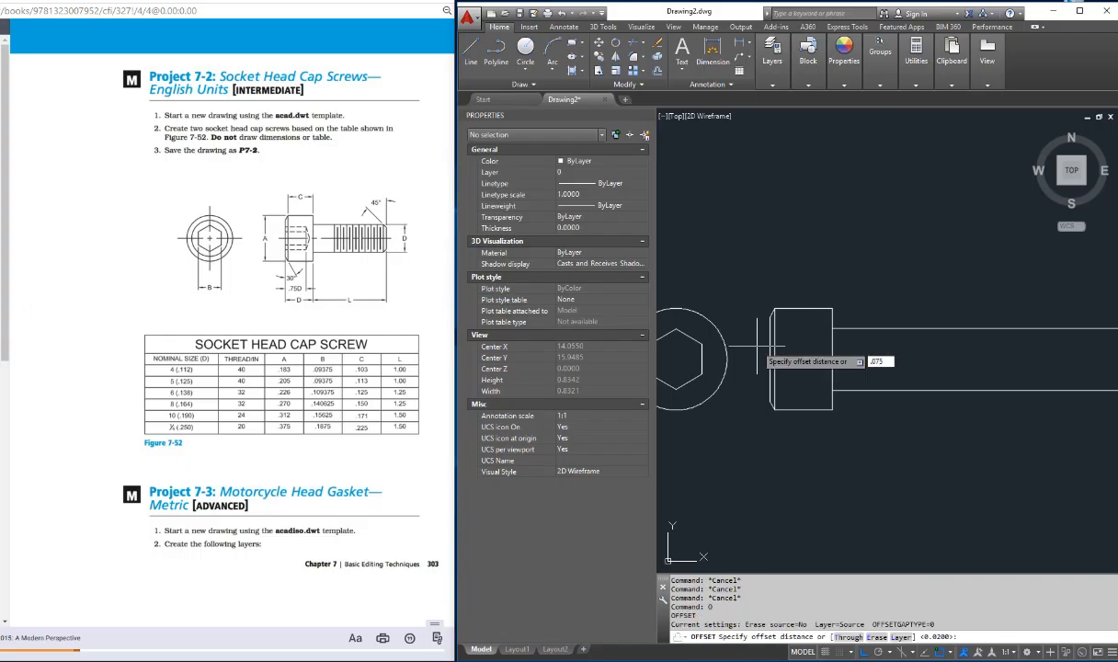
key("Return")
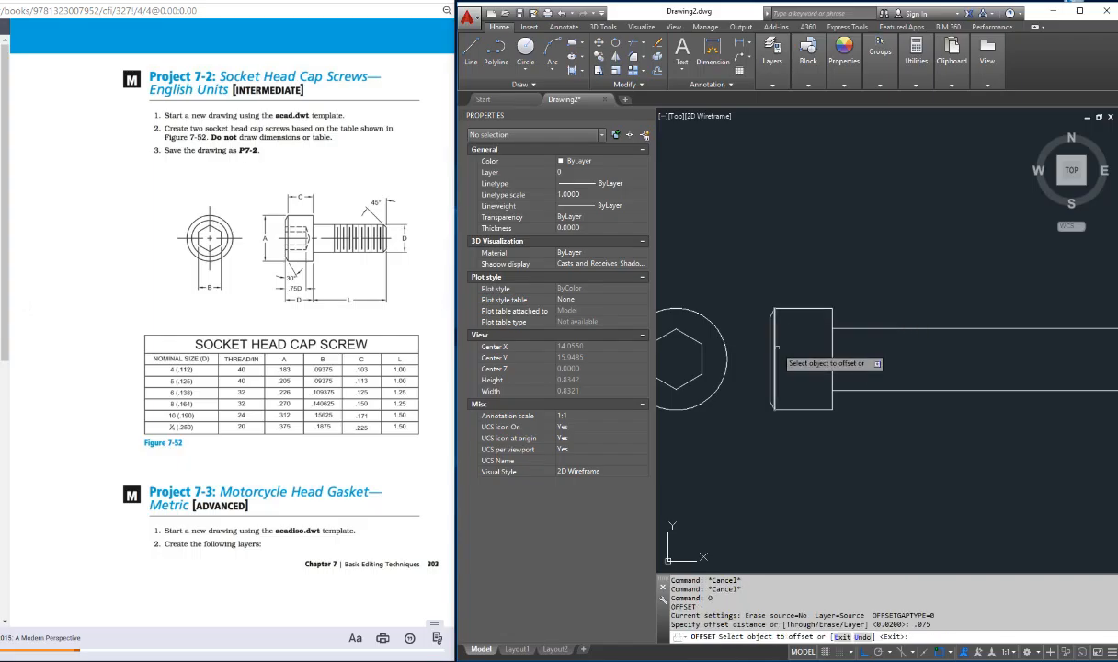
left_click(773, 360)
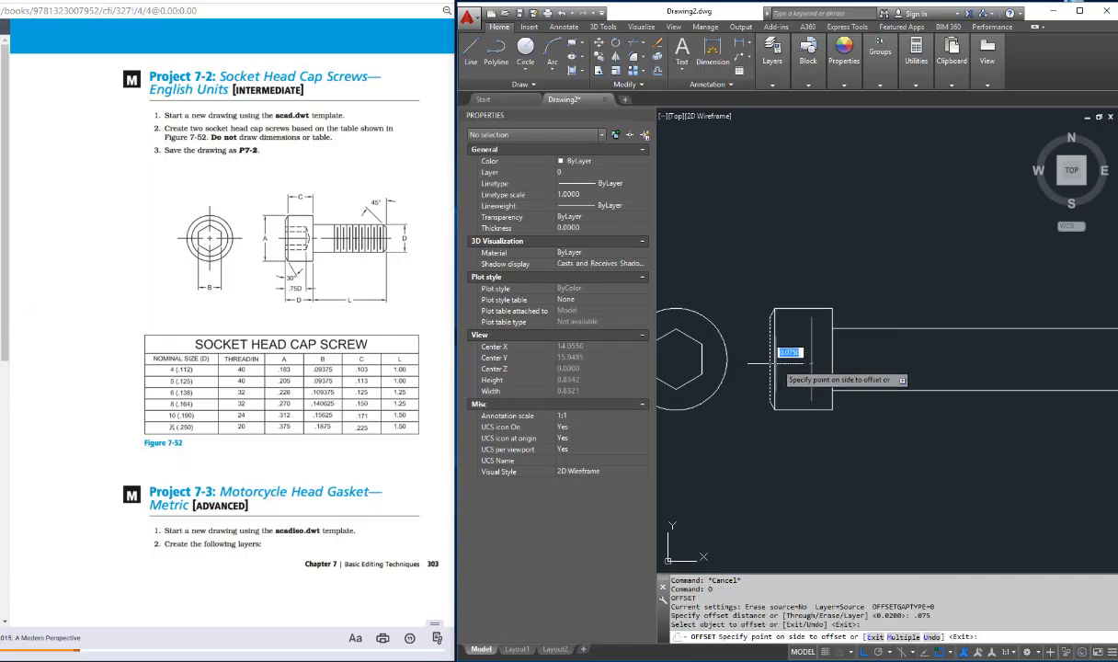
left_click(803, 365)
key("Escape")
key("Escape")
key("Escape")
key("Escape")
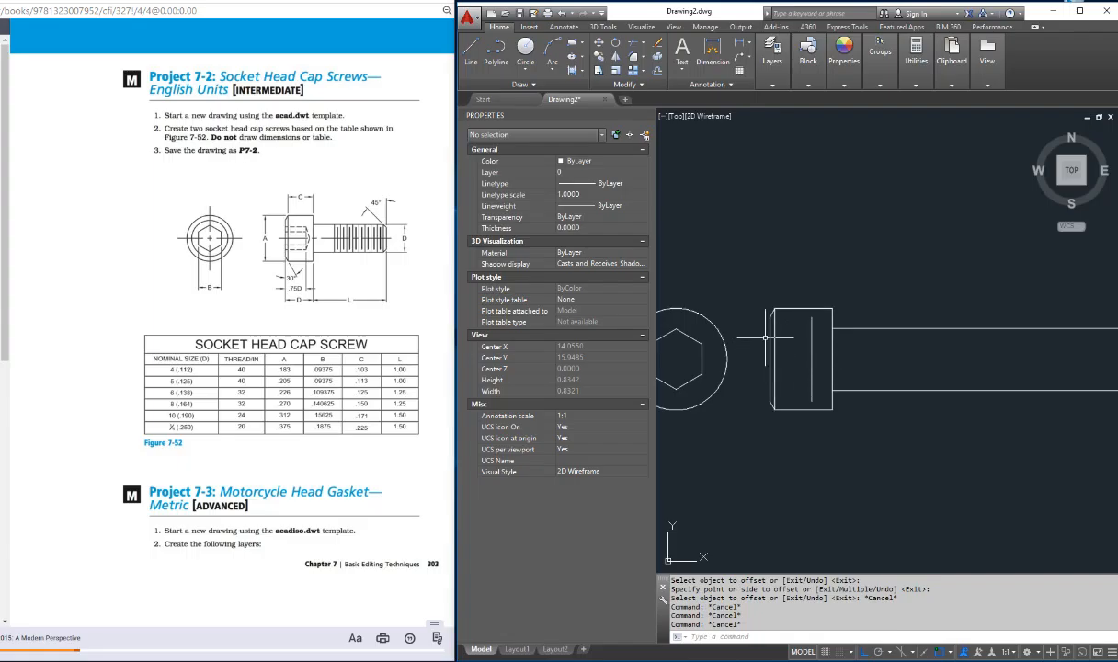
- Draw horizontal lines from the hexagon's top and upper-right vertices into the head, slightly past the socket depth line
key("l")
key("Return")
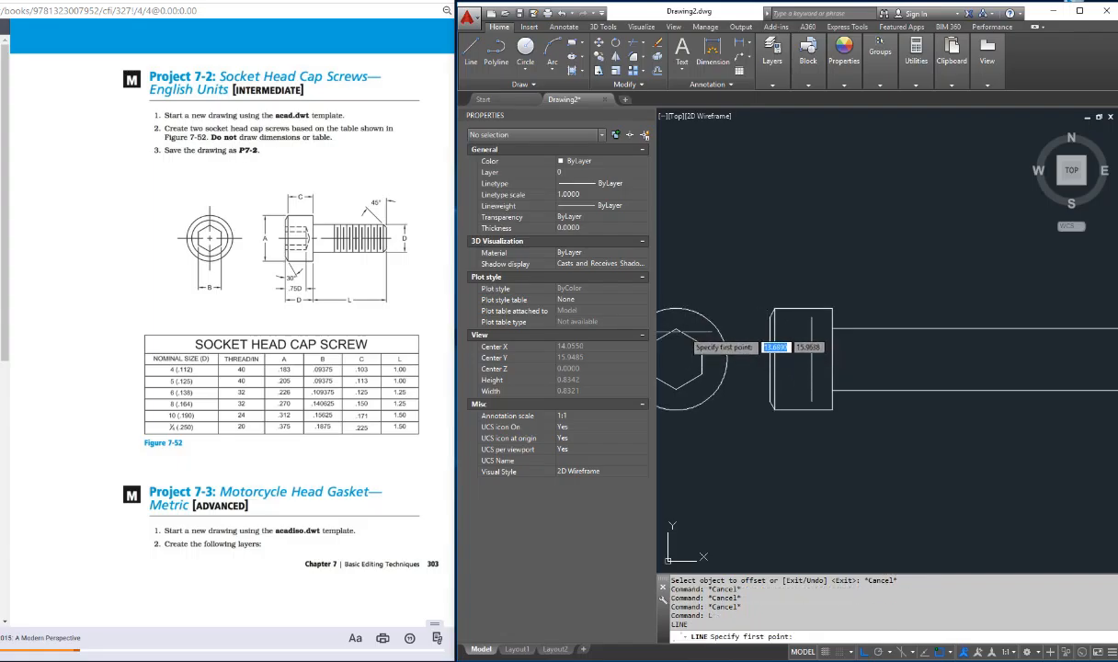
left_click(677, 332)
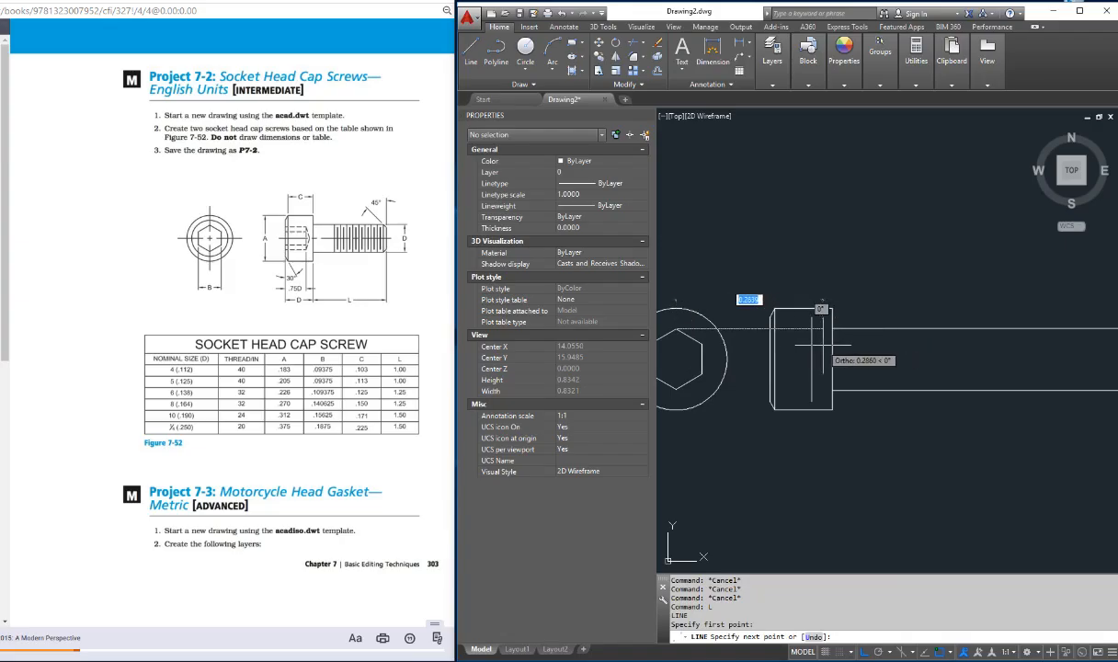
left_click(825, 329)
key("Return")
key("Return")
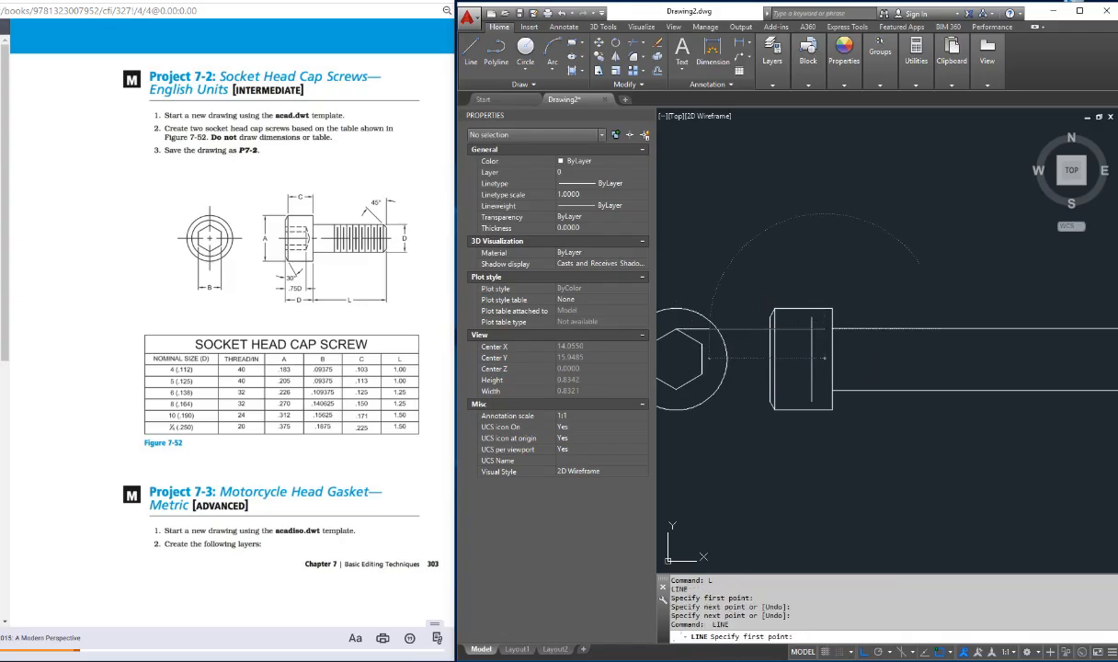
left_click(710, 344)
key("Escape")
key("Return")
left_click(701, 345)
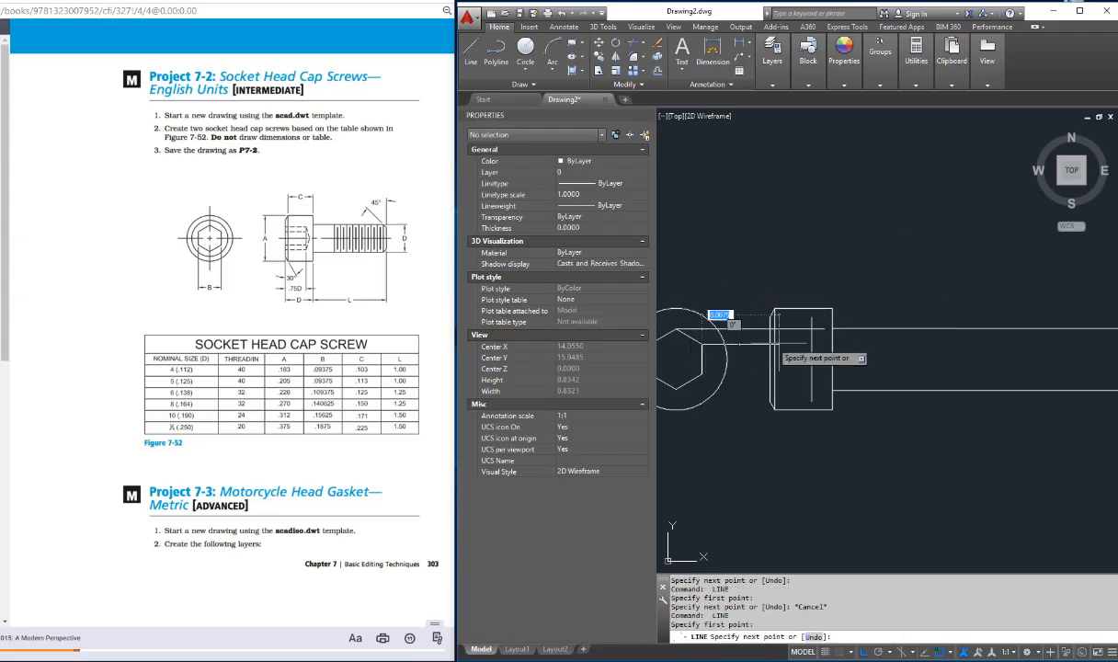
left_click(821, 349)
key("Return")
key("Return")
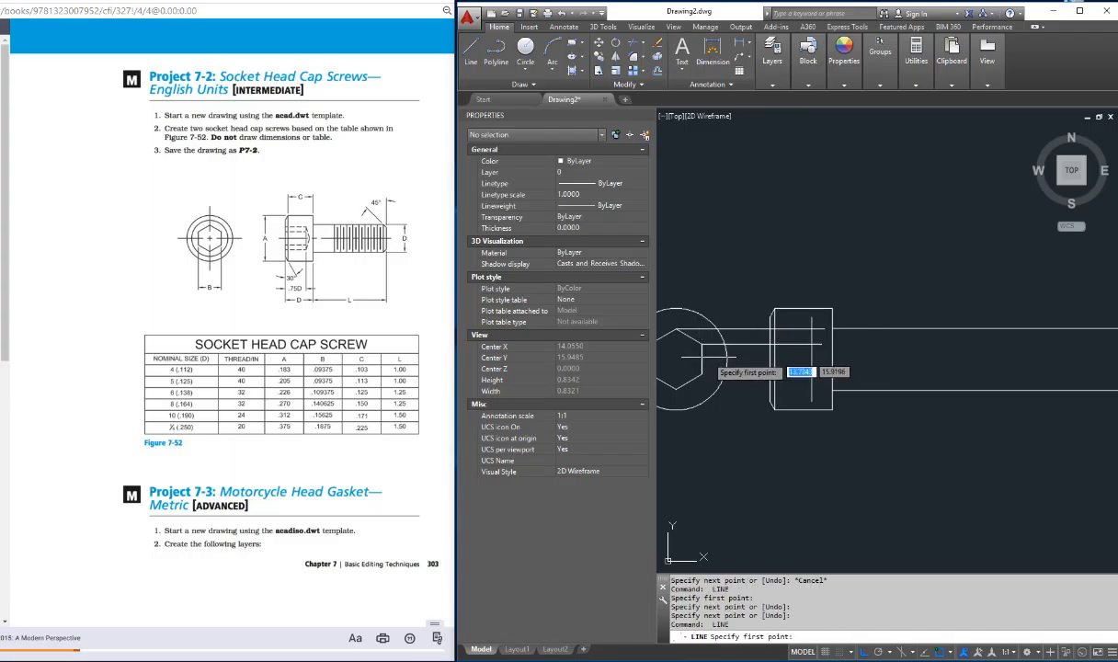
- Draw horizontal lines from the hexagon's lower-right and bottom vertices into the head, slightly past the socket depth line
left_click(702, 374)
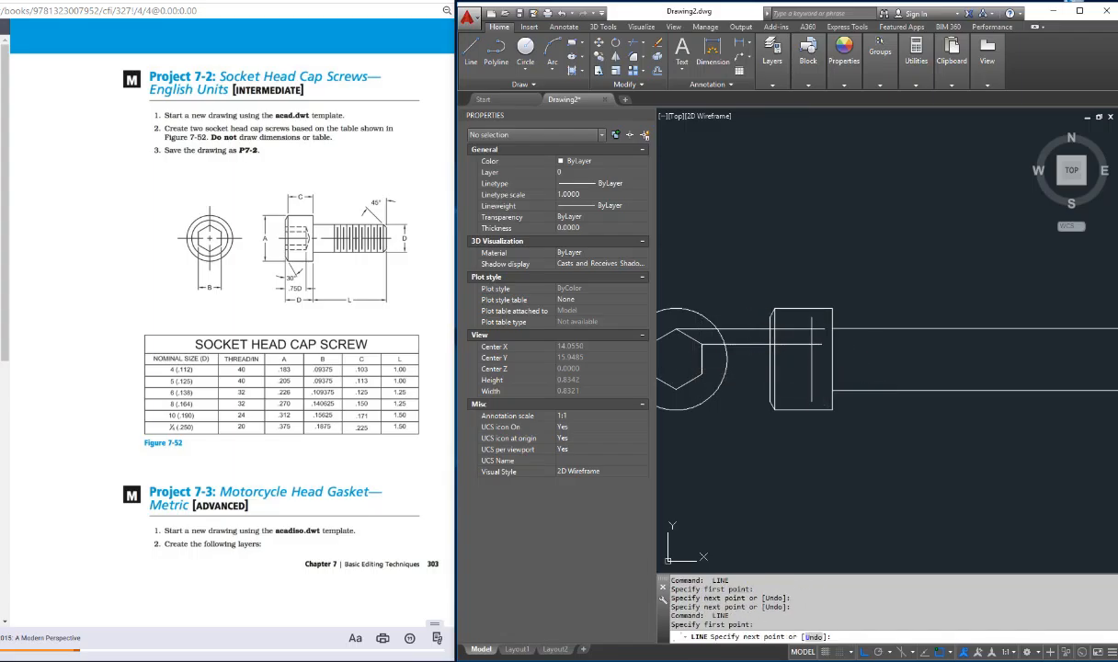
left_click(821, 373)
key("Return")
key("Return")
left_click(675, 390)
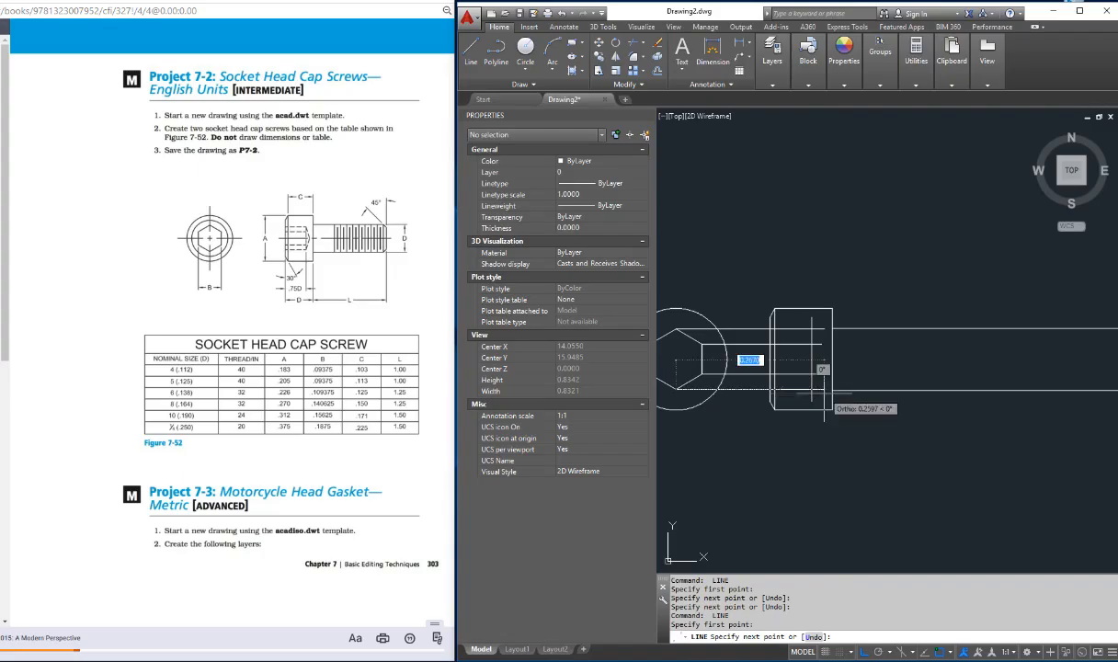
left_click(822, 390)
key("Escape")
key("Escape")
key("Escape")
key("Escape")
key("Escape")
key("Escape")
key("Escape")
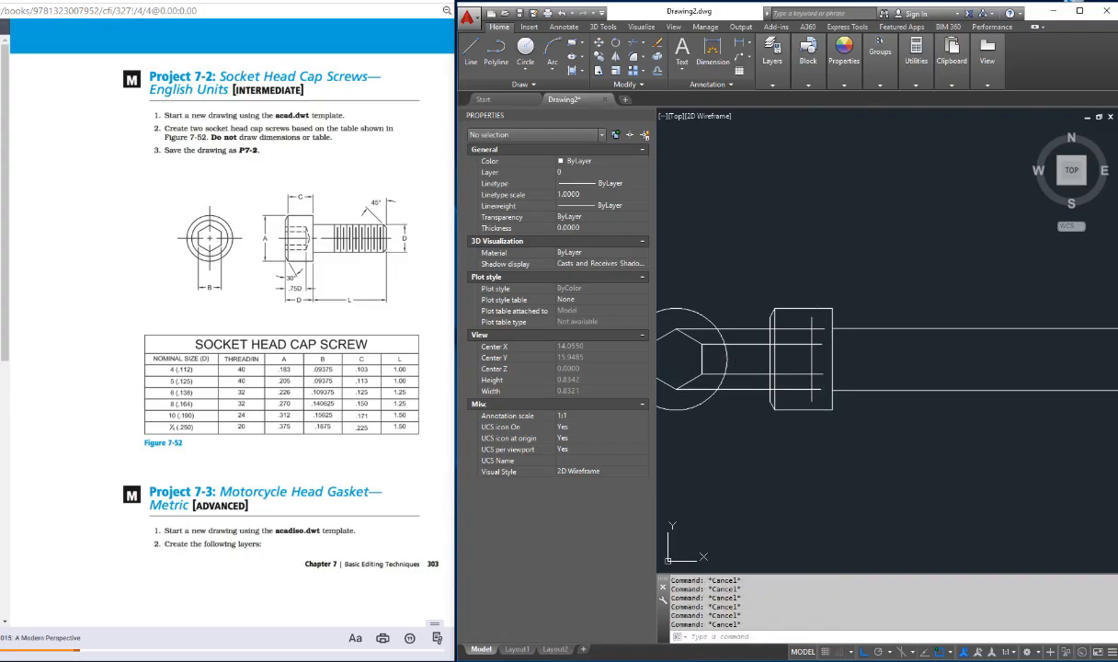
- Trim the projection lines beyond the socket depth line and the depth line's ends beyond the outer projection lines
type("tr")
key("Return")
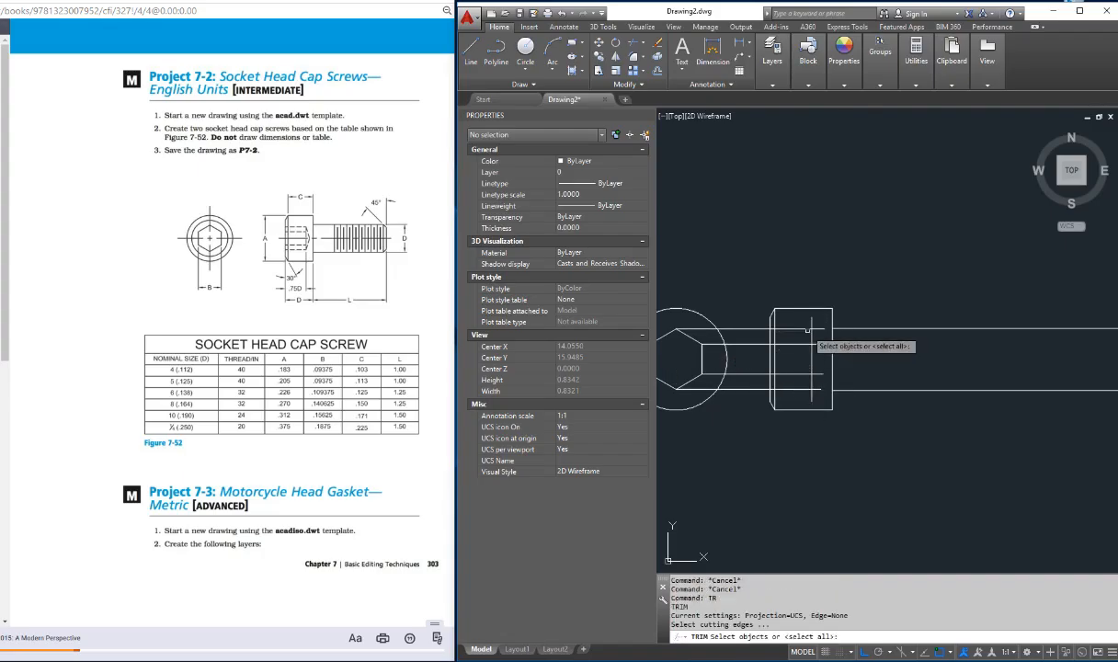
key("Return")
left_click(817, 345)
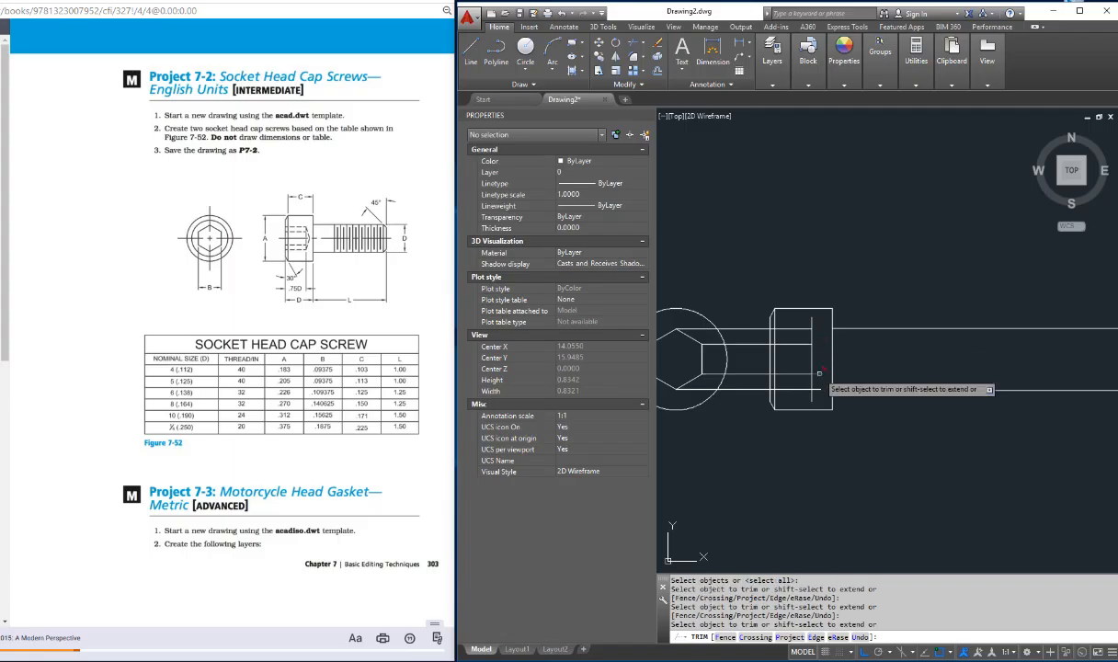
left_click(816, 373)
left_click(814, 395)
left_click(804, 400)
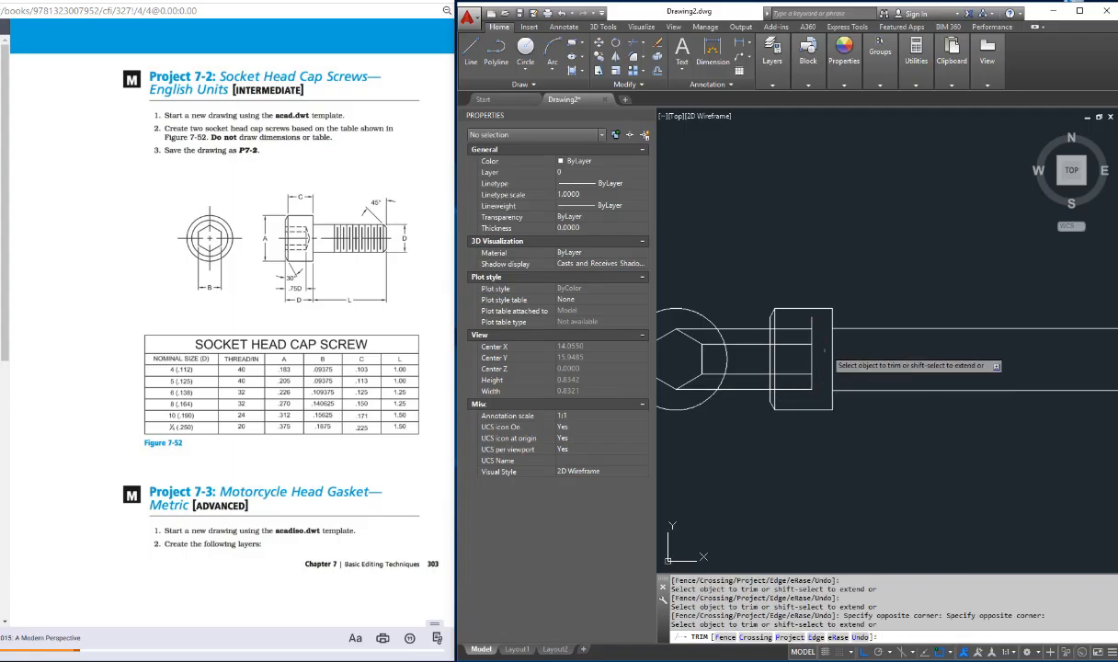
left_click(810, 318)
left_click(793, 321)
key("Return")
key("Return")
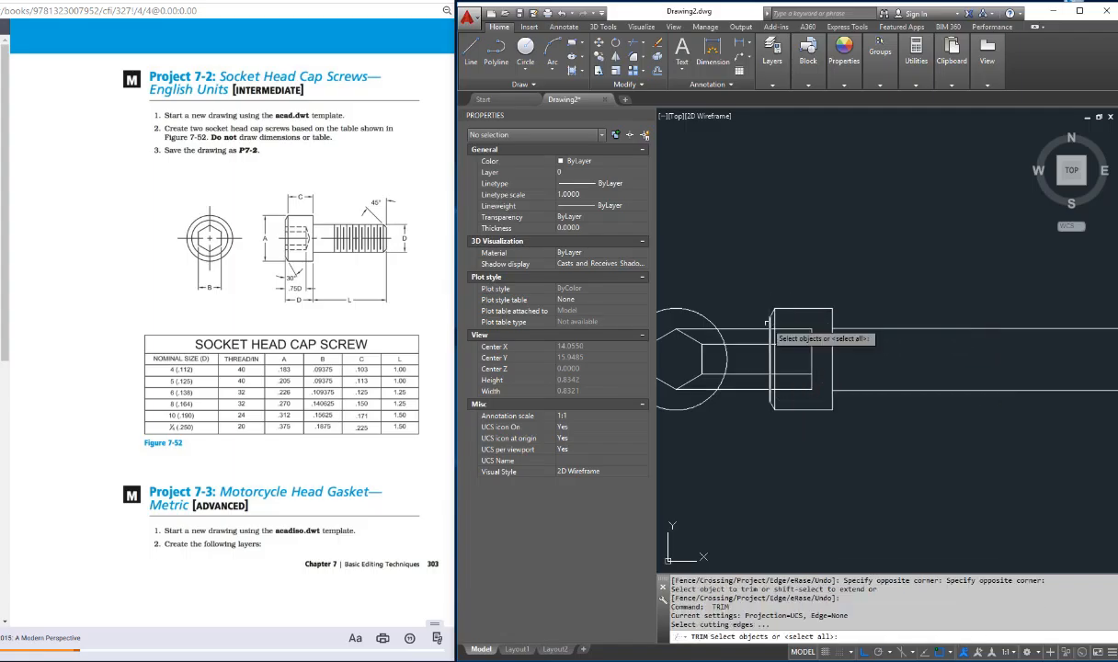
- Trim the four projection lines between the hexagon and the head's outer face, using that face line as the cutting edge
left_click(769, 322)
key("Return")
left_click(714, 312)
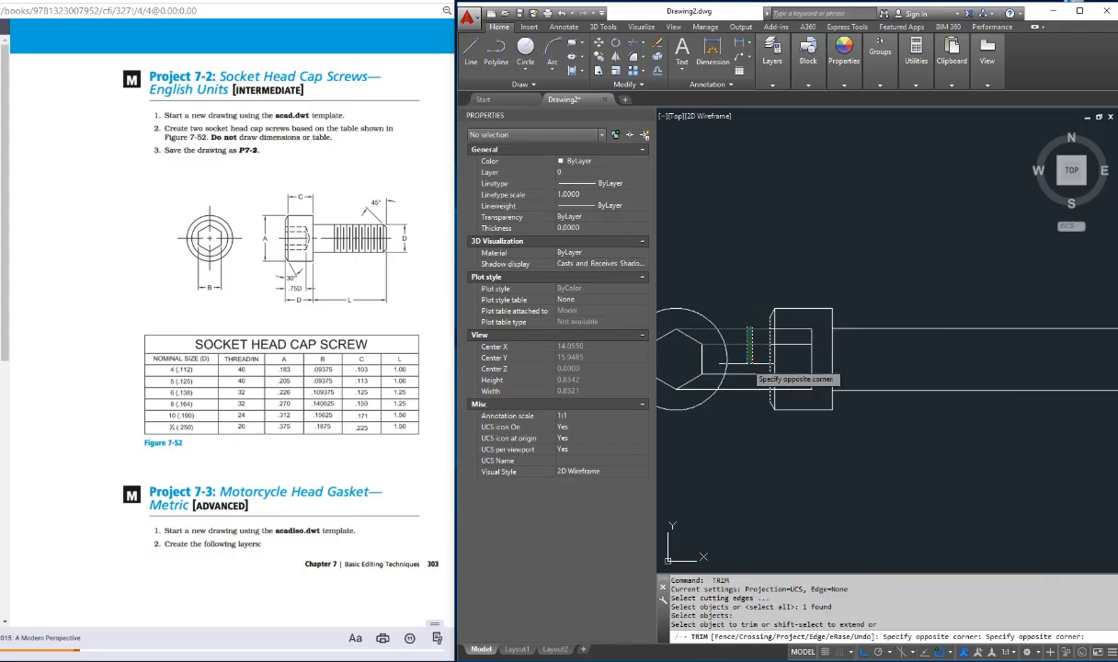
left_click(705, 391)
key("Return")
key("Escape")
key("Escape")
key("Escape")
key("Escape")
key("Escape")
key("Escape")
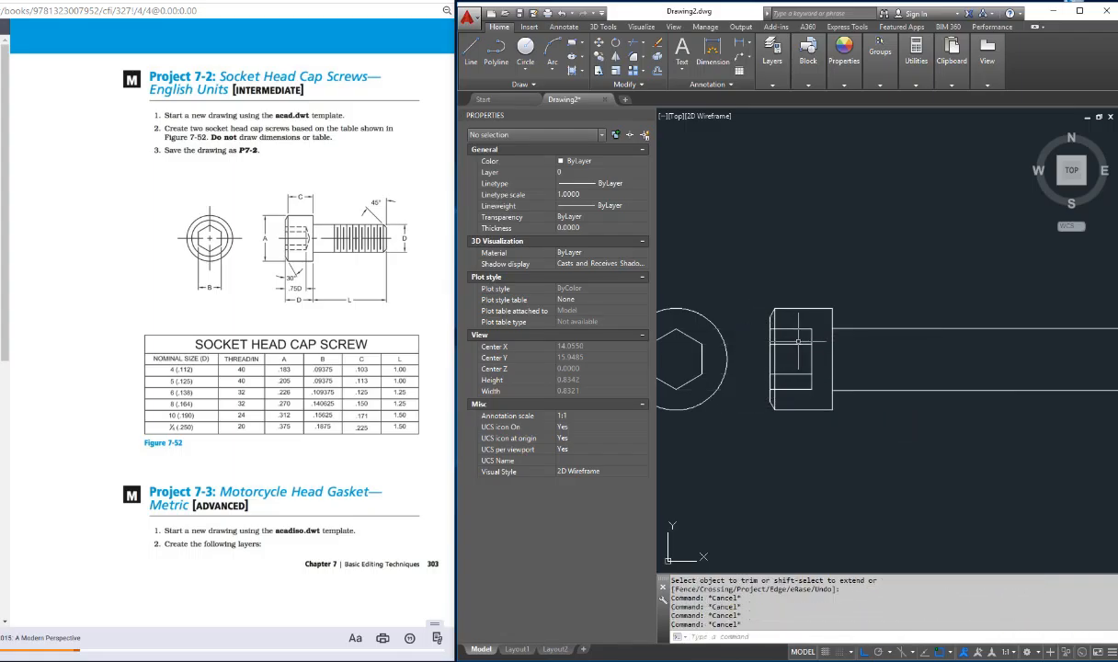
- Draw a horizontal construction line about 0.015 long from the midpoint of the socket depth line toward the shank
scroll(814, 355, "up", 2)
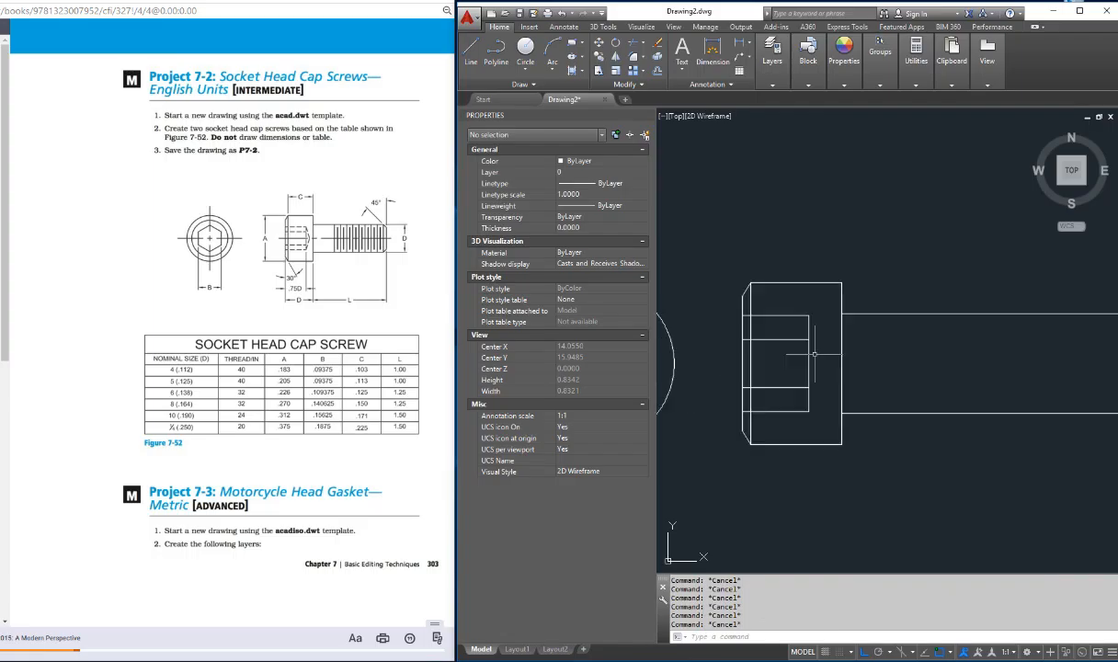
type("l")
key("Return")
right_click(814, 358, "shift")
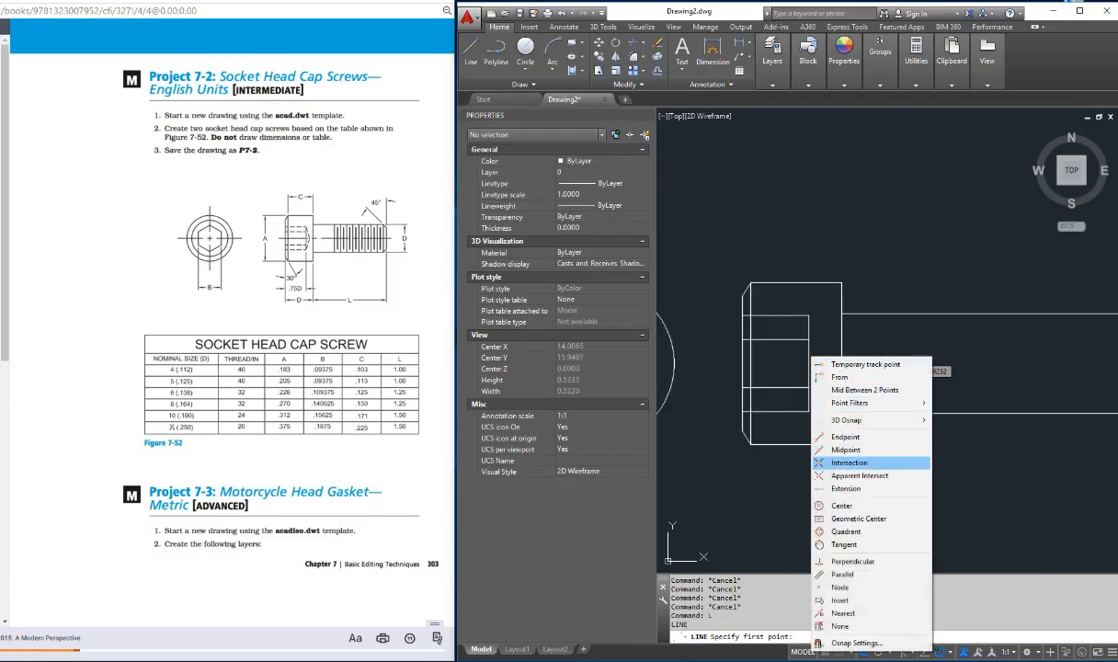
left_click(845, 450)
left_click(810, 364)
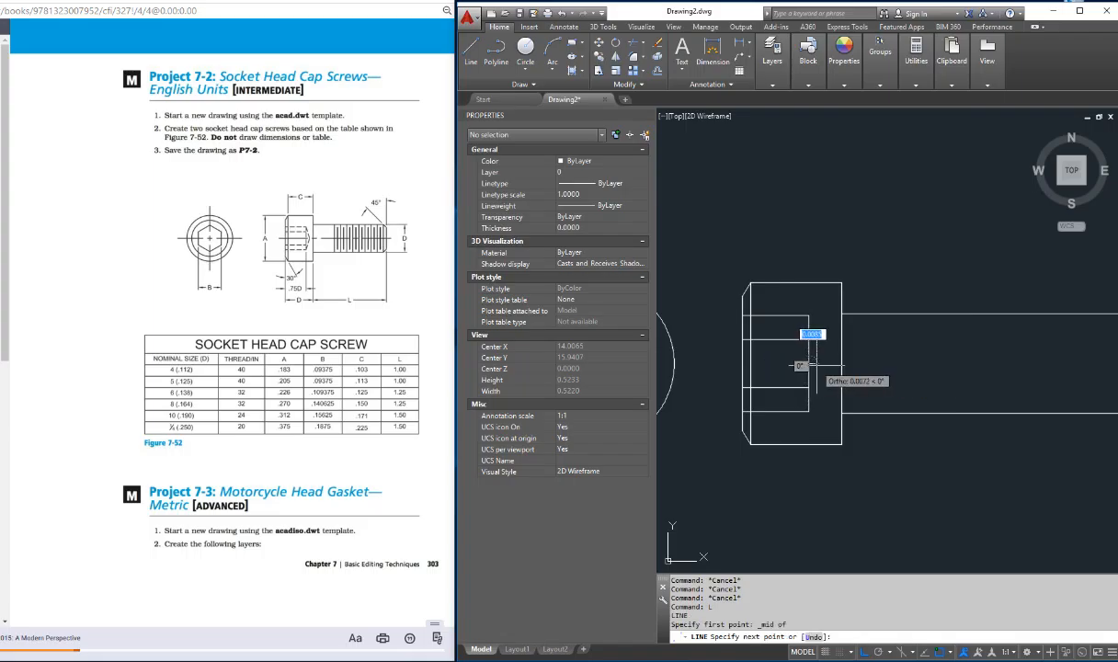
left_click(822, 365)
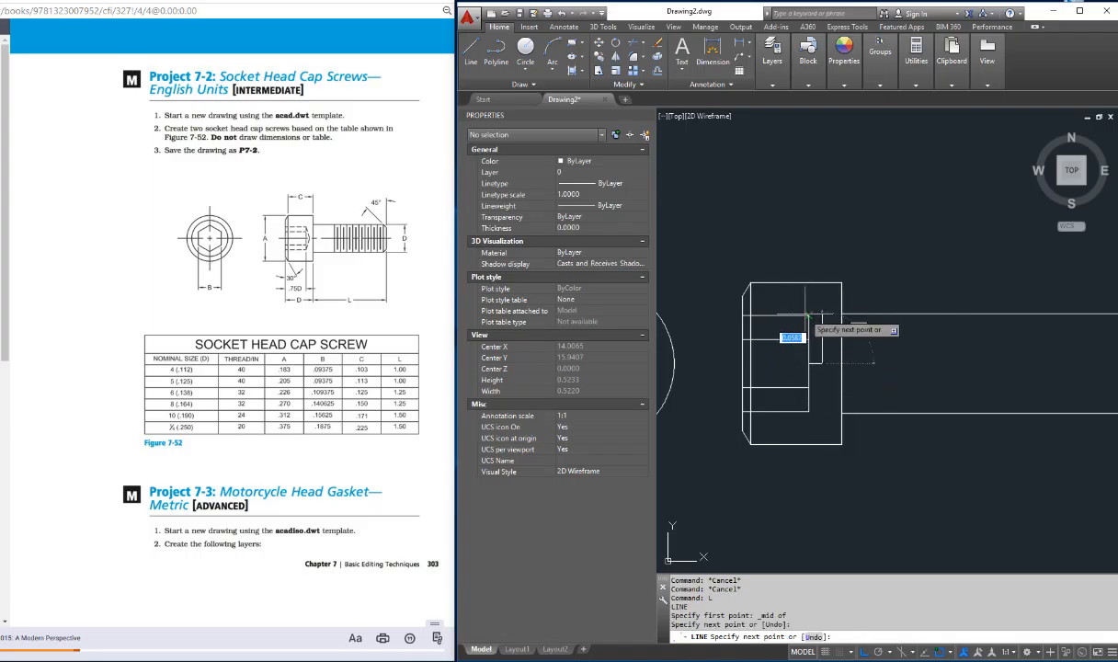
- Draw sloped lines from the construction line's outer end to the socket depth line's upper and lower ends, forming the pointed socket bottom
left_click(808, 315)
key("Return")
key("Return")
left_click(822, 364)
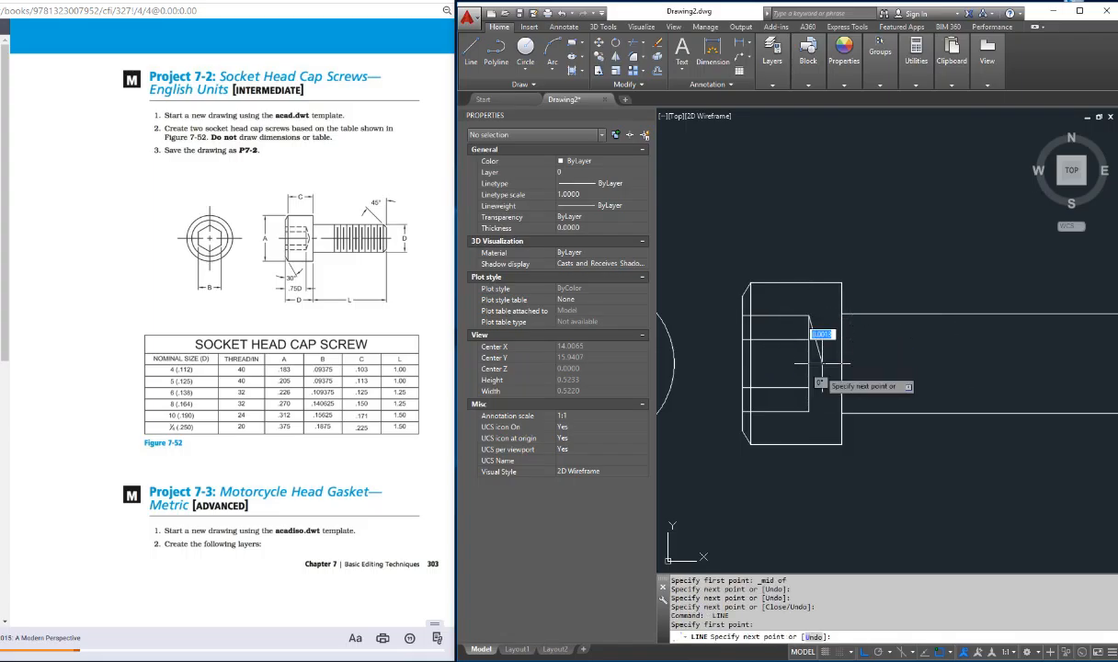
left_click(809, 412)
key("Escape")
key("Escape")
- Delete the short horizontal construction line inside the pointed socket bottom
left_click(819, 361)
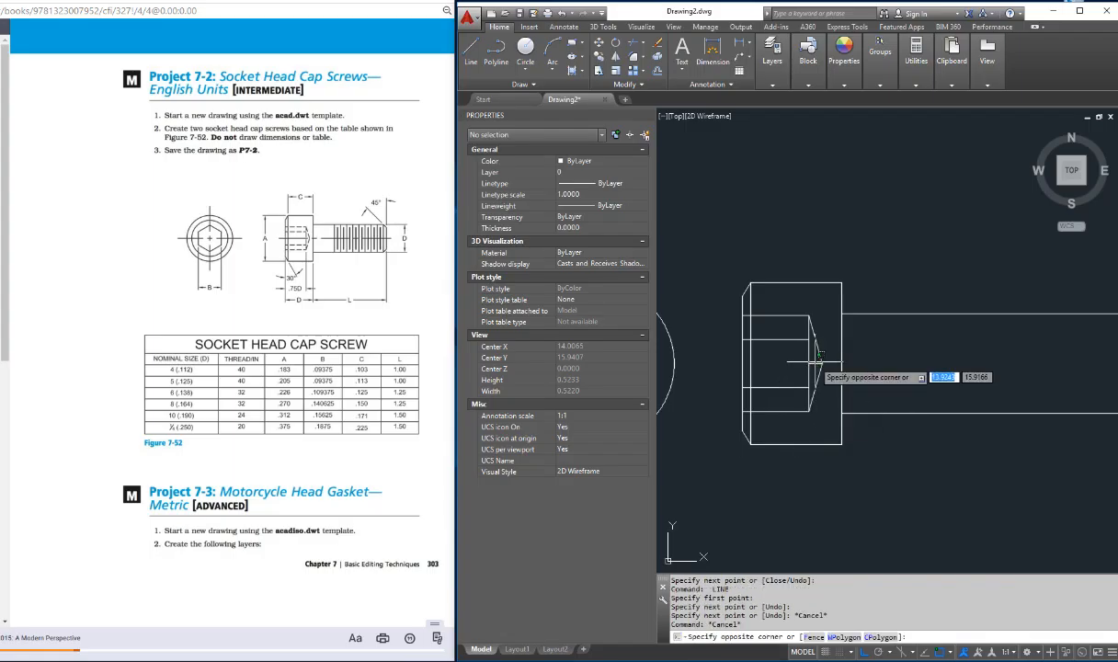
left_click(814, 366)
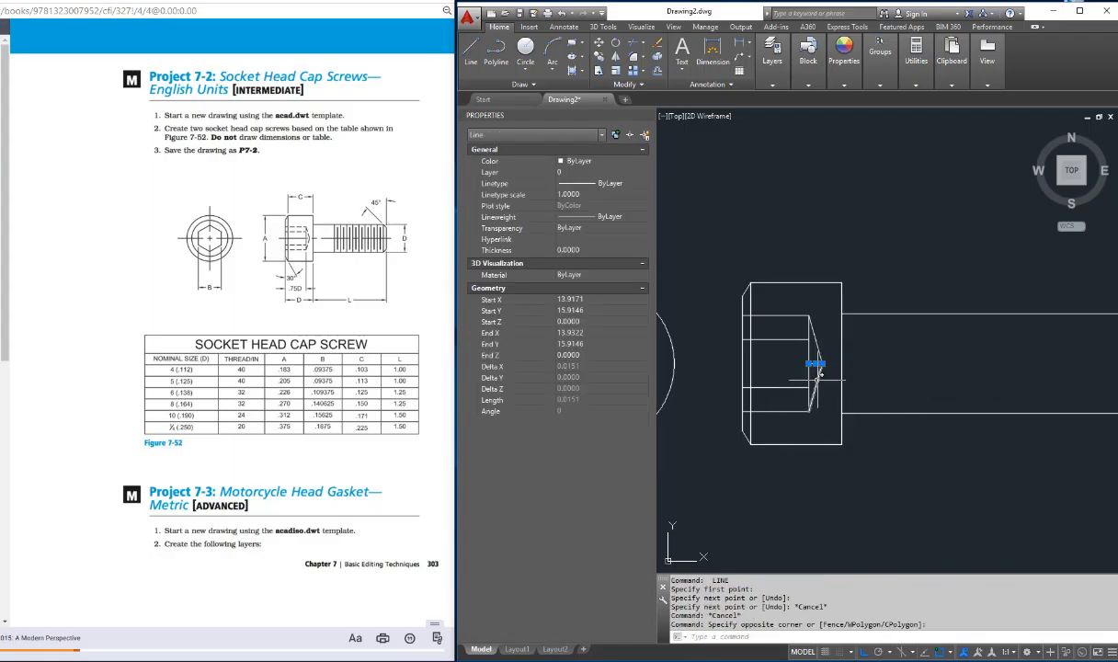
key("Delete")
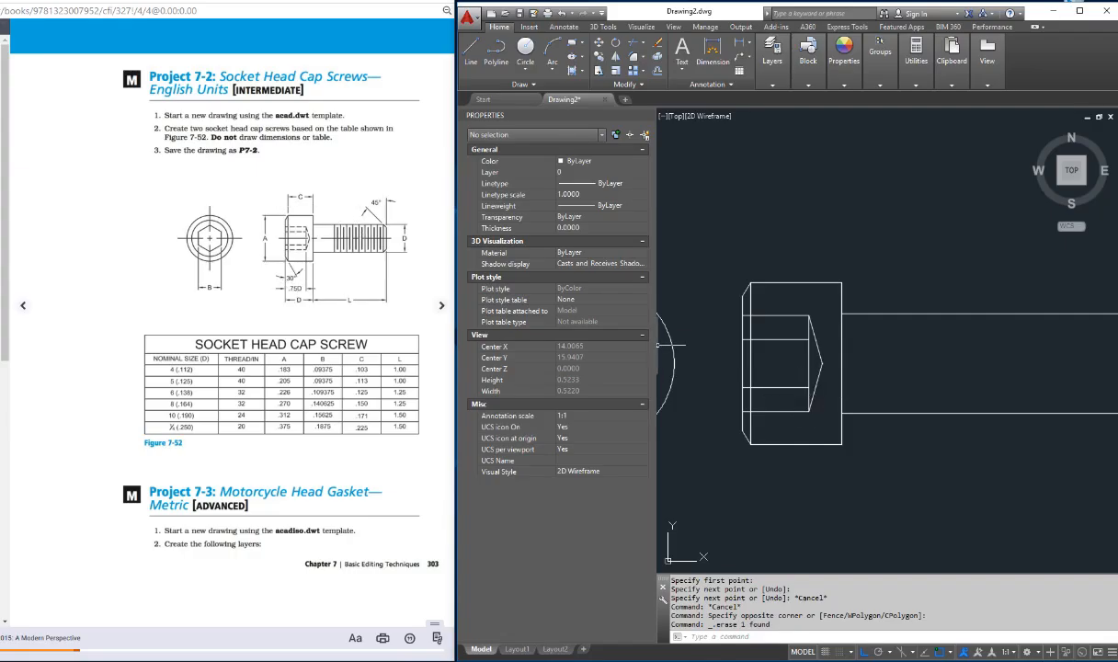
key("Escape")
key("Escape")
key("Escape")
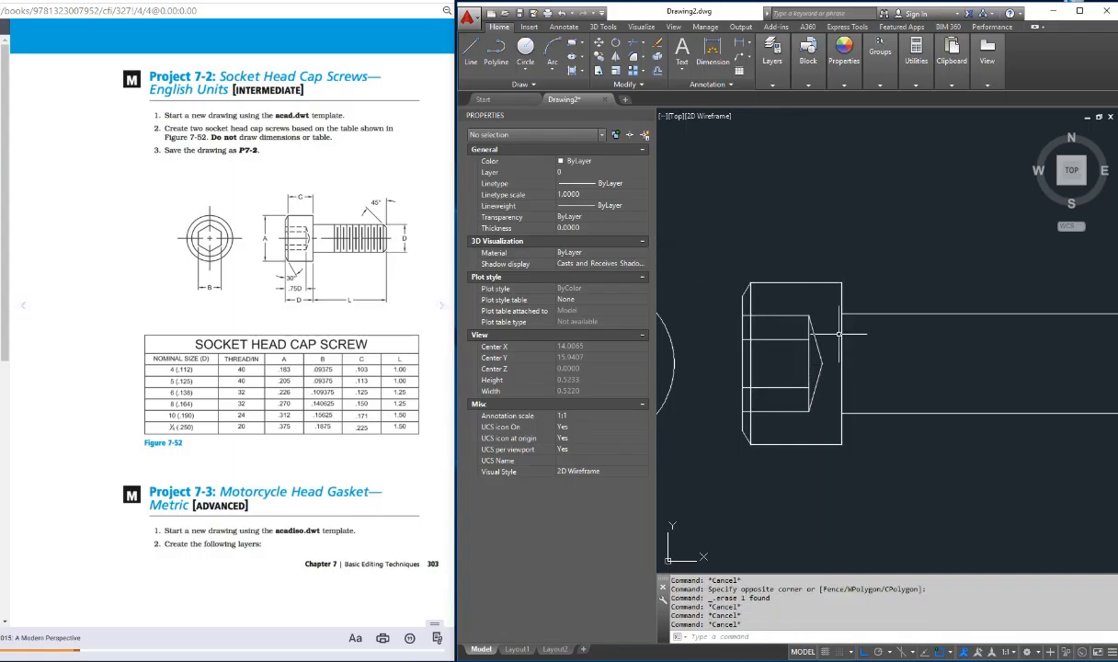
left_click(829, 303)
left_click(784, 423)
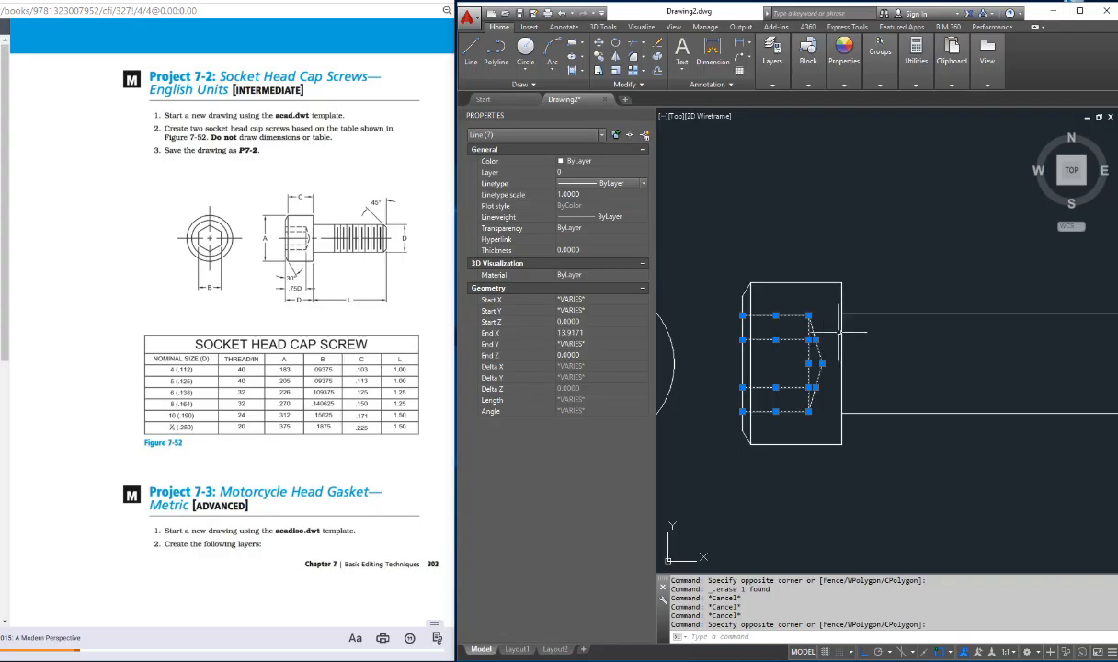
key("Escape")
key("Escape")
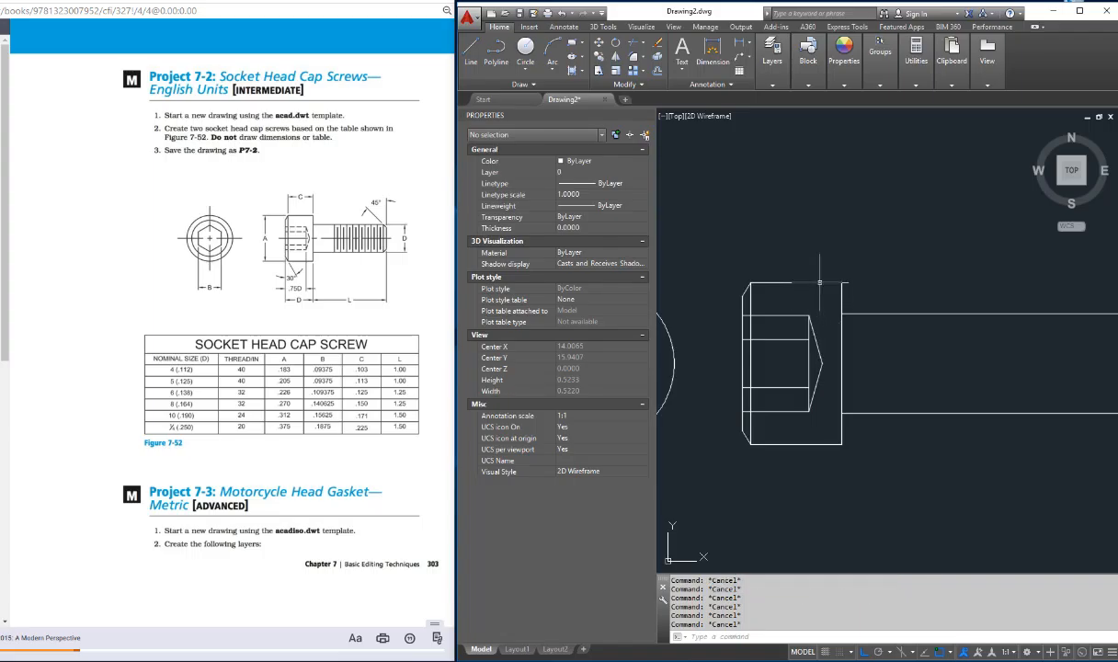
- Load the HIDDEN linetype from acad.lin into the drawing through layer 0's linetype setting
left_click(773, 55)
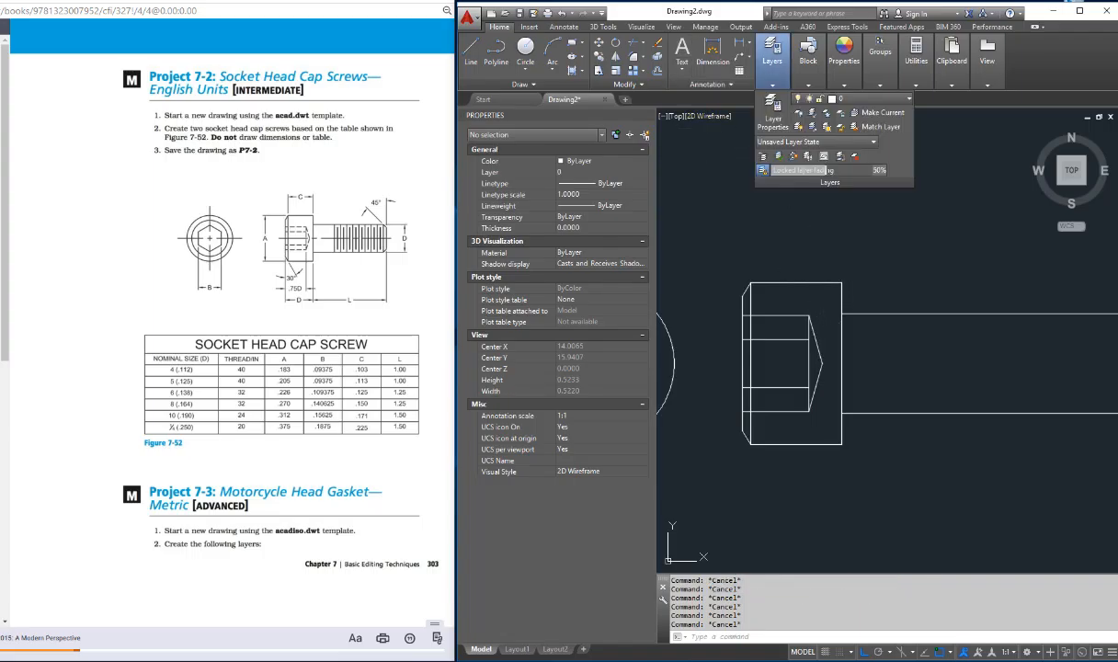
left_click(772, 108)
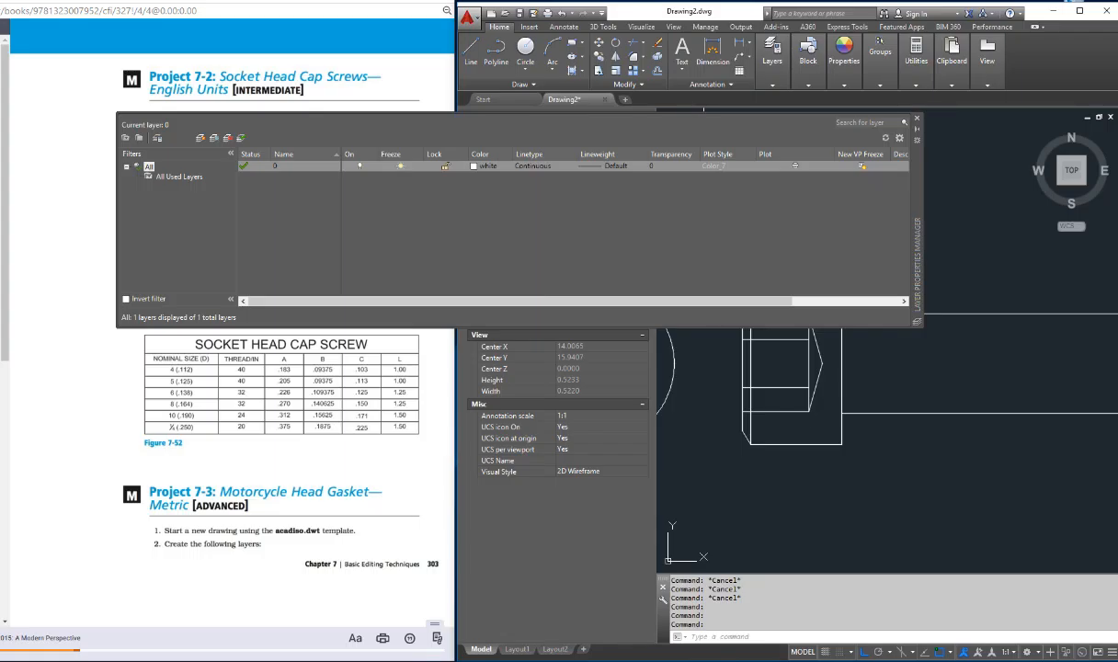
left_click(253, 166)
left_click(533, 165)
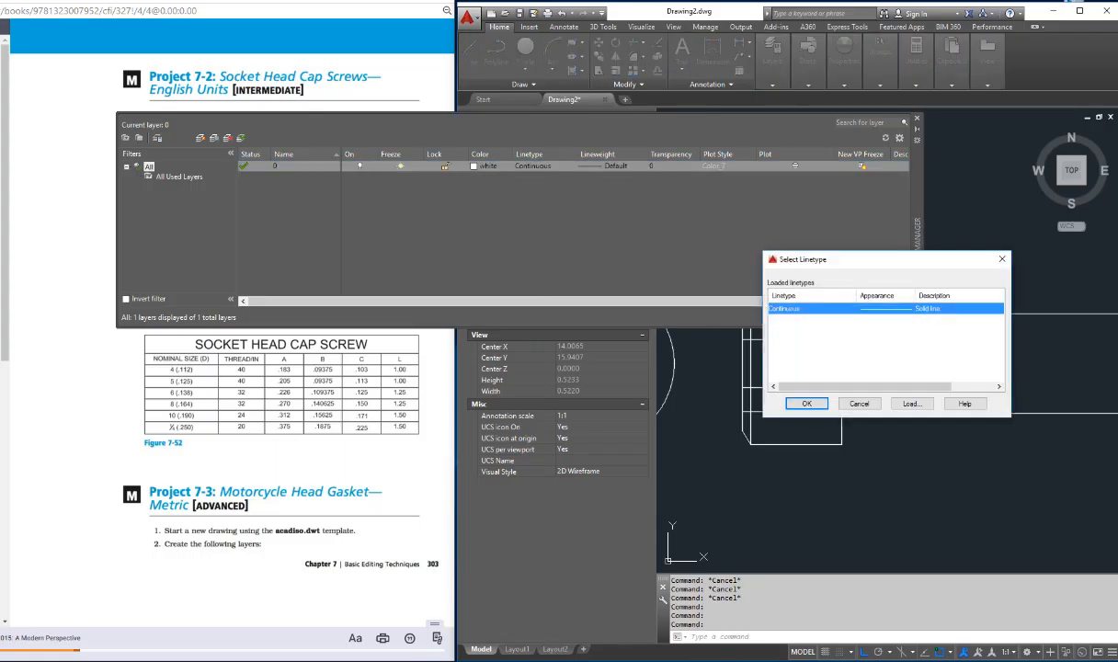
left_click_drag(828, 258, 631, 202)
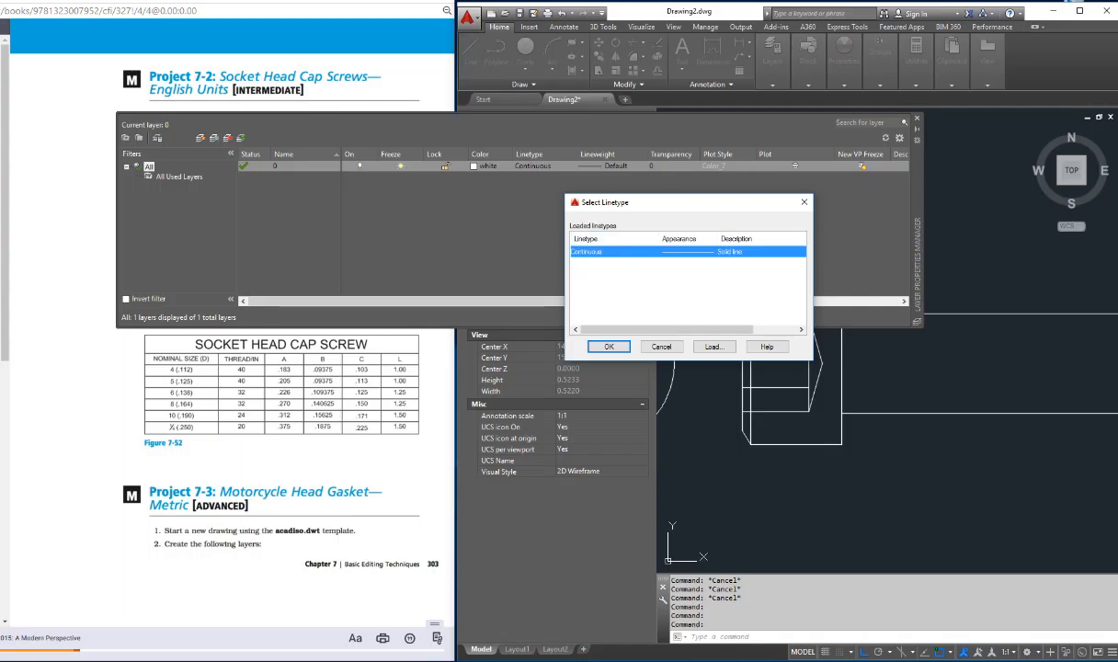
left_click(714, 345)
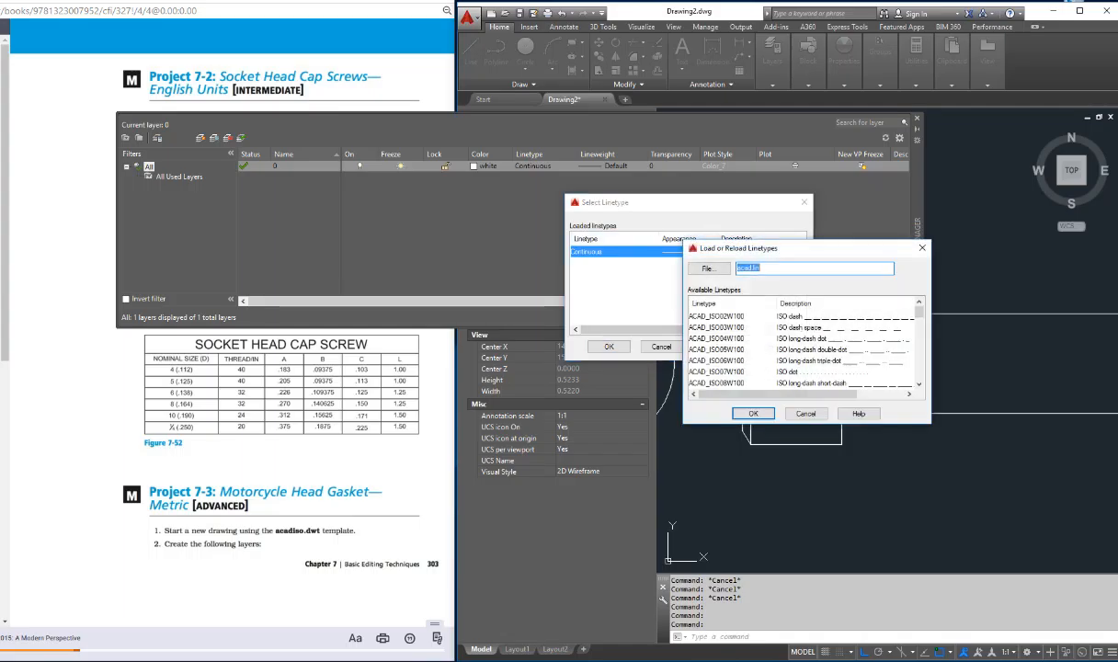
left_click(717, 350)
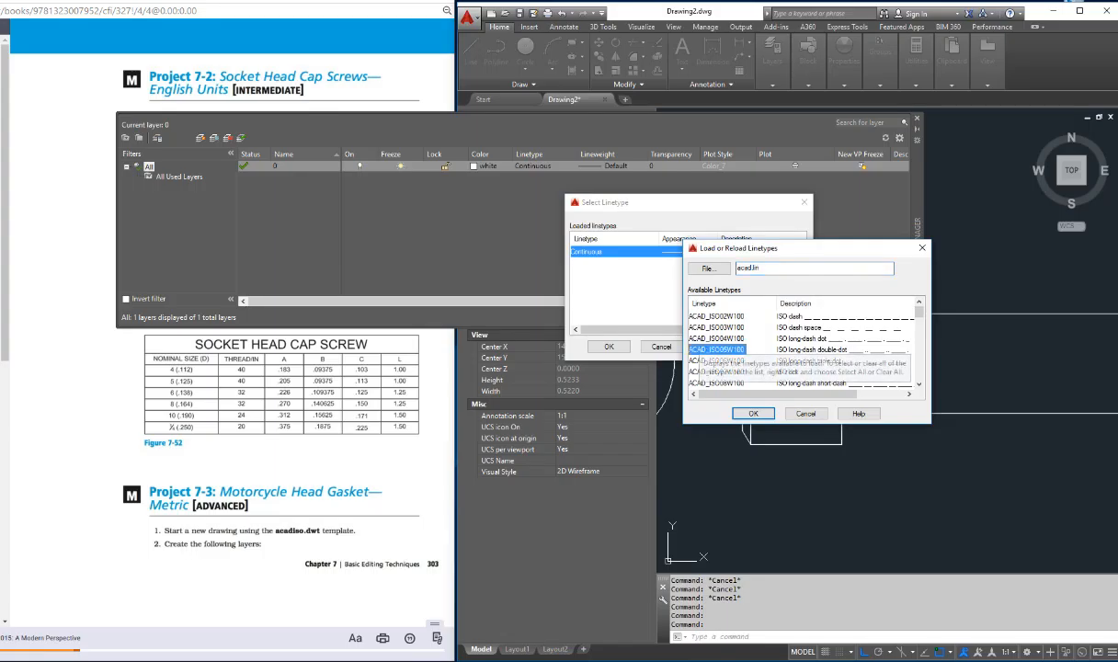
key("h")
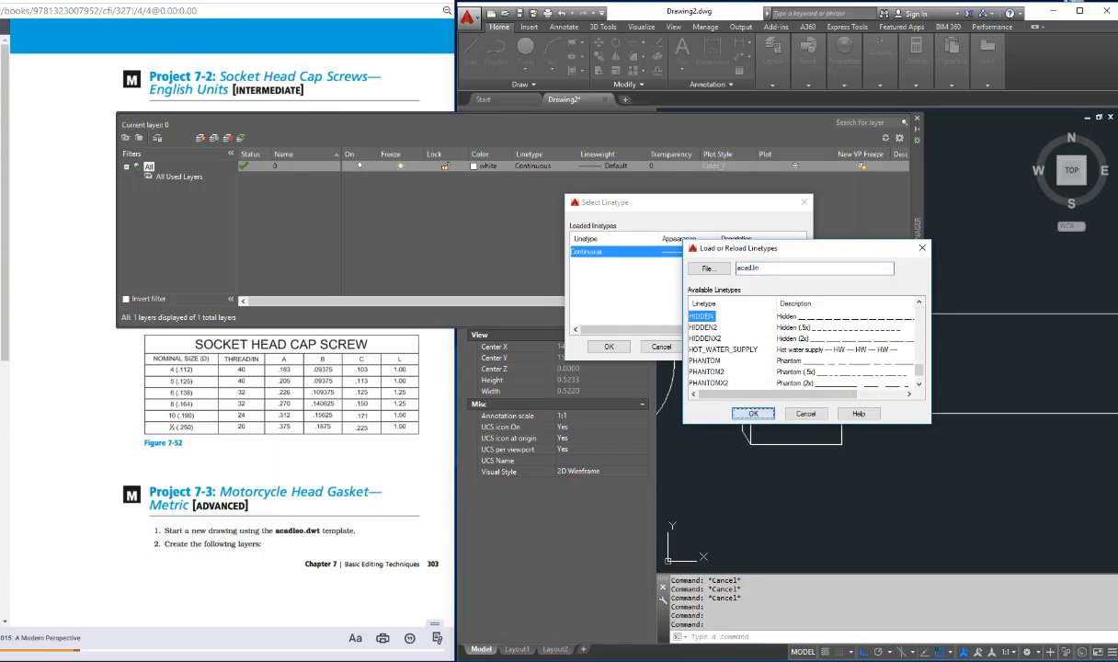
key("Return")
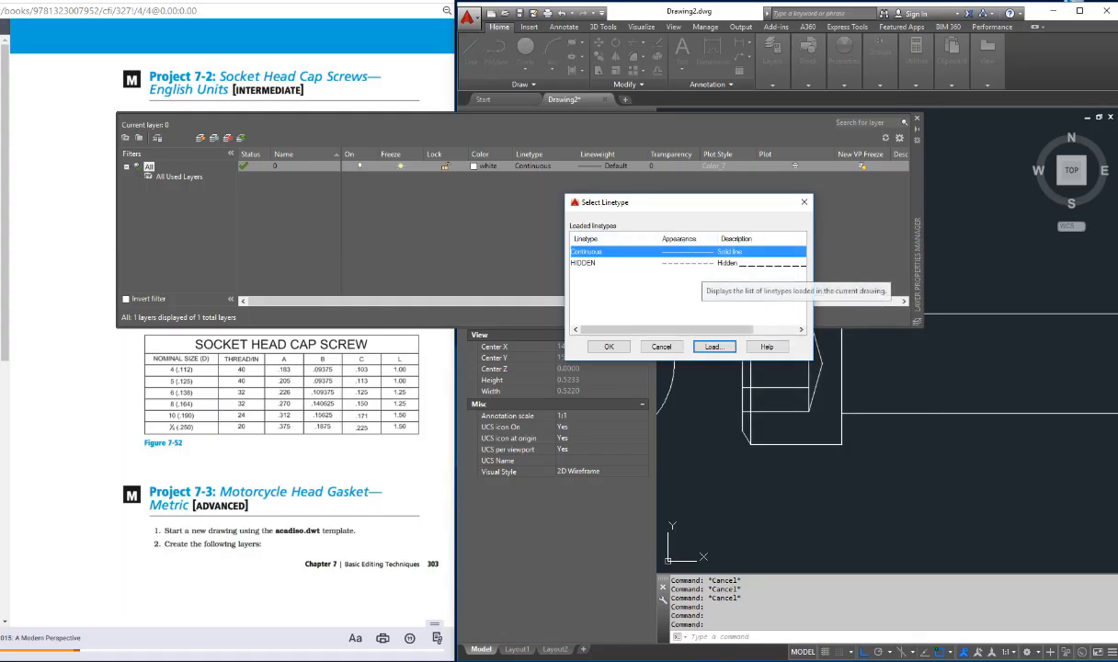
left_click(608, 346)
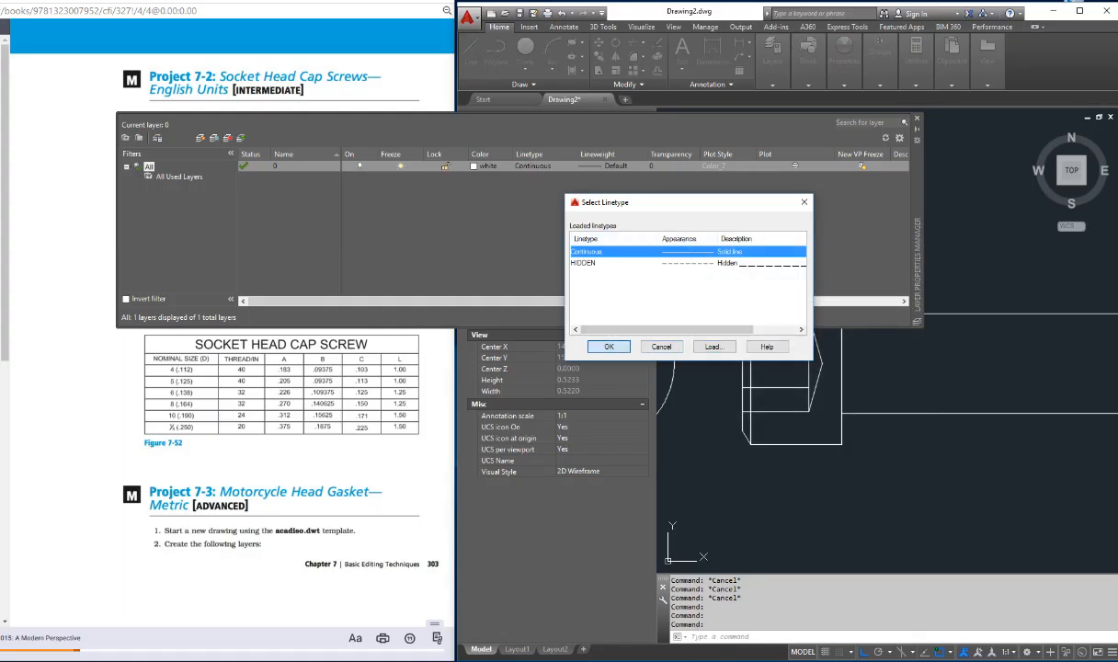